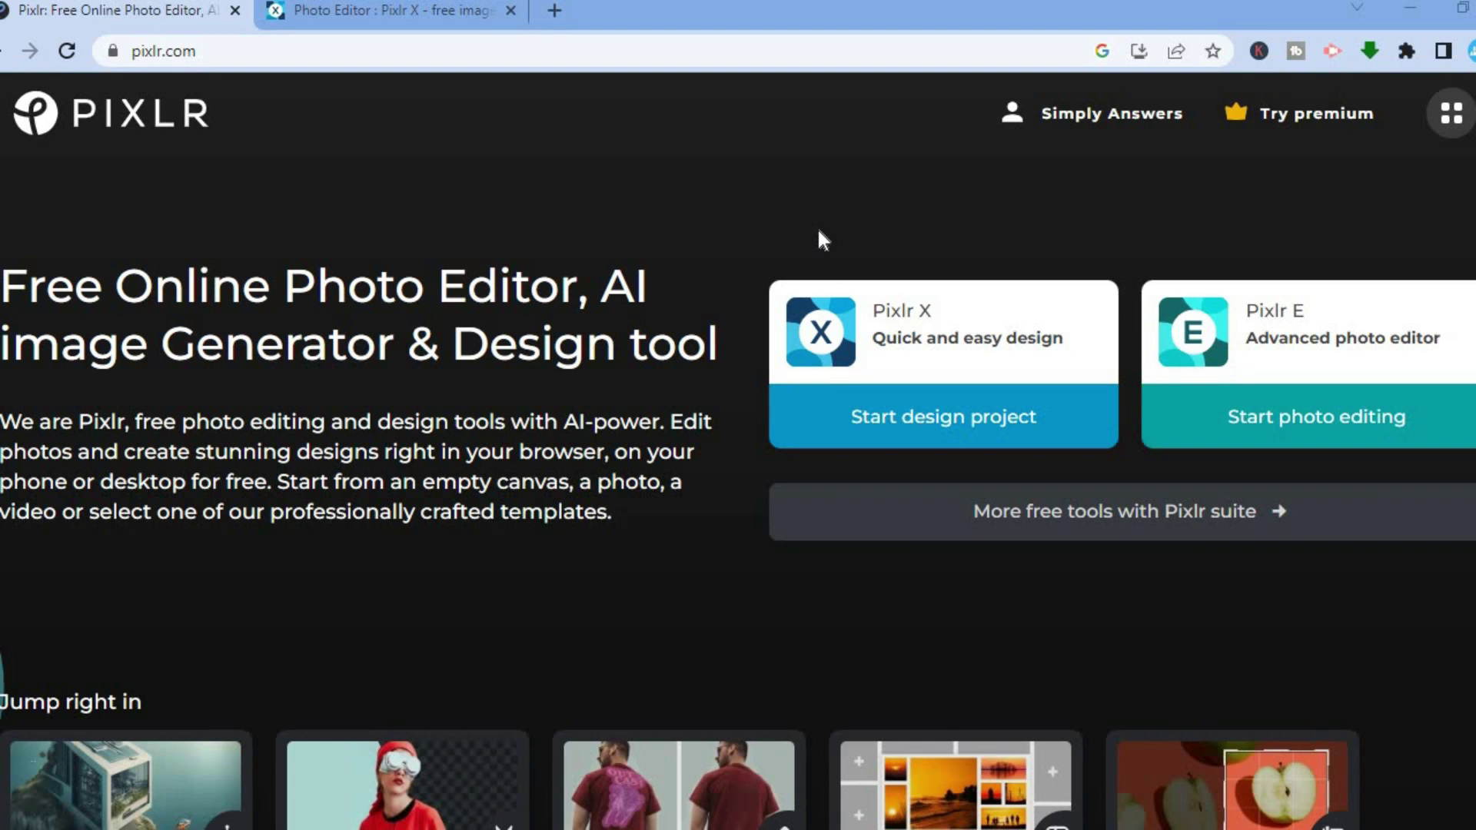
- Open the Remove BG app from the Pixlr apps grid and start choosing a photo
left_click(1451, 116)
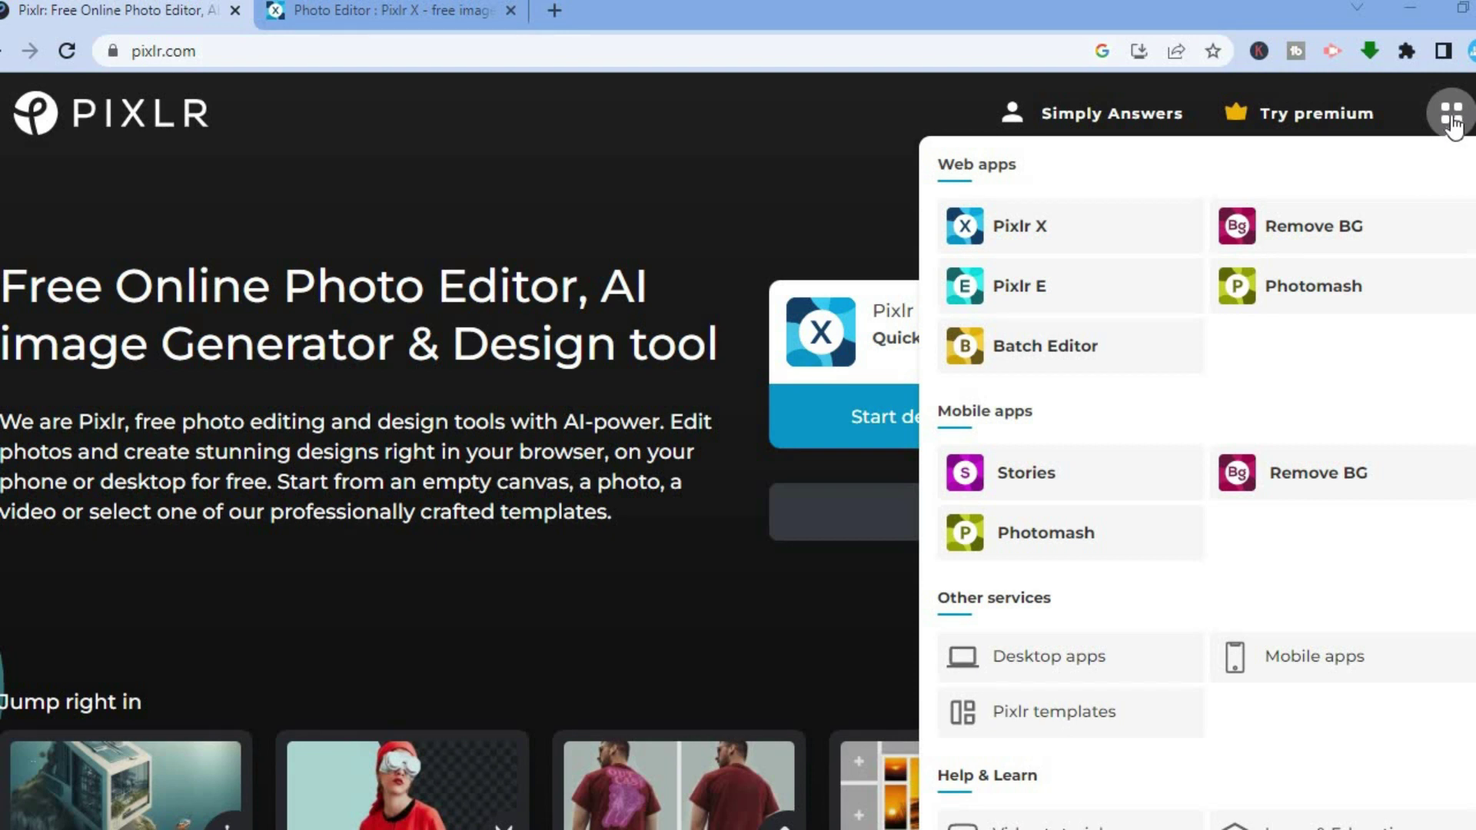
left_click(1311, 228)
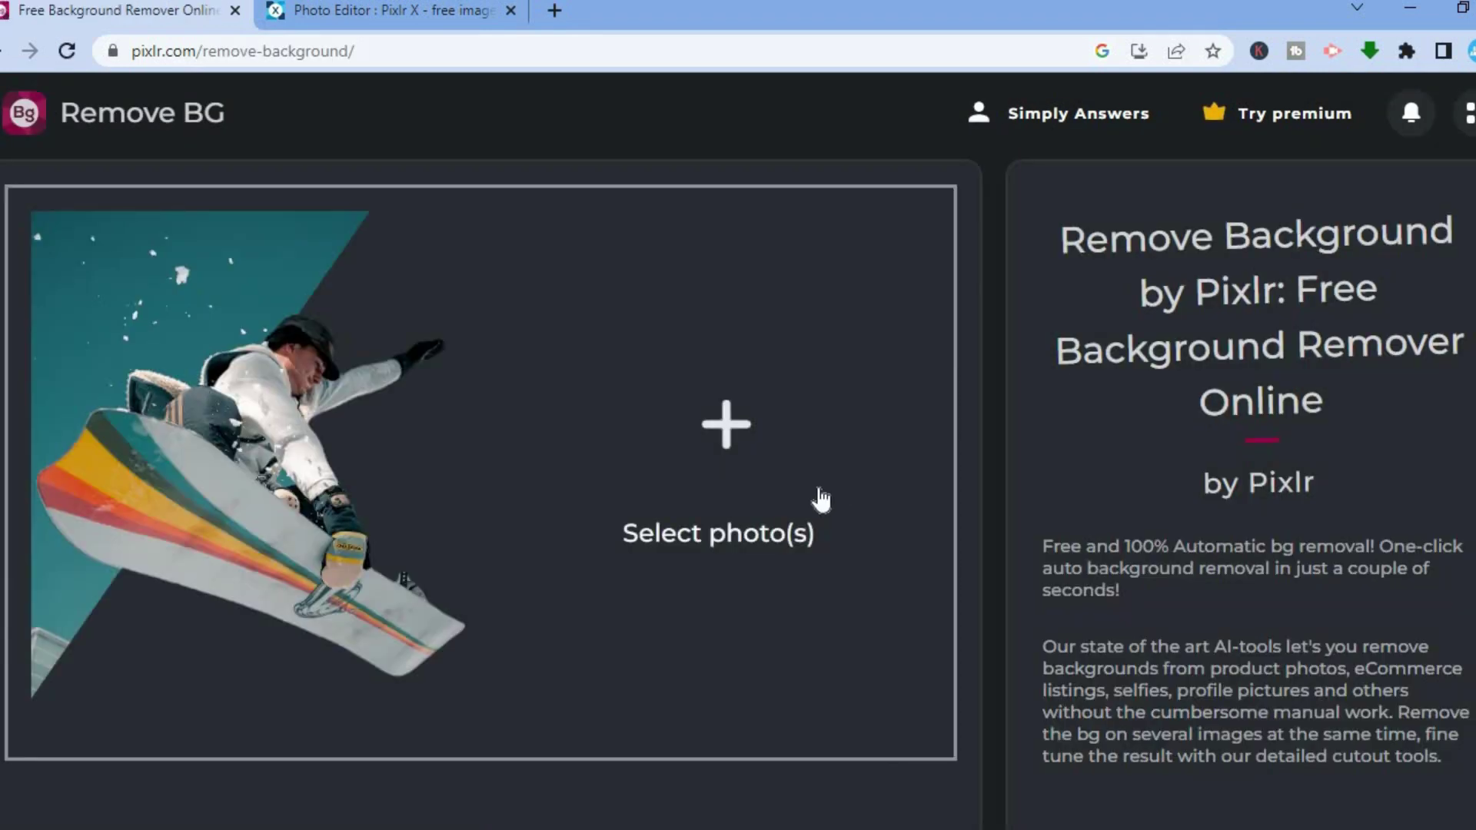
left_click(705, 442)
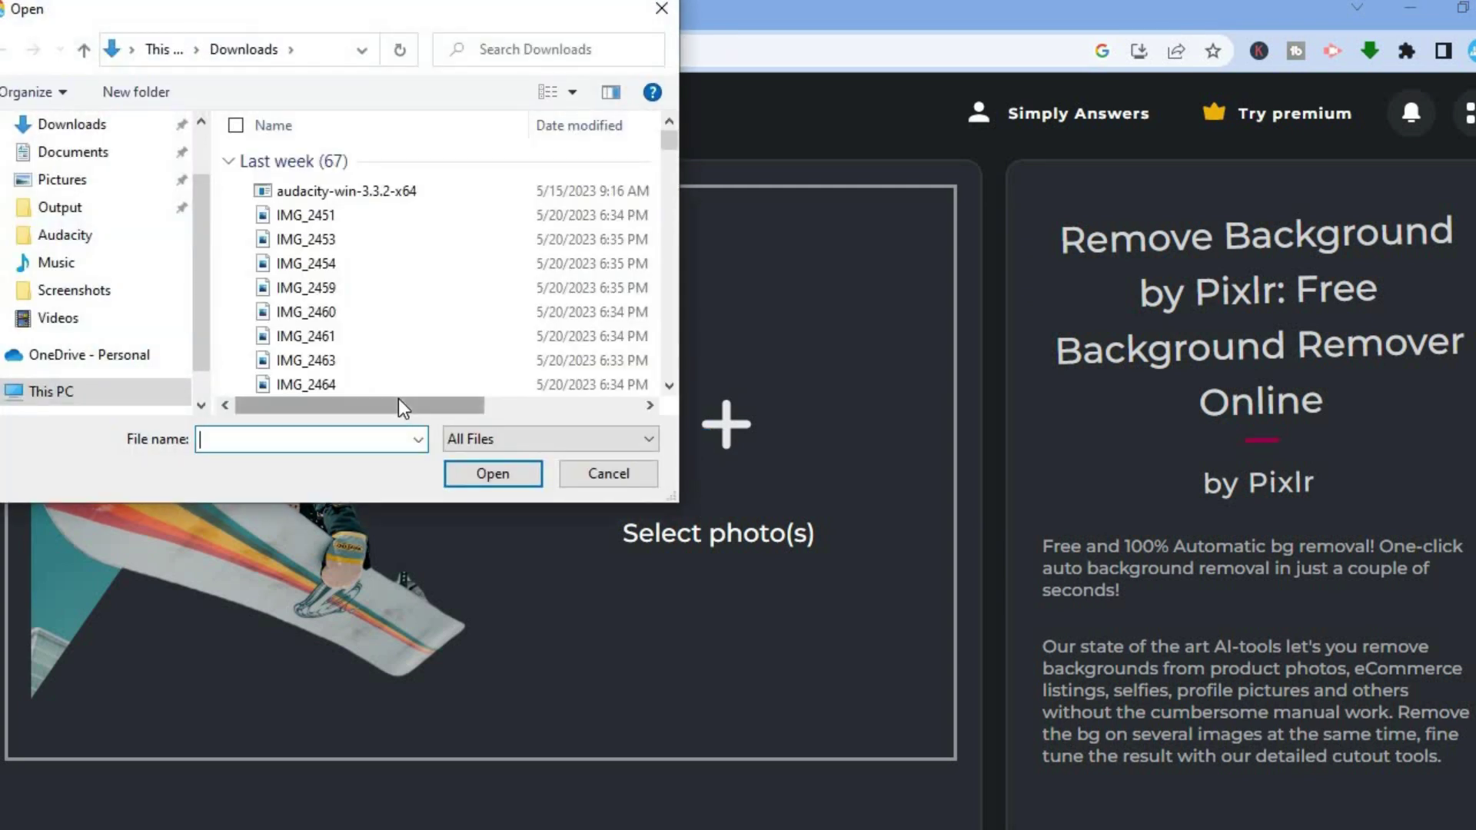
- Select Weight-Loss-1-1200x800 in the Downloads folder as the photo to process
left_click(320, 339)
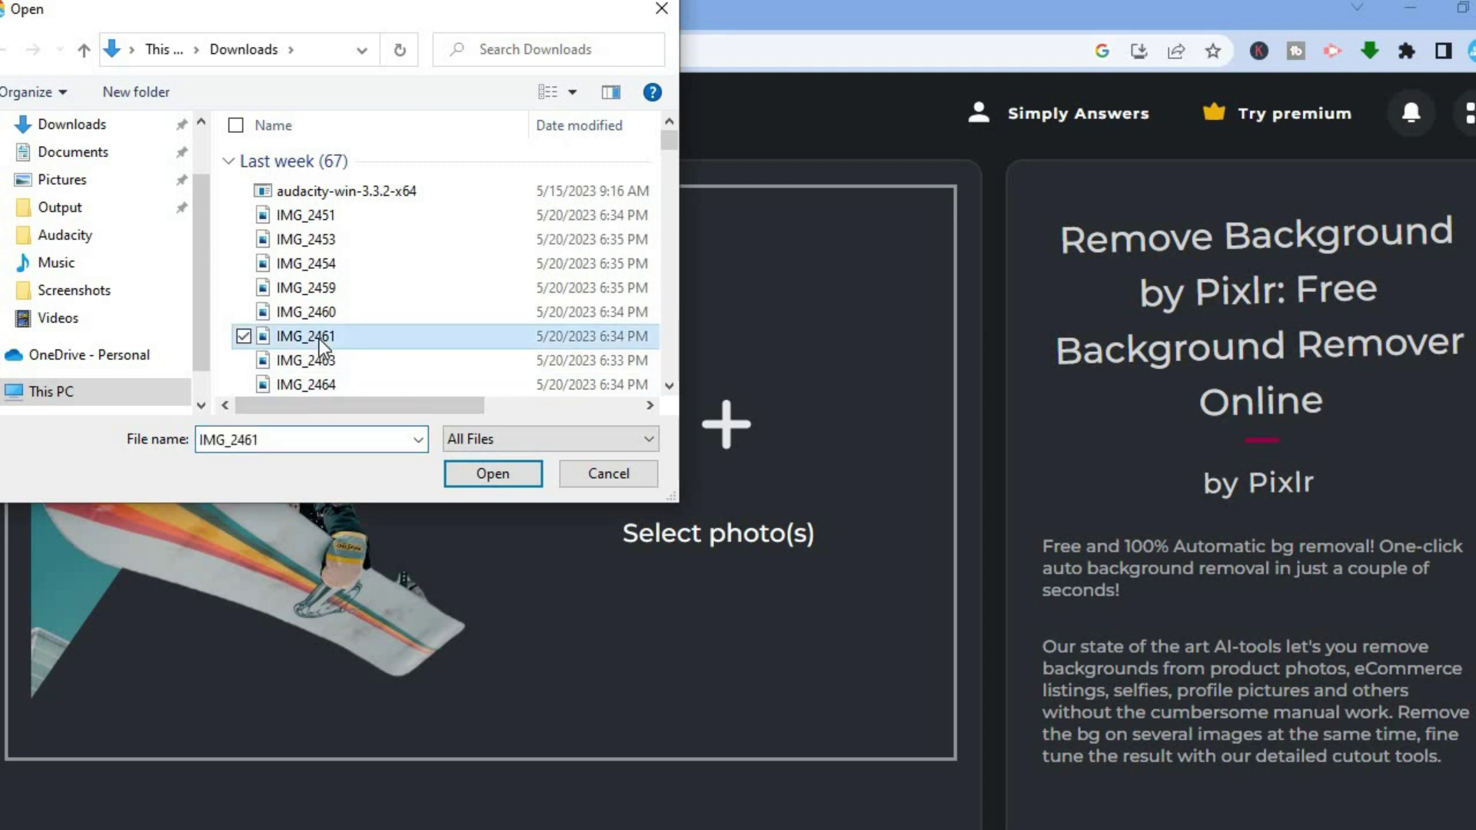
left_click(675, 390)
left_click(675, 391)
left_click(675, 391)
left_click(675, 391)
left_click(675, 390)
left_click(675, 390)
left_click(675, 390)
left_click(675, 390)
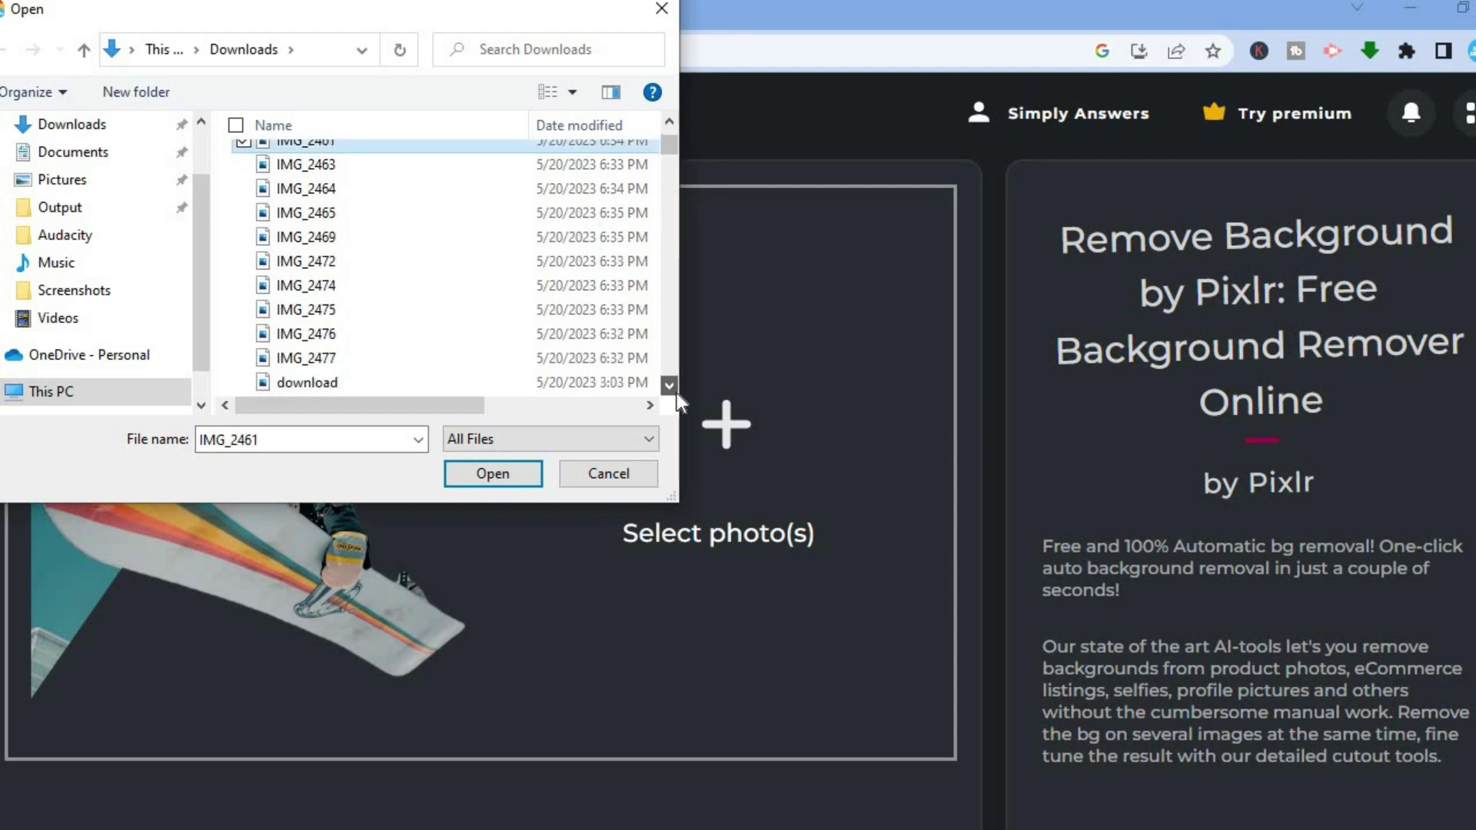
left_click(675, 391)
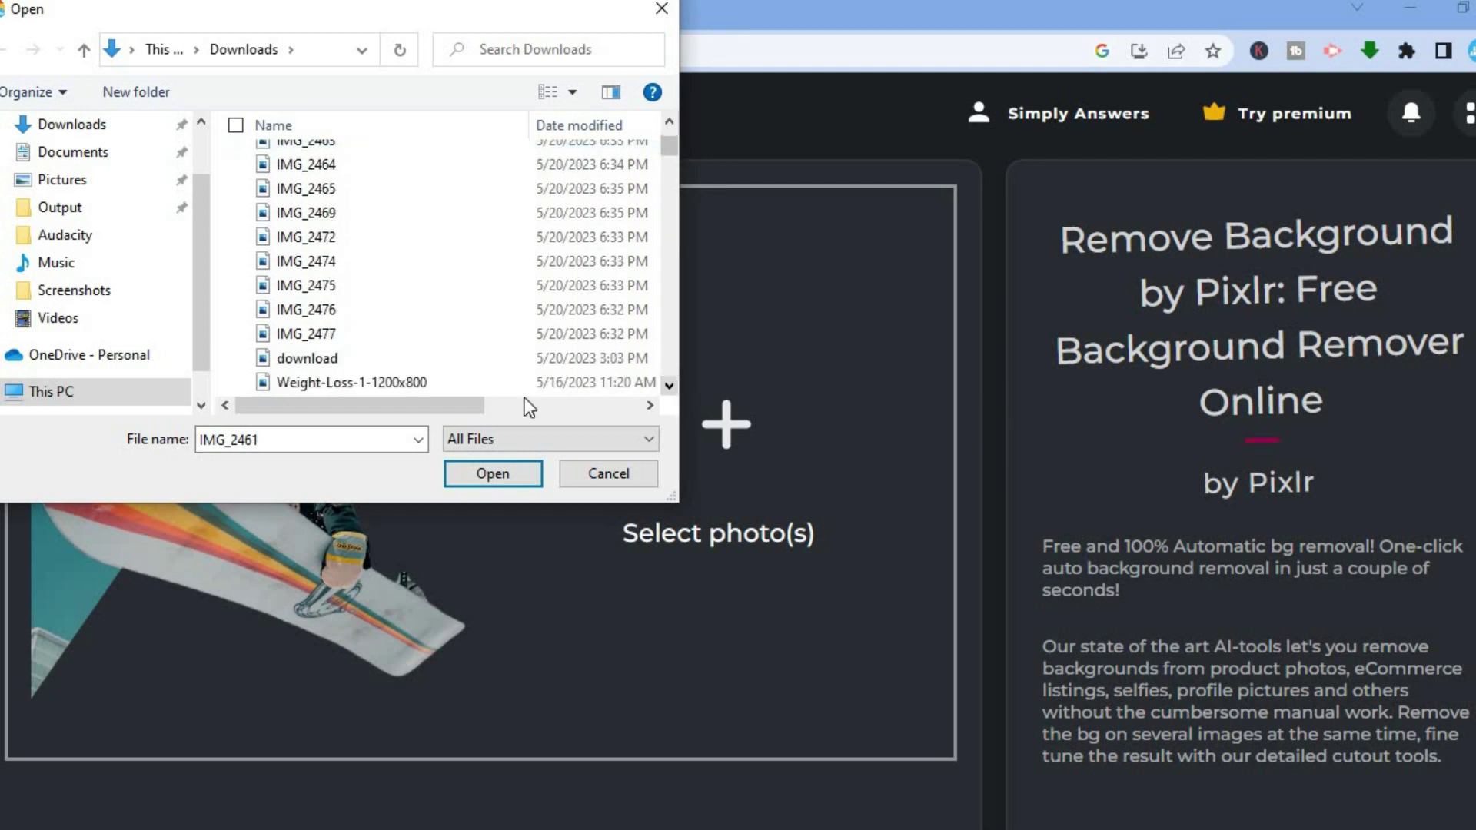
left_click(368, 379)
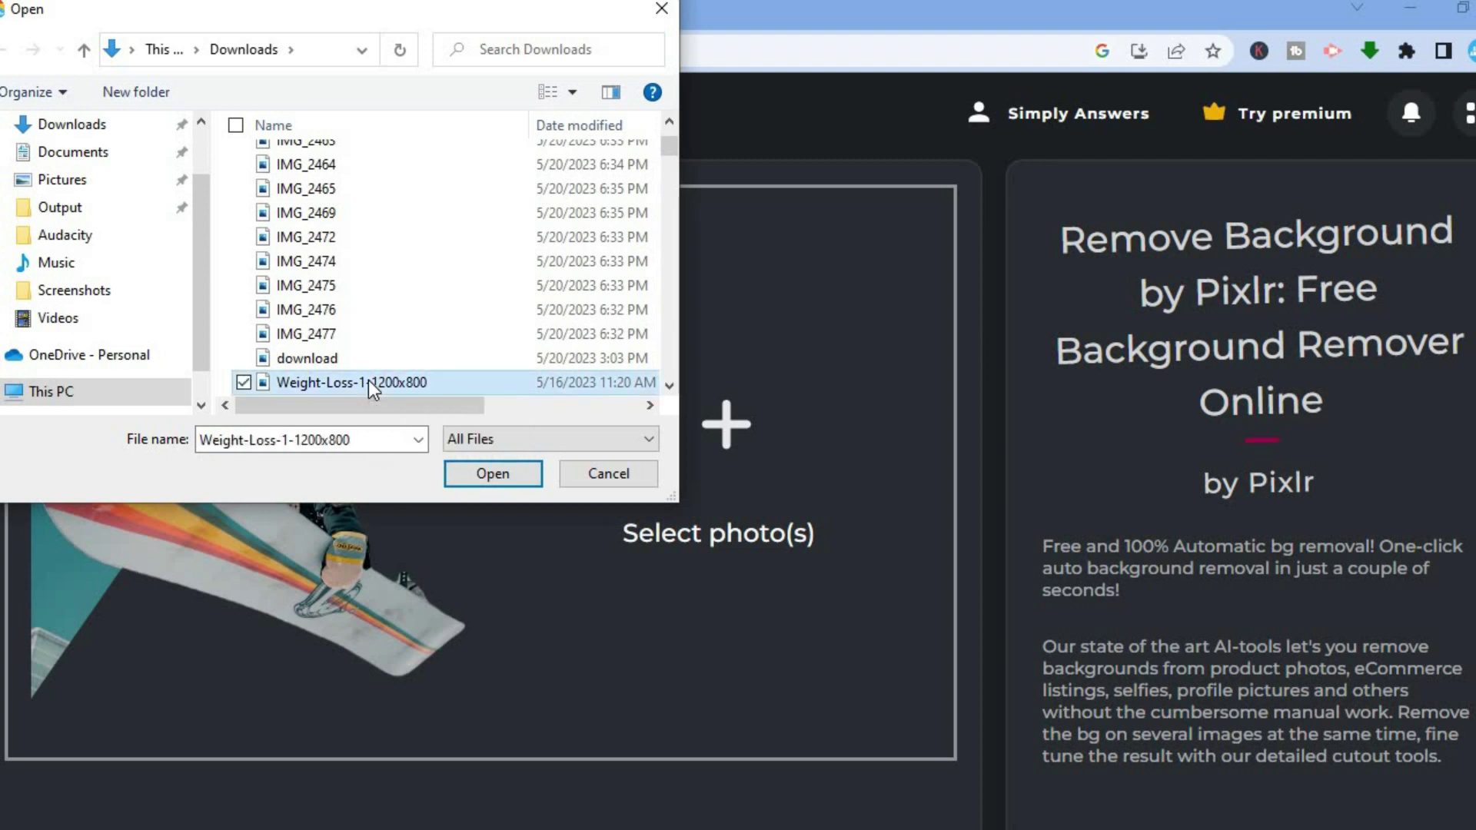
left_click_drag(670, 149, 663, 118)
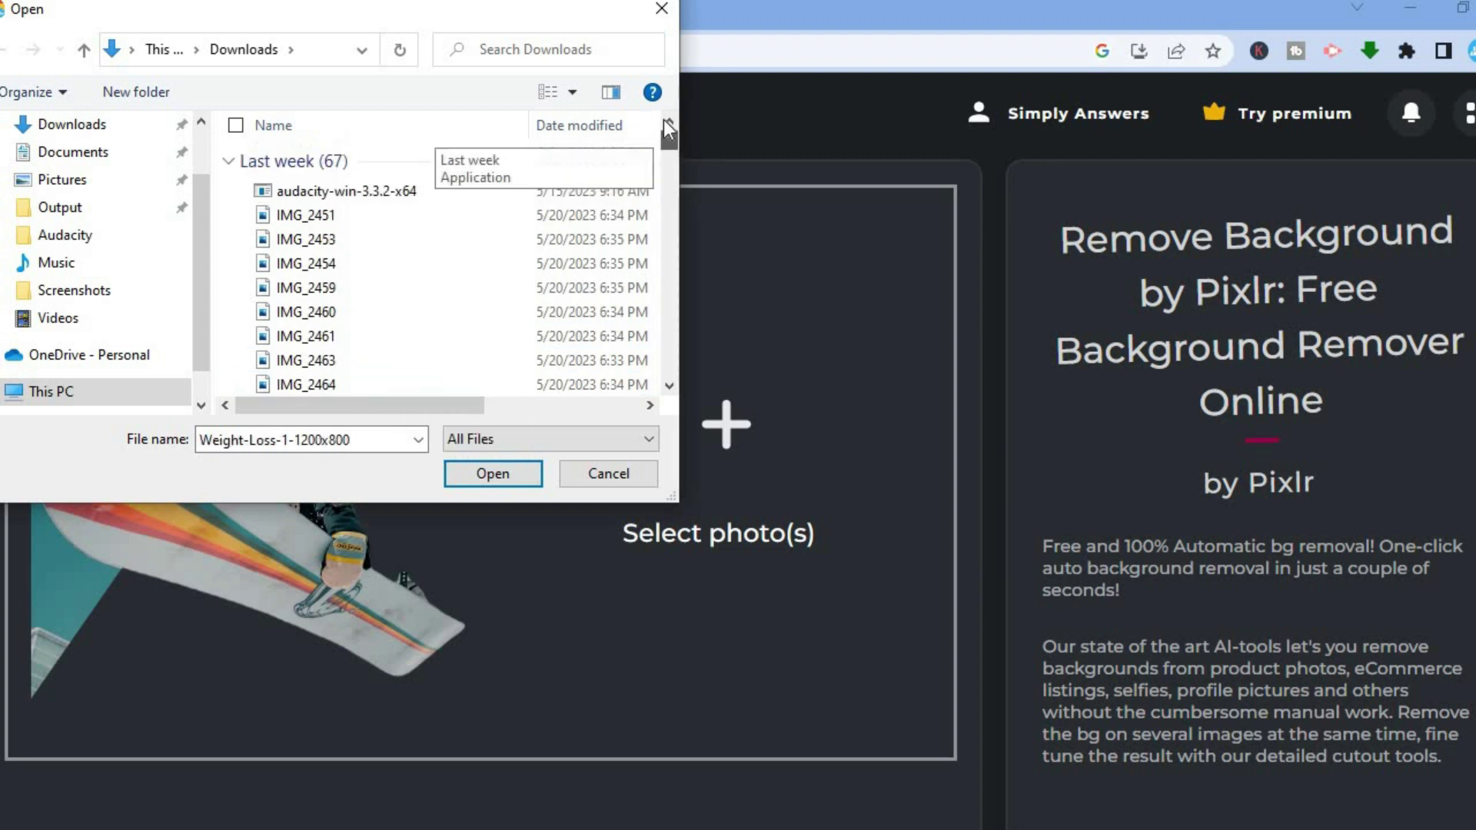
- Upload the weight-loss photo for background removal, review the cutout, then clear all results
left_click(509, 475)
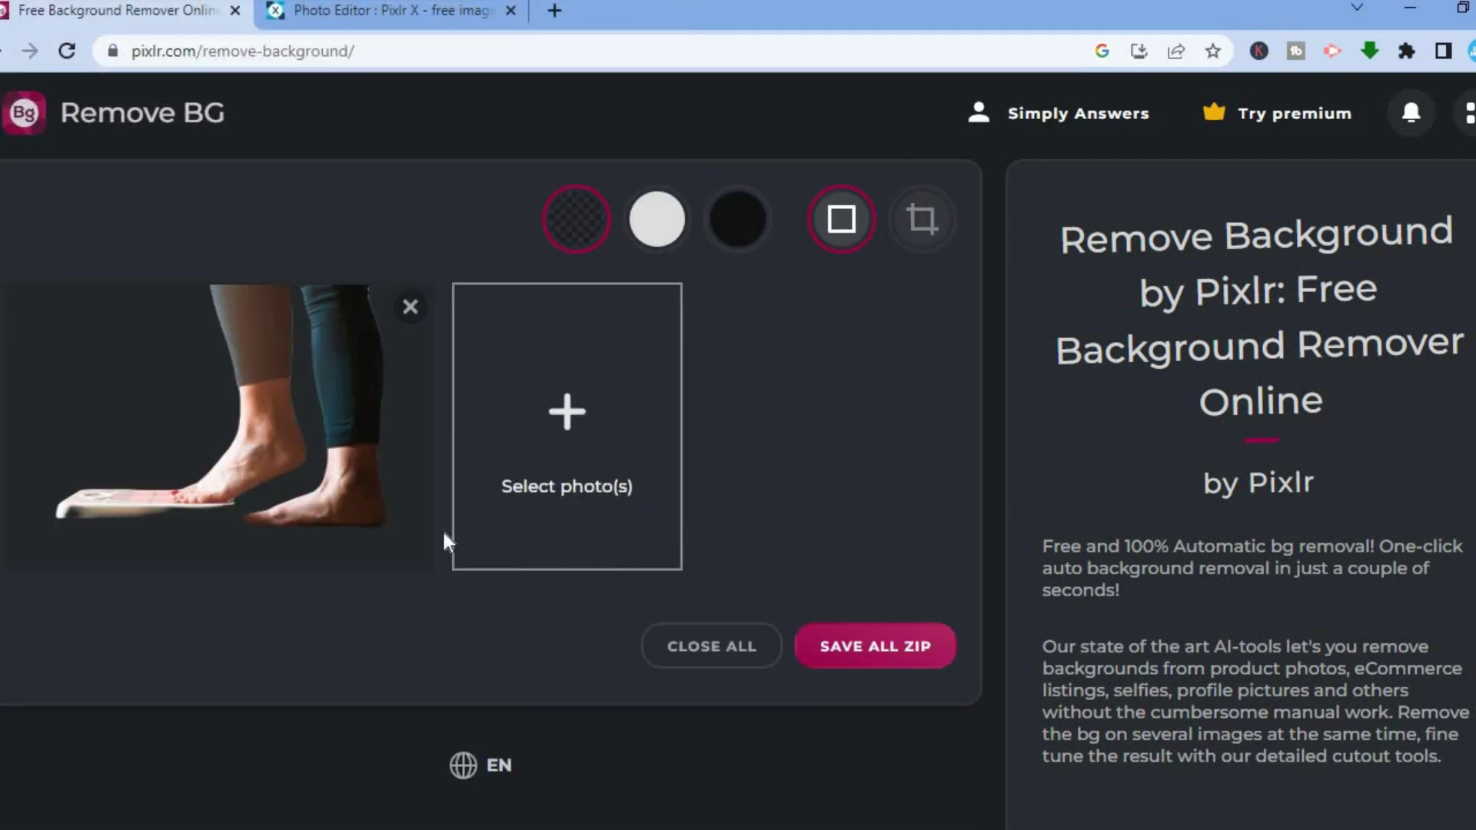
mouse_move(321, 385)
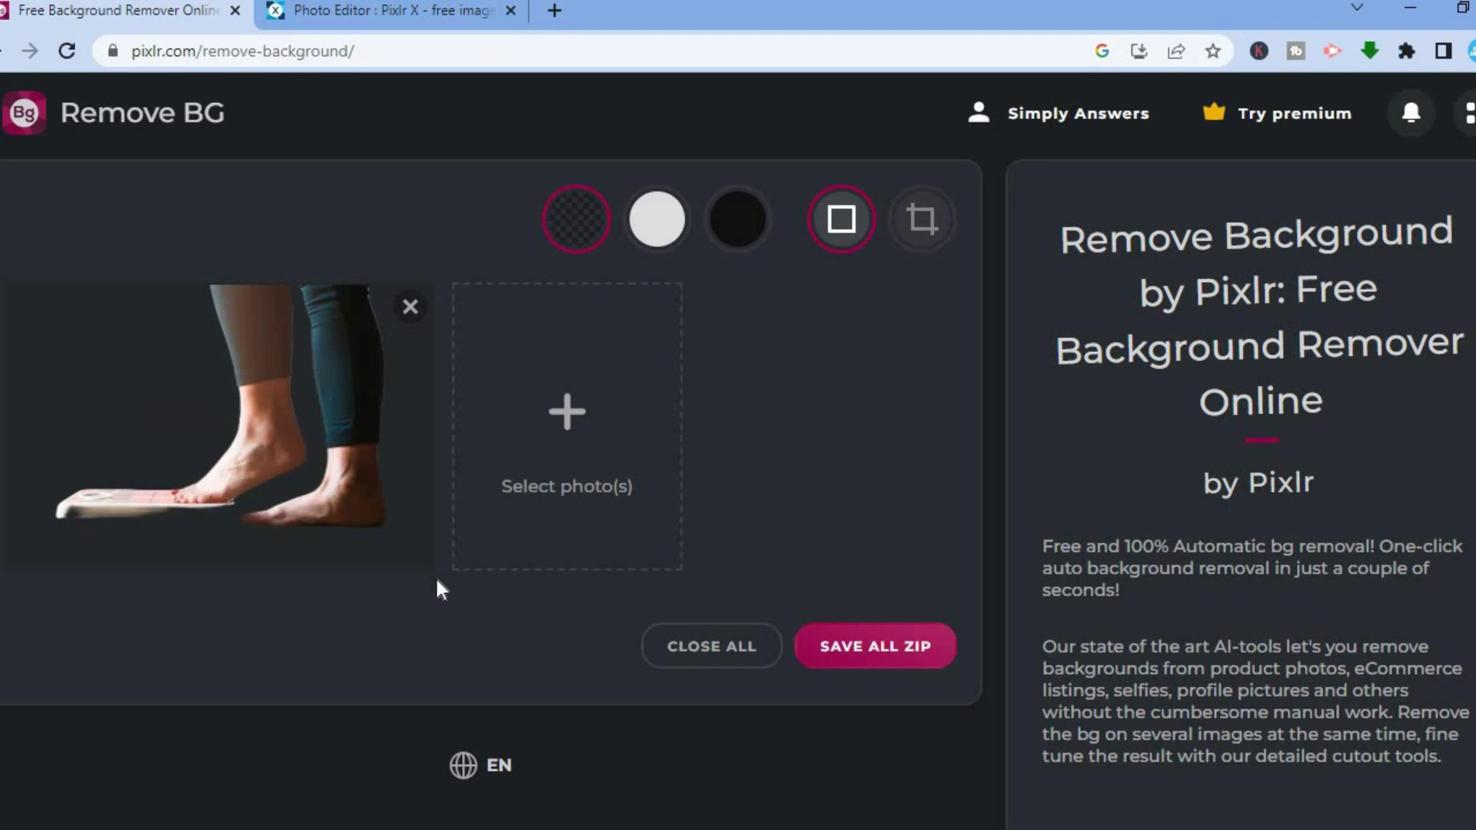
mouse_move(271, 466)
left_click(726, 644)
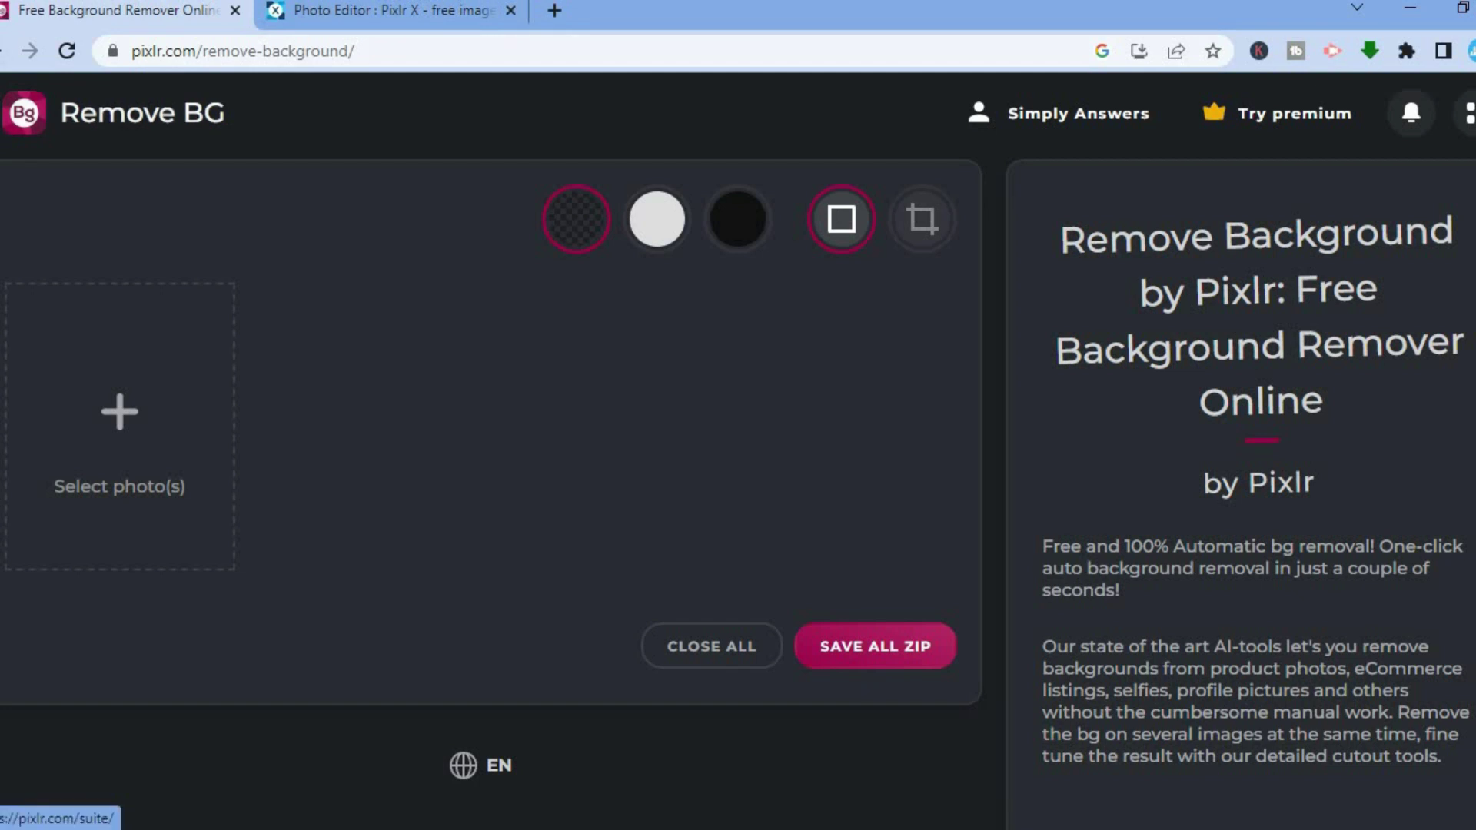
- Return to the Pixlr homepage and scroll to the Jump right in tools
left_click(24, 113)
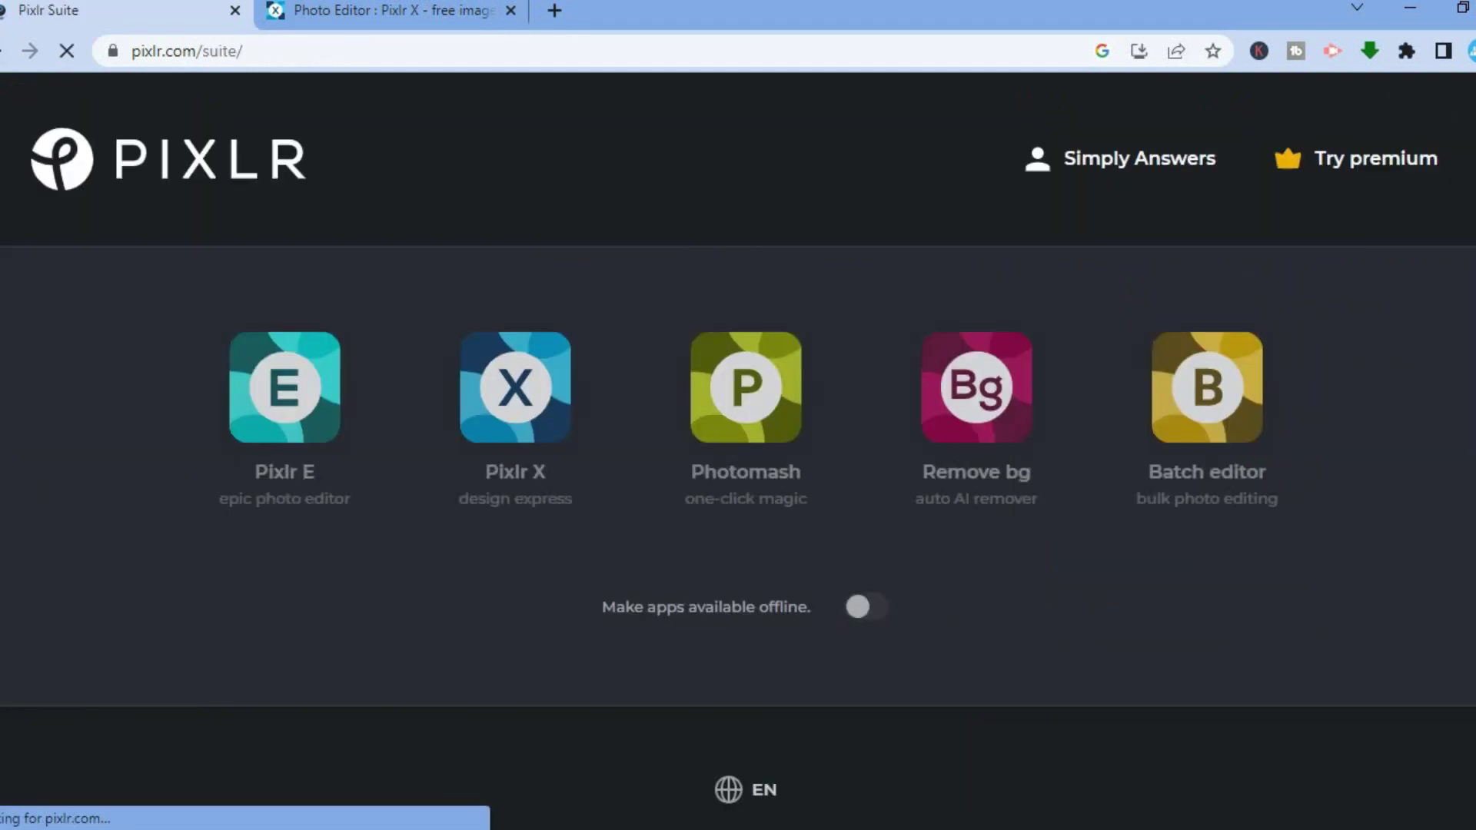
left_click(121, 169)
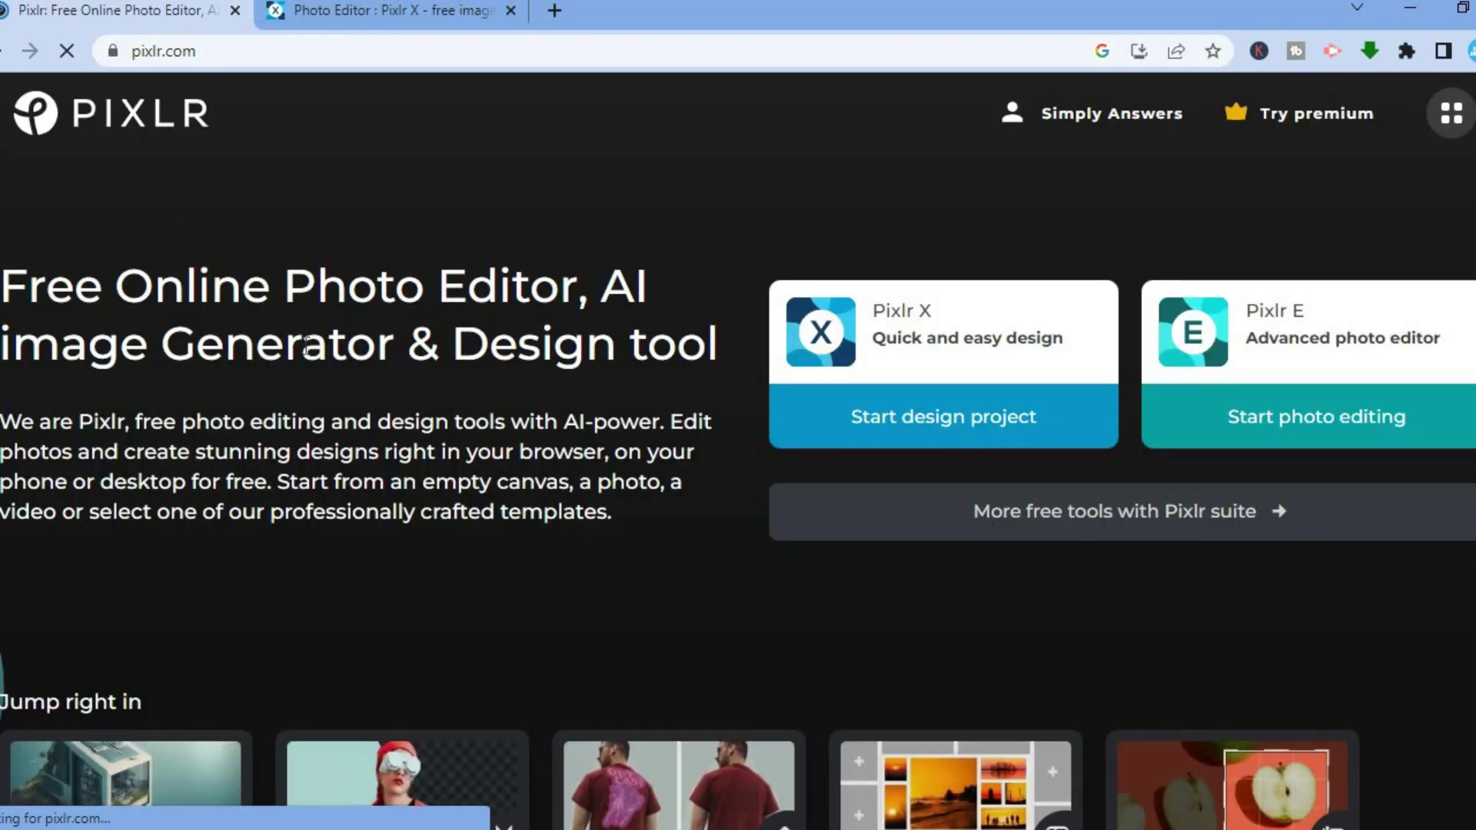
scroll(738, 462, "down", 5)
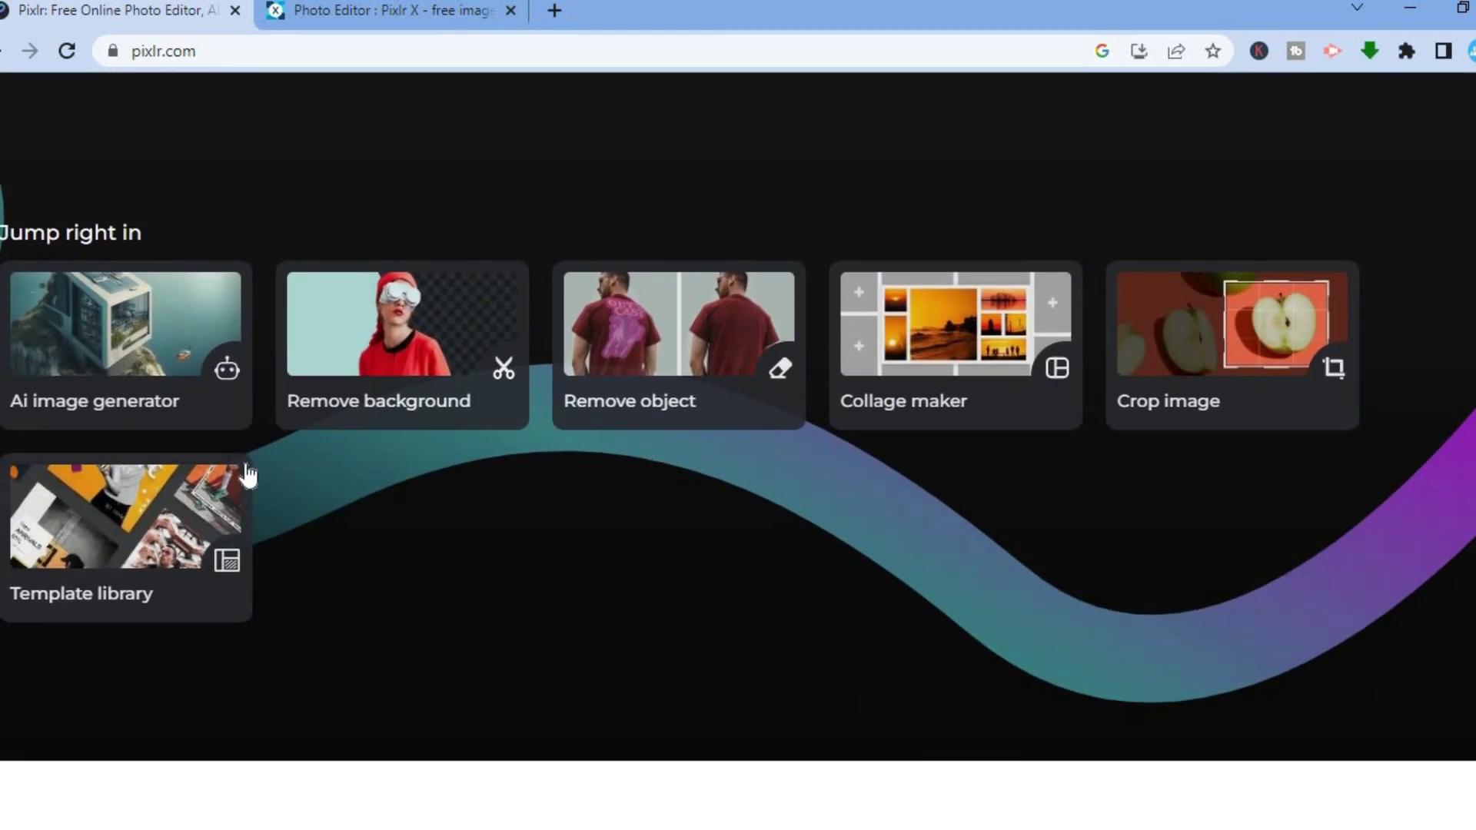
- Open the AI image generator and replace the sample prompt with 'A BEAUTIFUL SUNRISE OVER A MOUNTAIN'
left_click(115, 358)
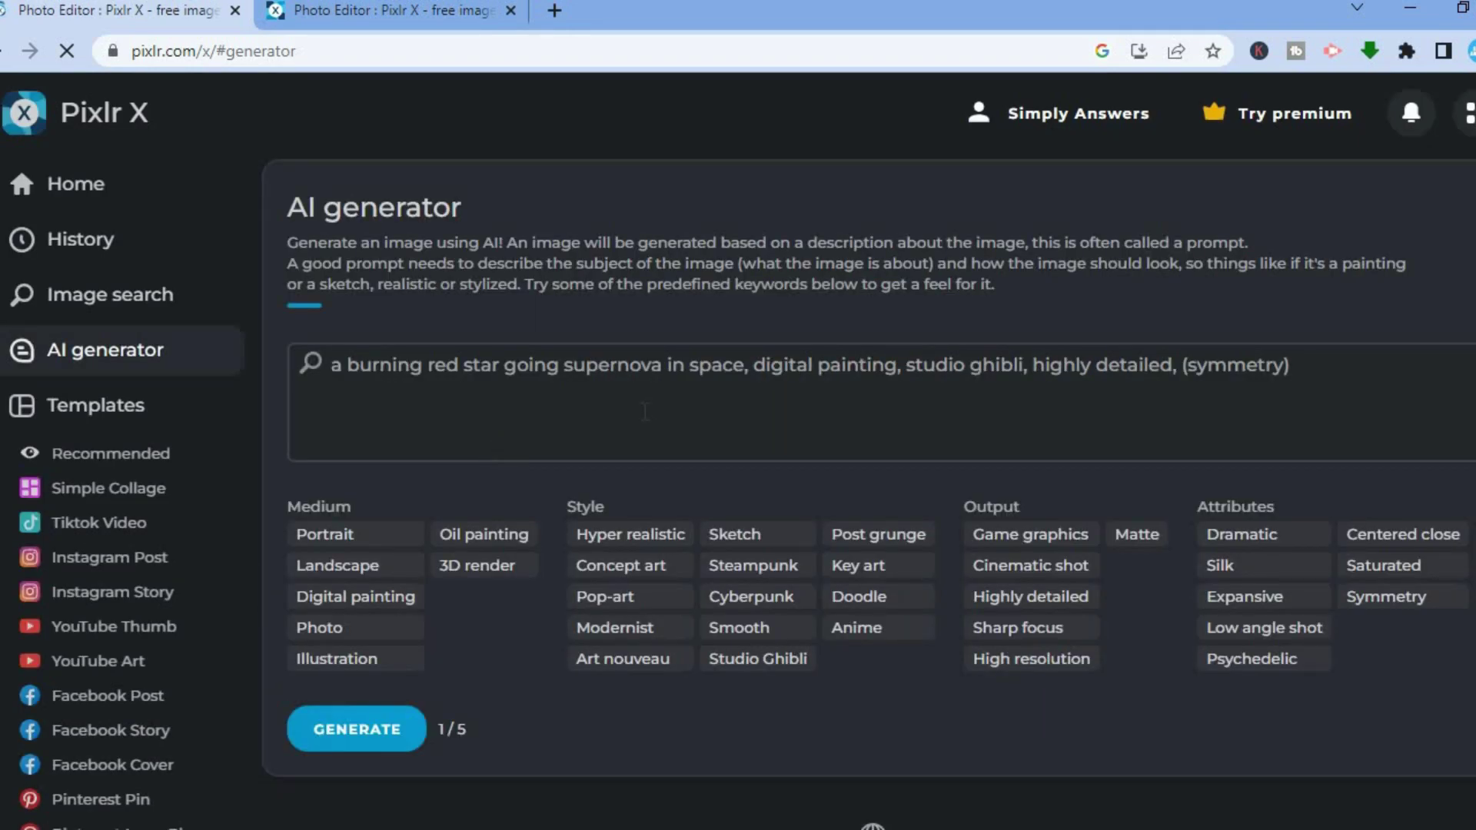
left_click(640, 371)
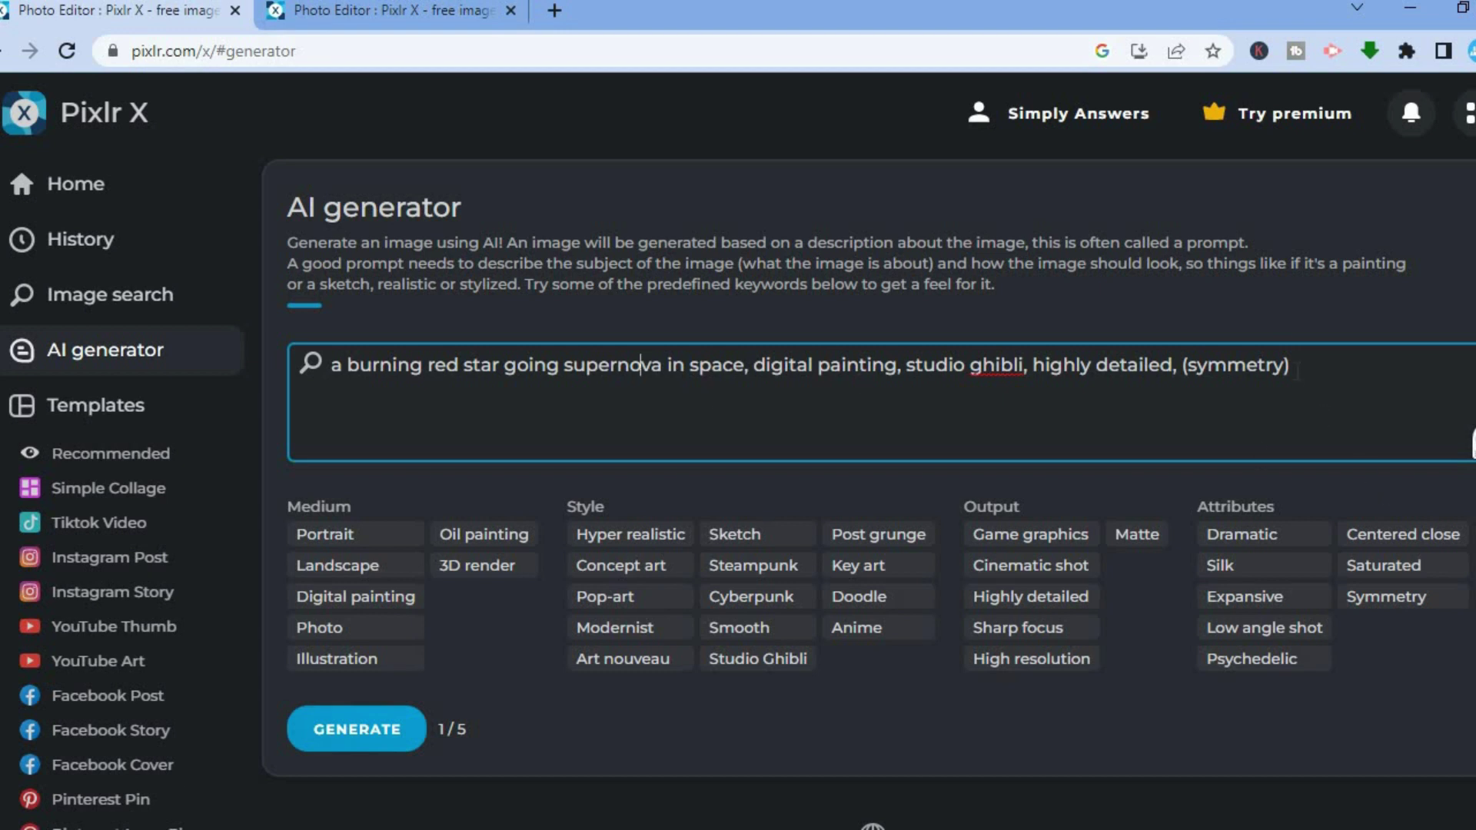
left_click_drag(1296, 372, 302, 329)
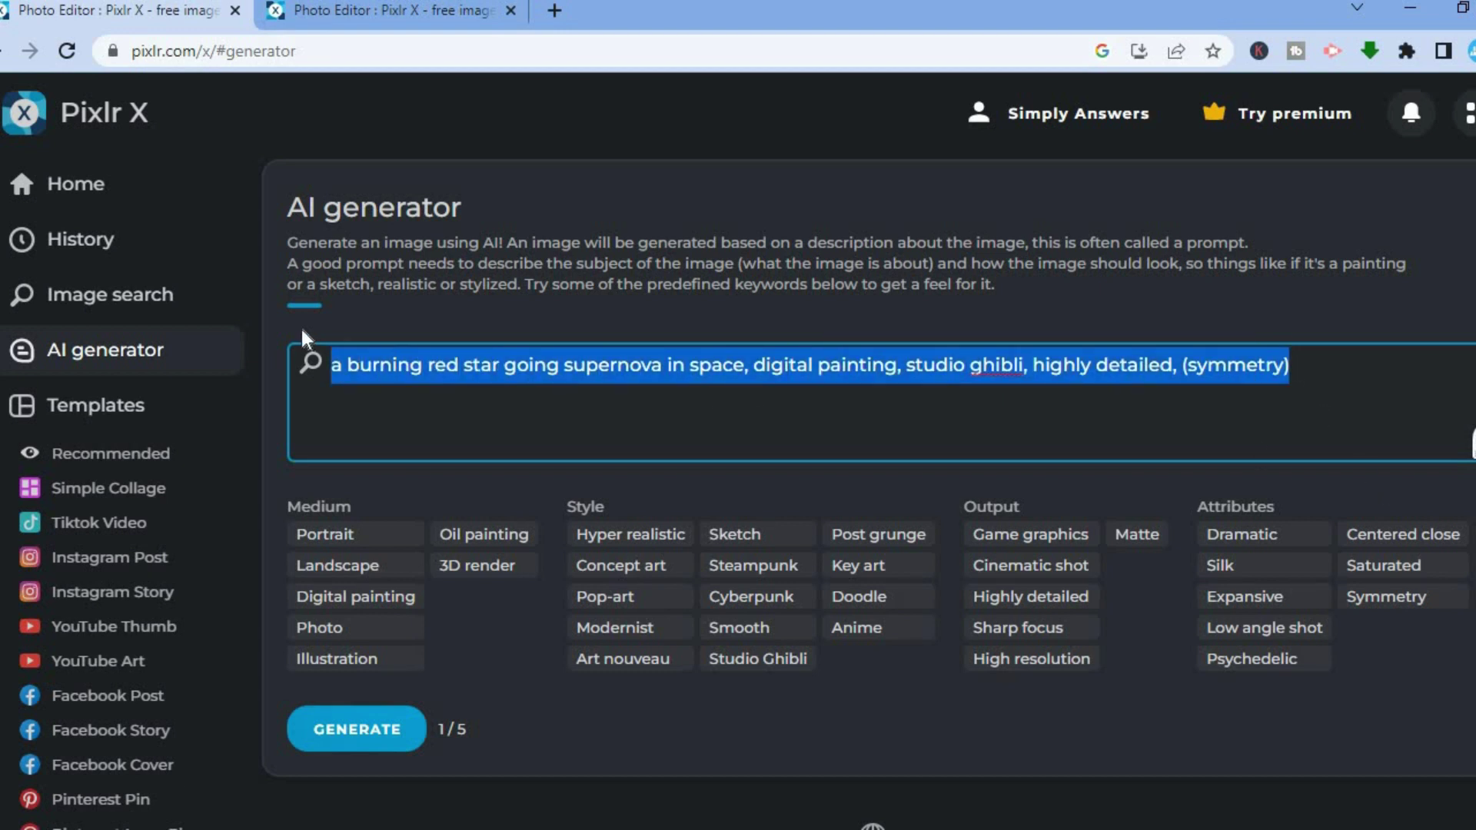
type("A BE")
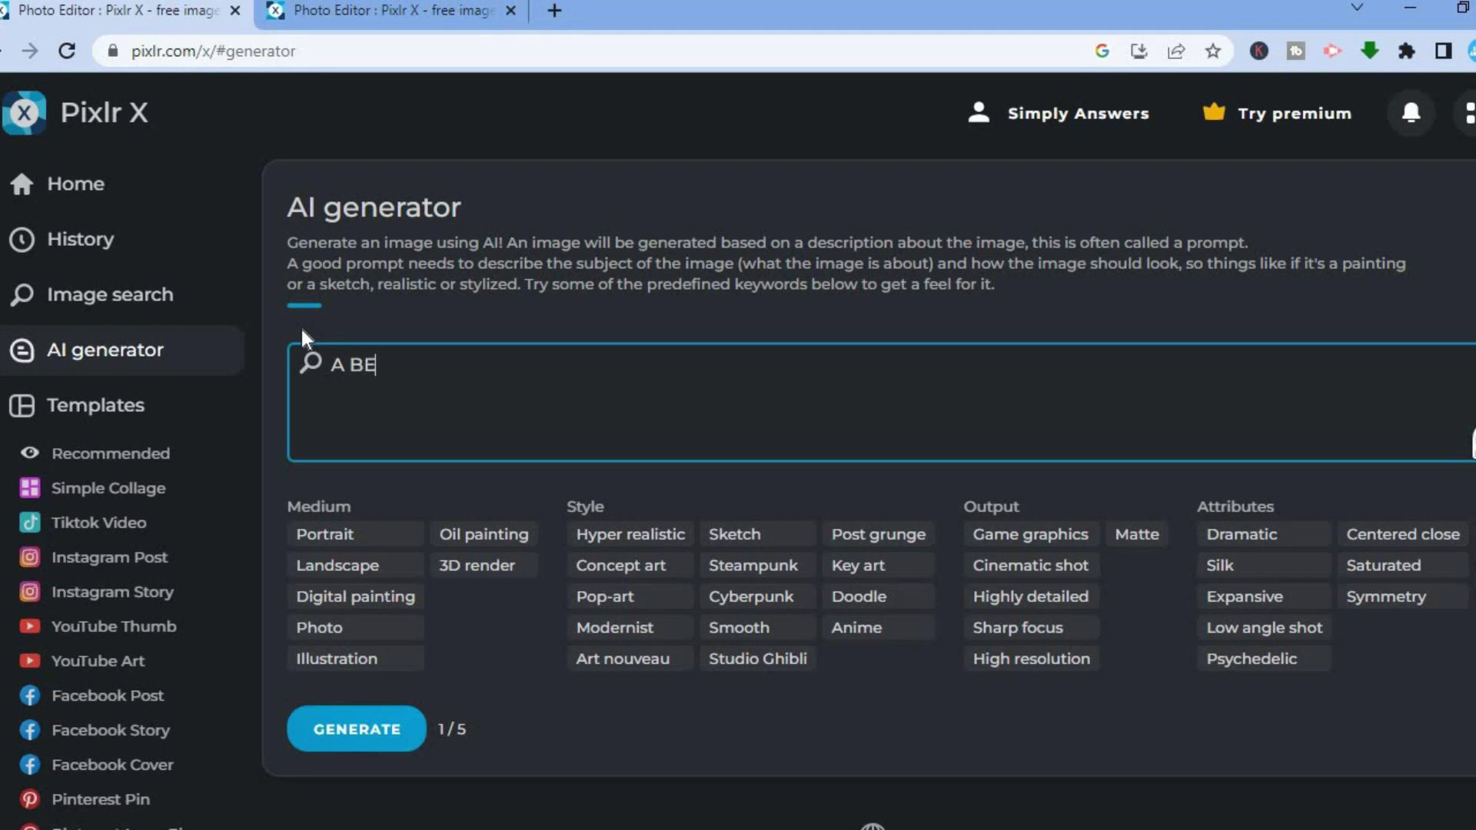
type("AUTIFUL SUNR")
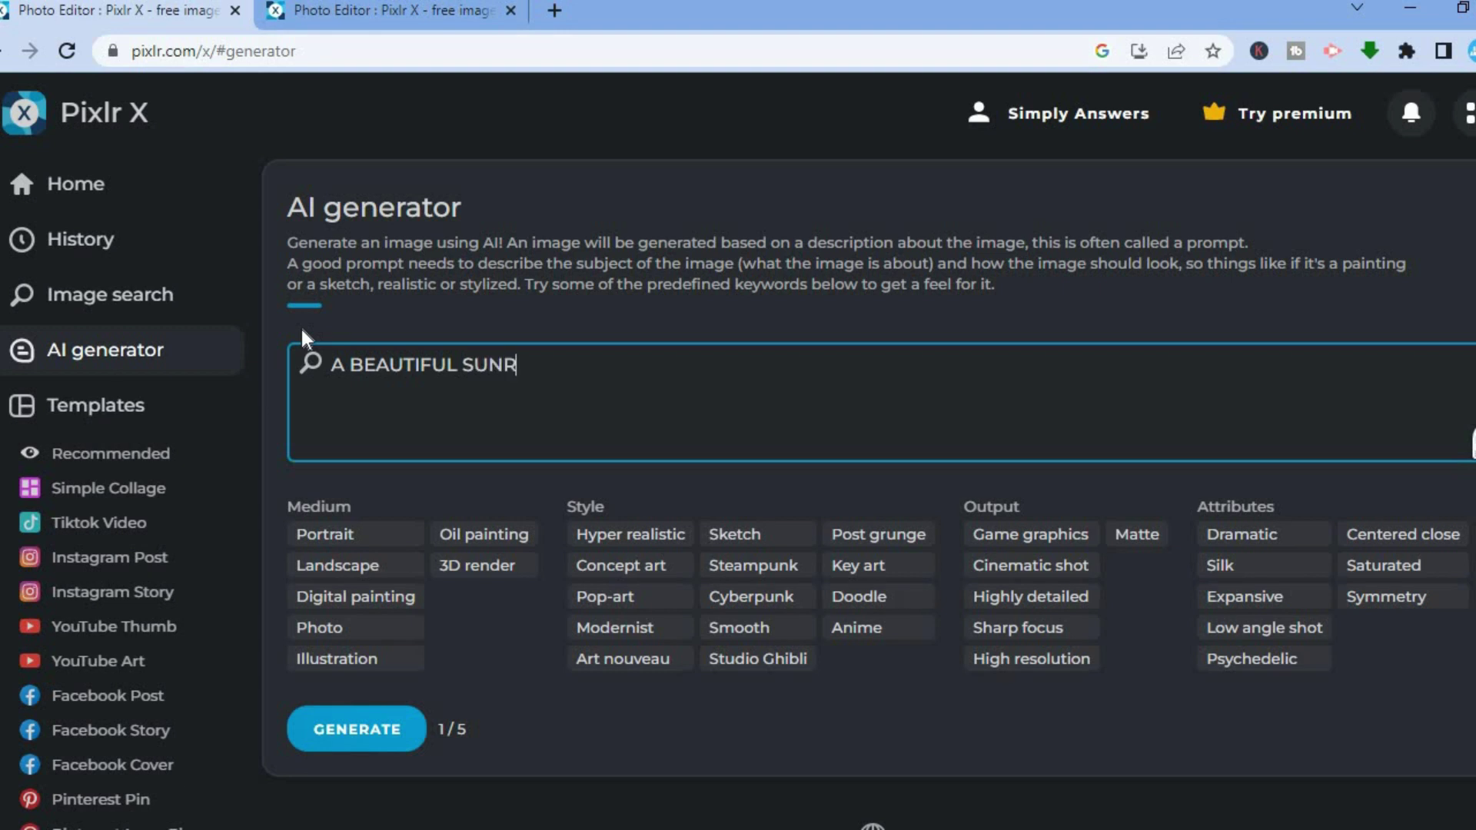
type("ISE OVER A ")
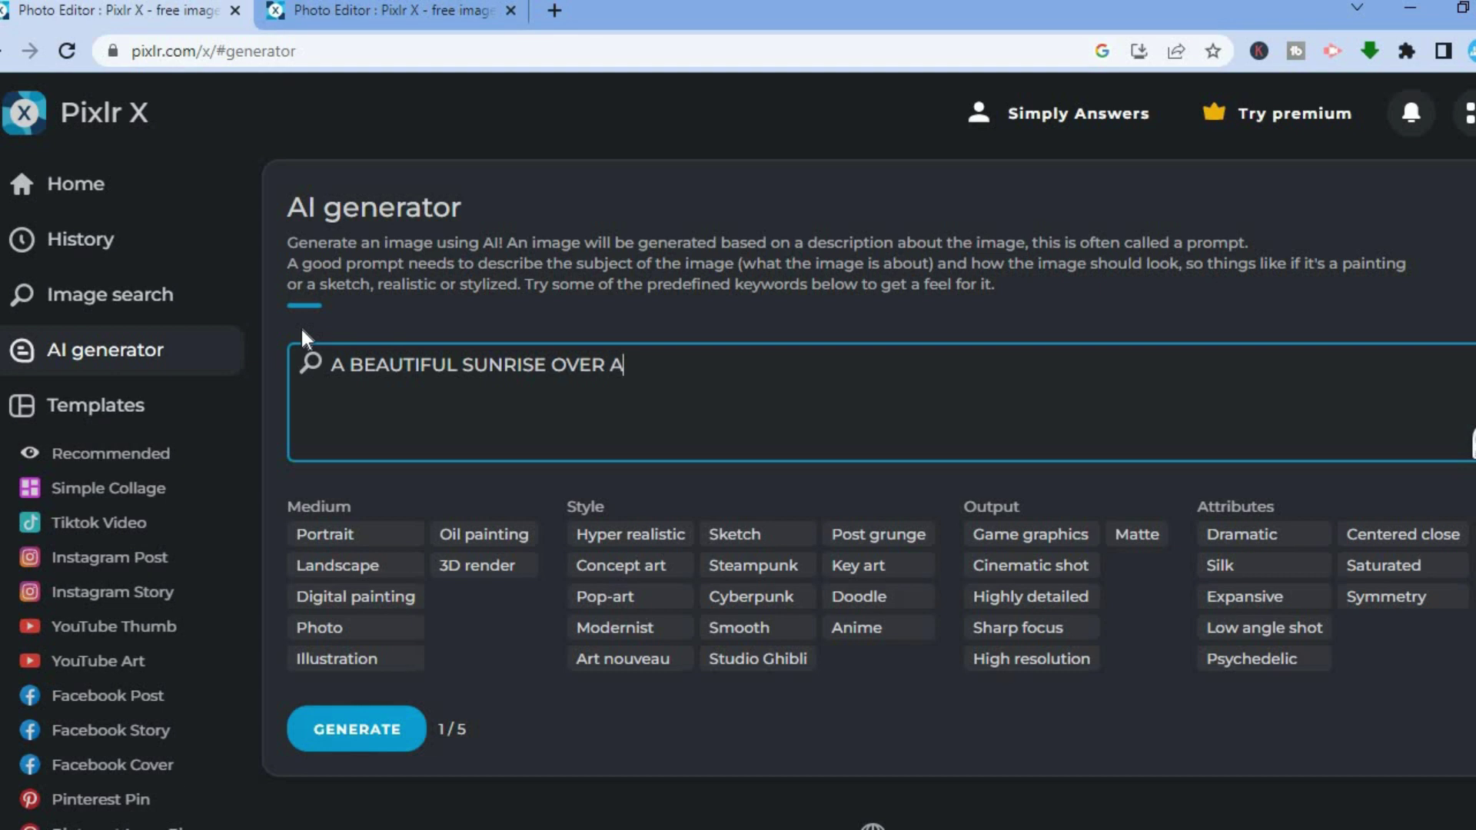
type("MOUNTAIN")
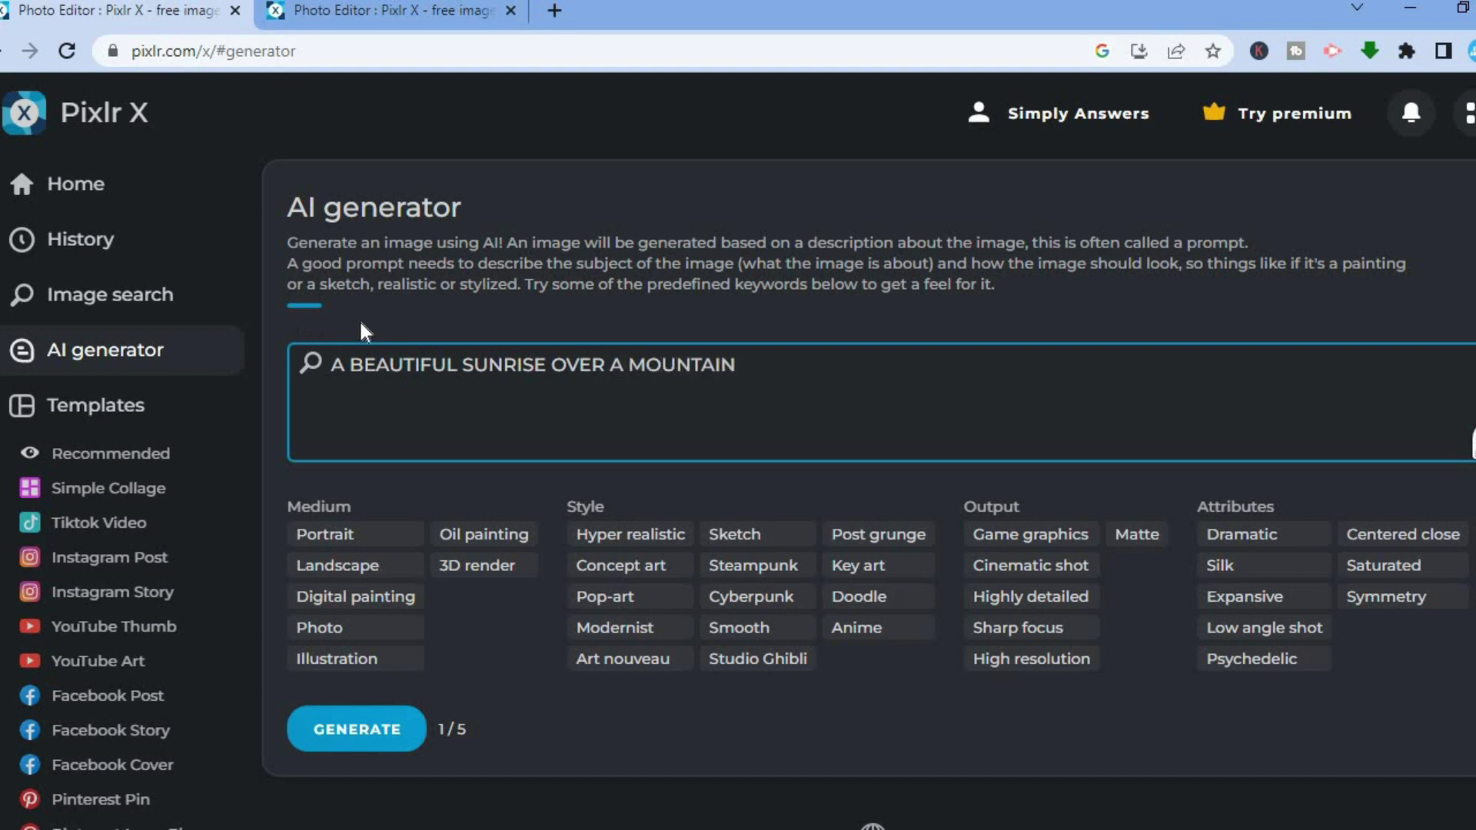
- Generate images from the sunrise prompt and scroll down to view the two results
left_click(355, 738)
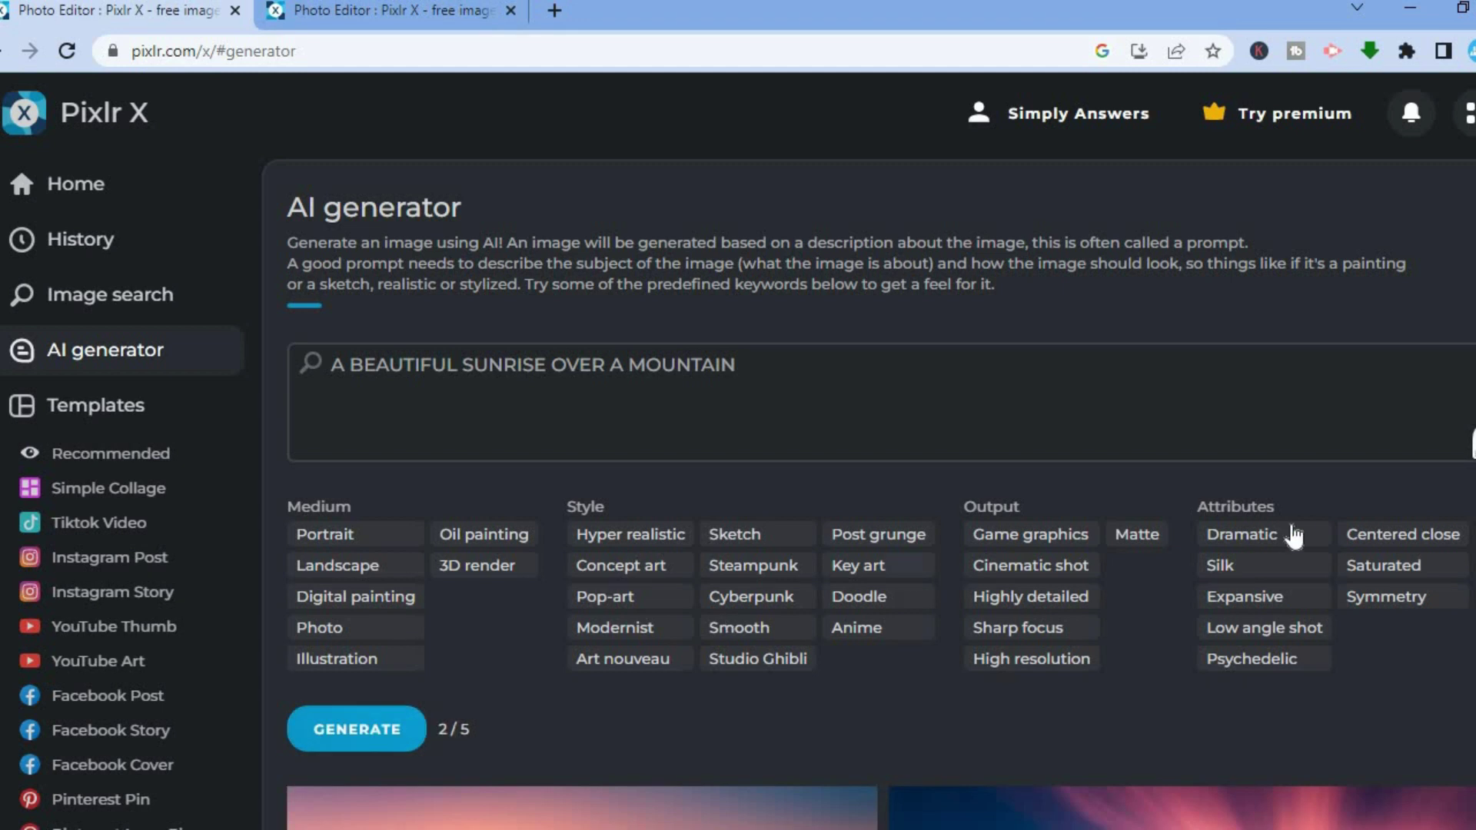
scroll(1473, 443, "down", 6)
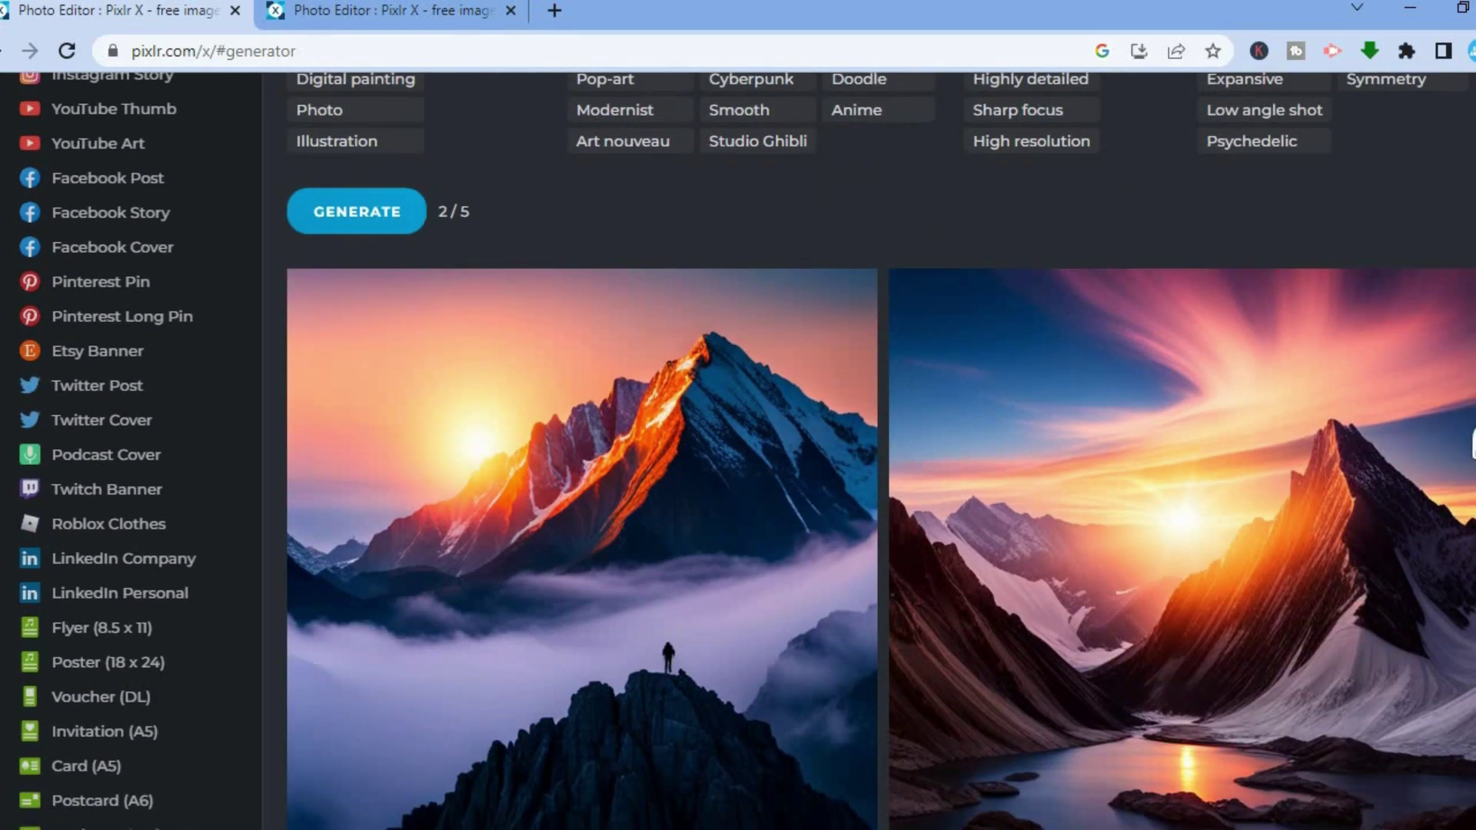
scroll(868, 450, "down", 2)
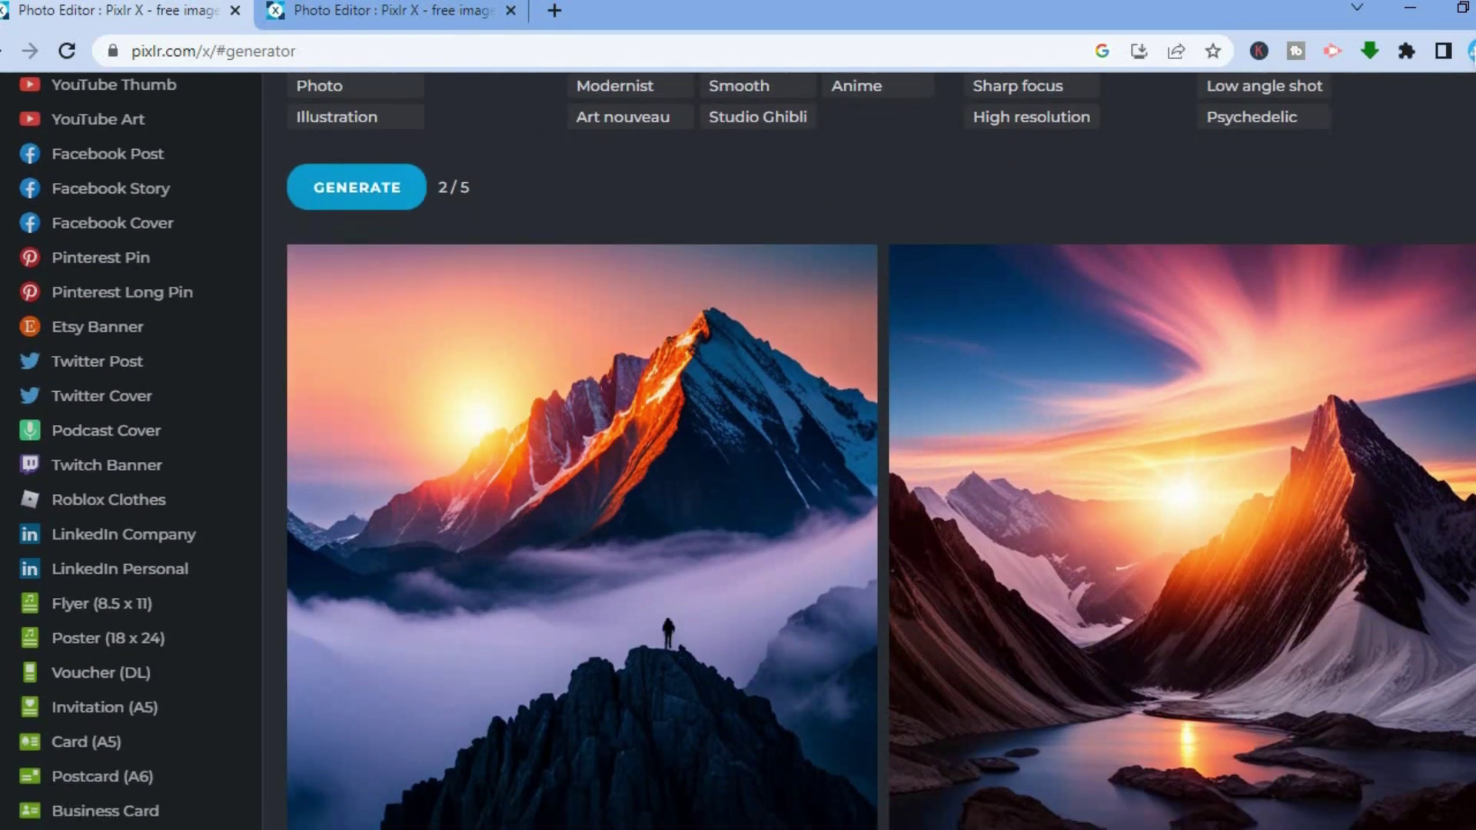
mouse_move(943, 528)
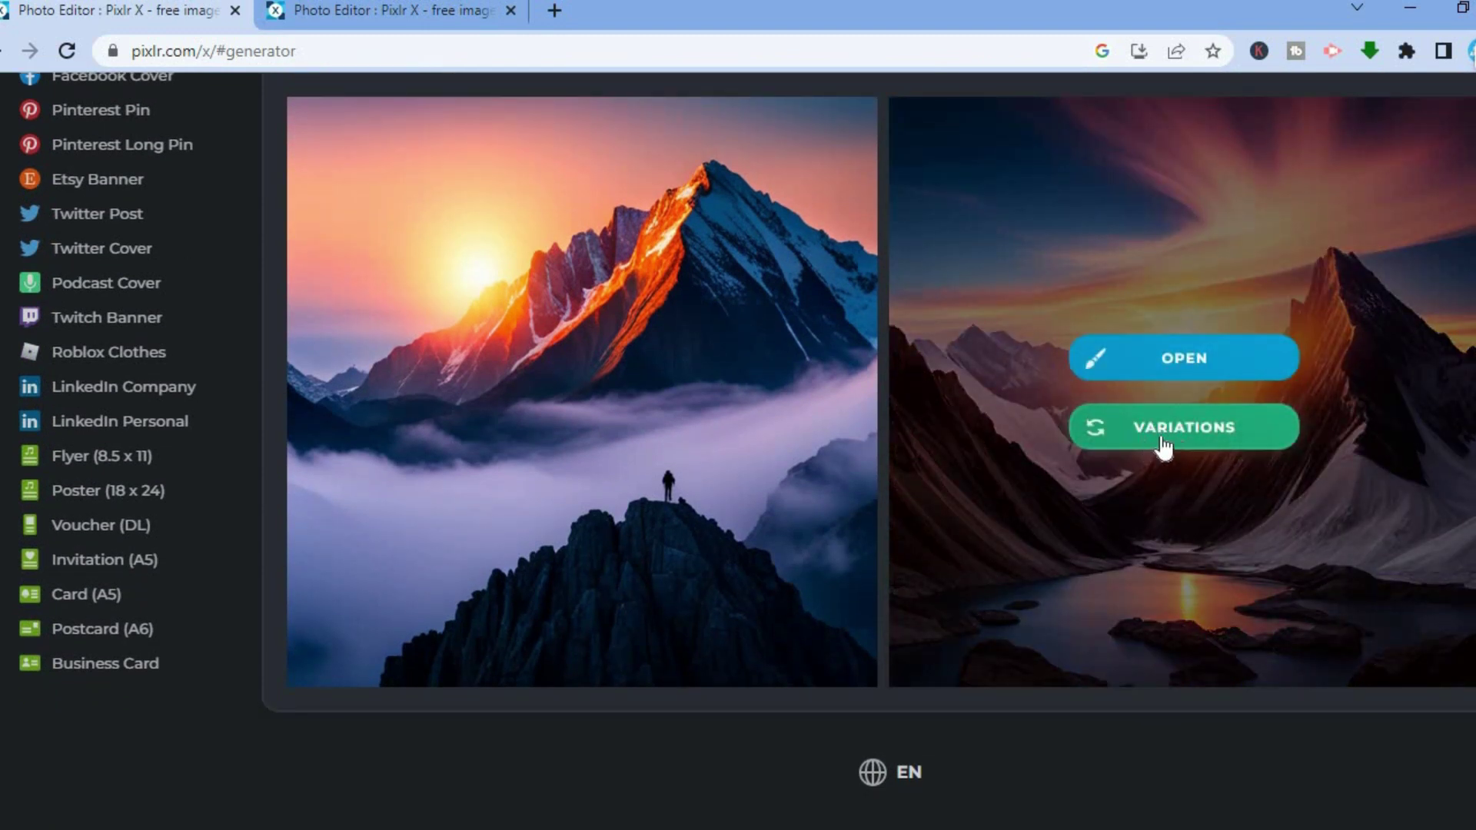
mouse_move(781, 459)
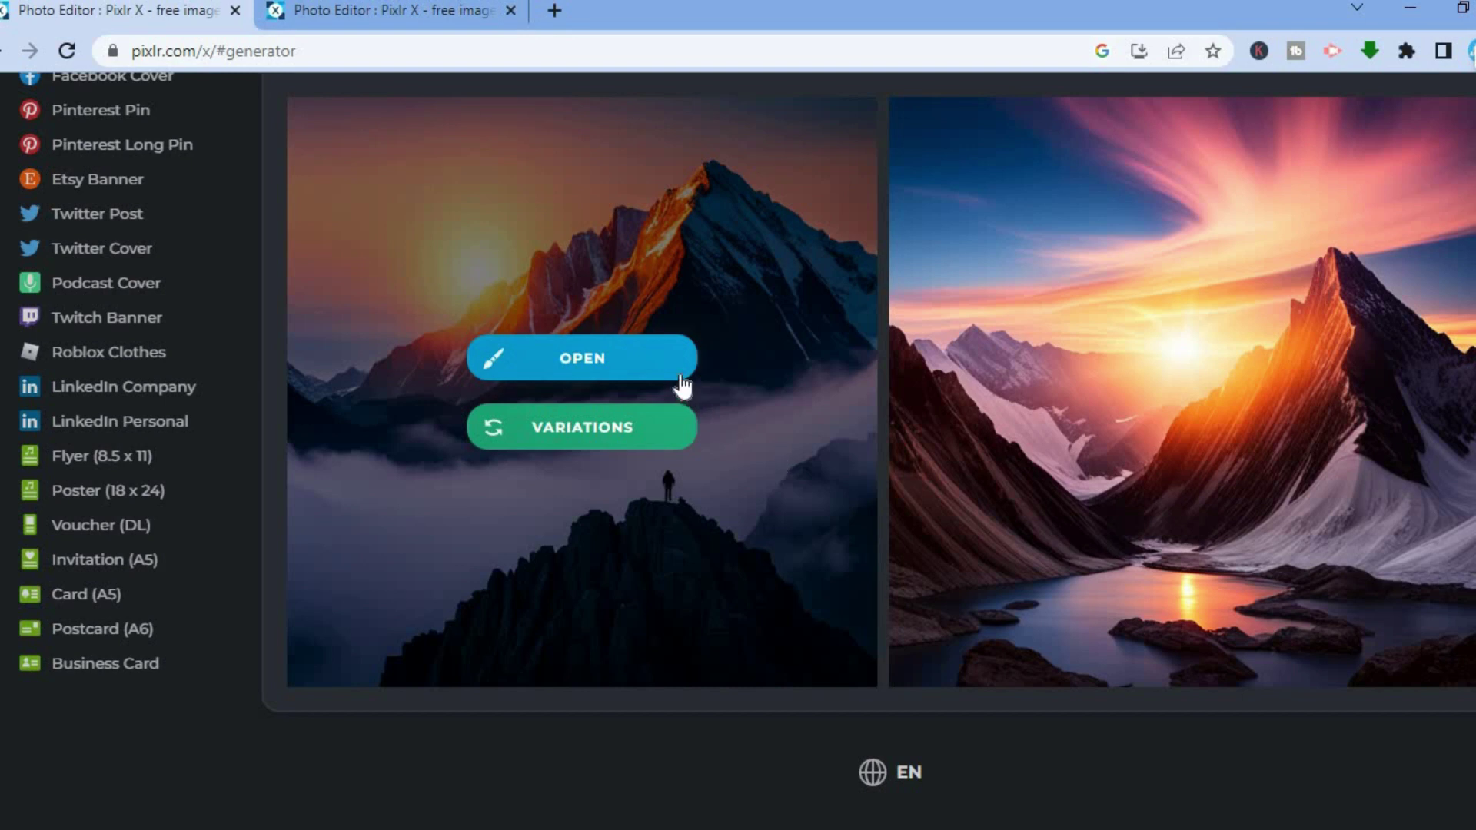
- Open the left sunrise-over-mountain image in the editor and show its Animation panel
left_click(632, 367)
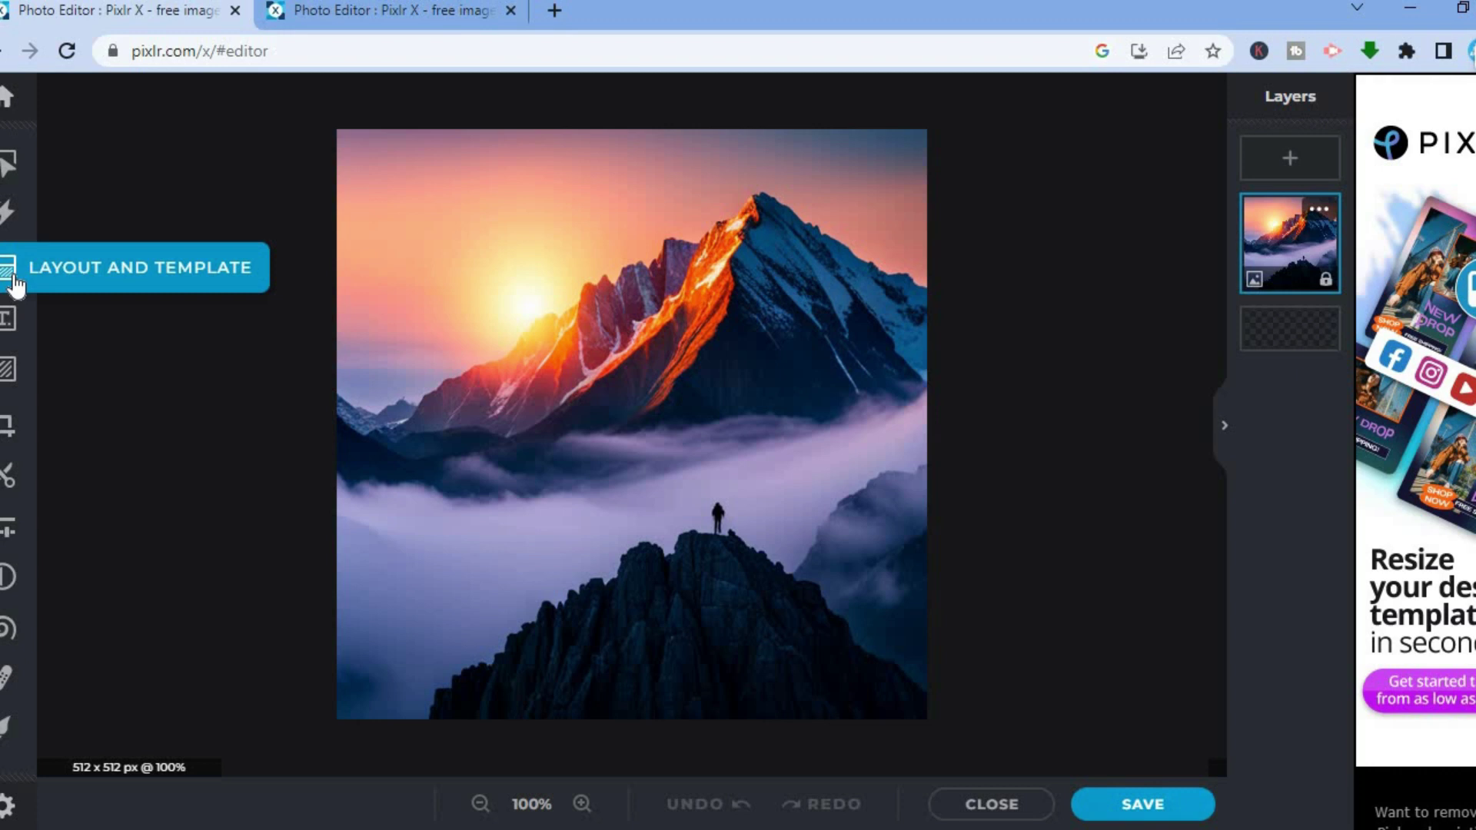
left_click(12, 225)
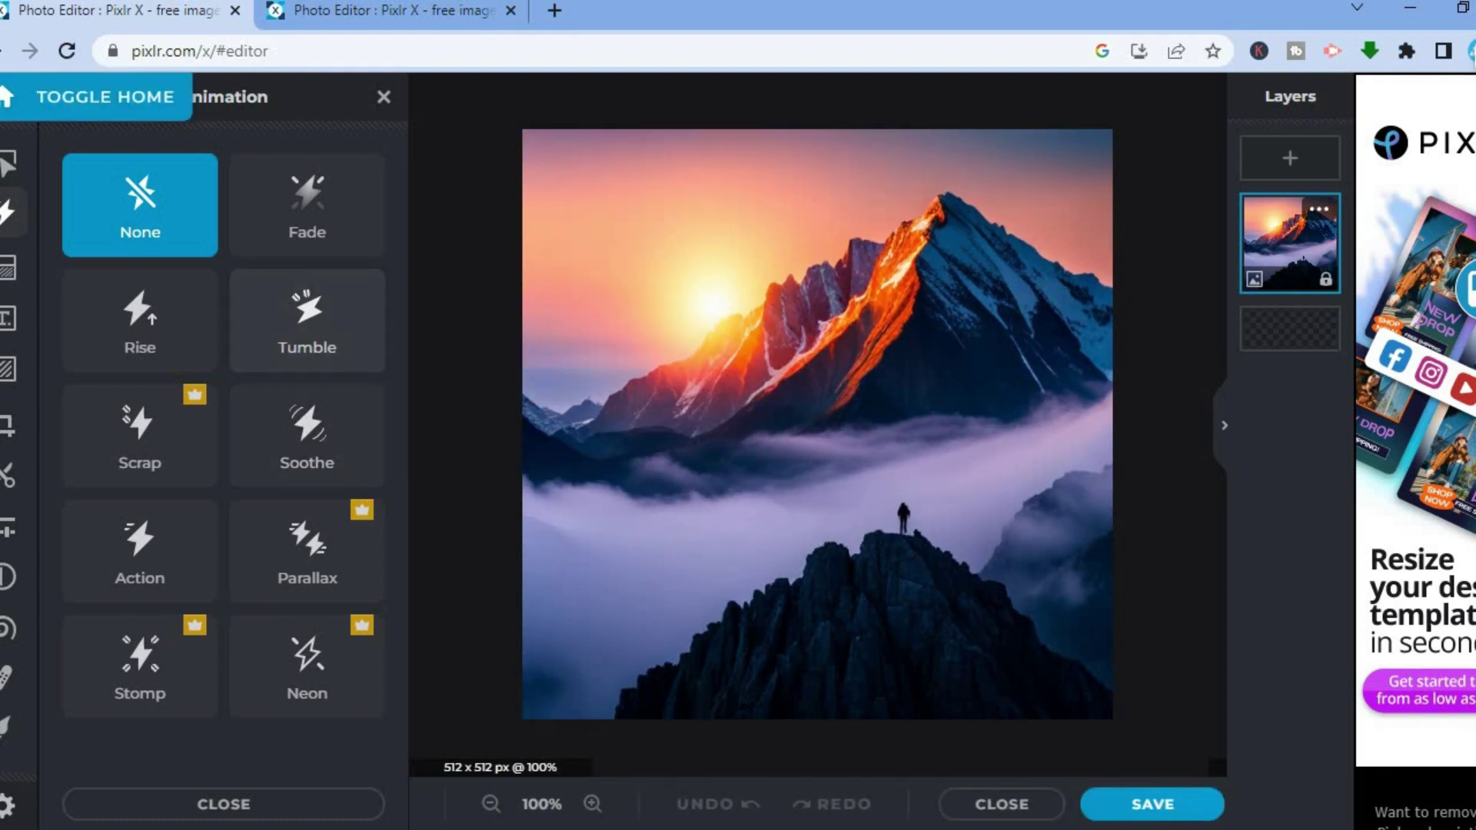
- Leave the editor and navigate back to pixlr.com's Jump right in cards
left_click(11, 100)
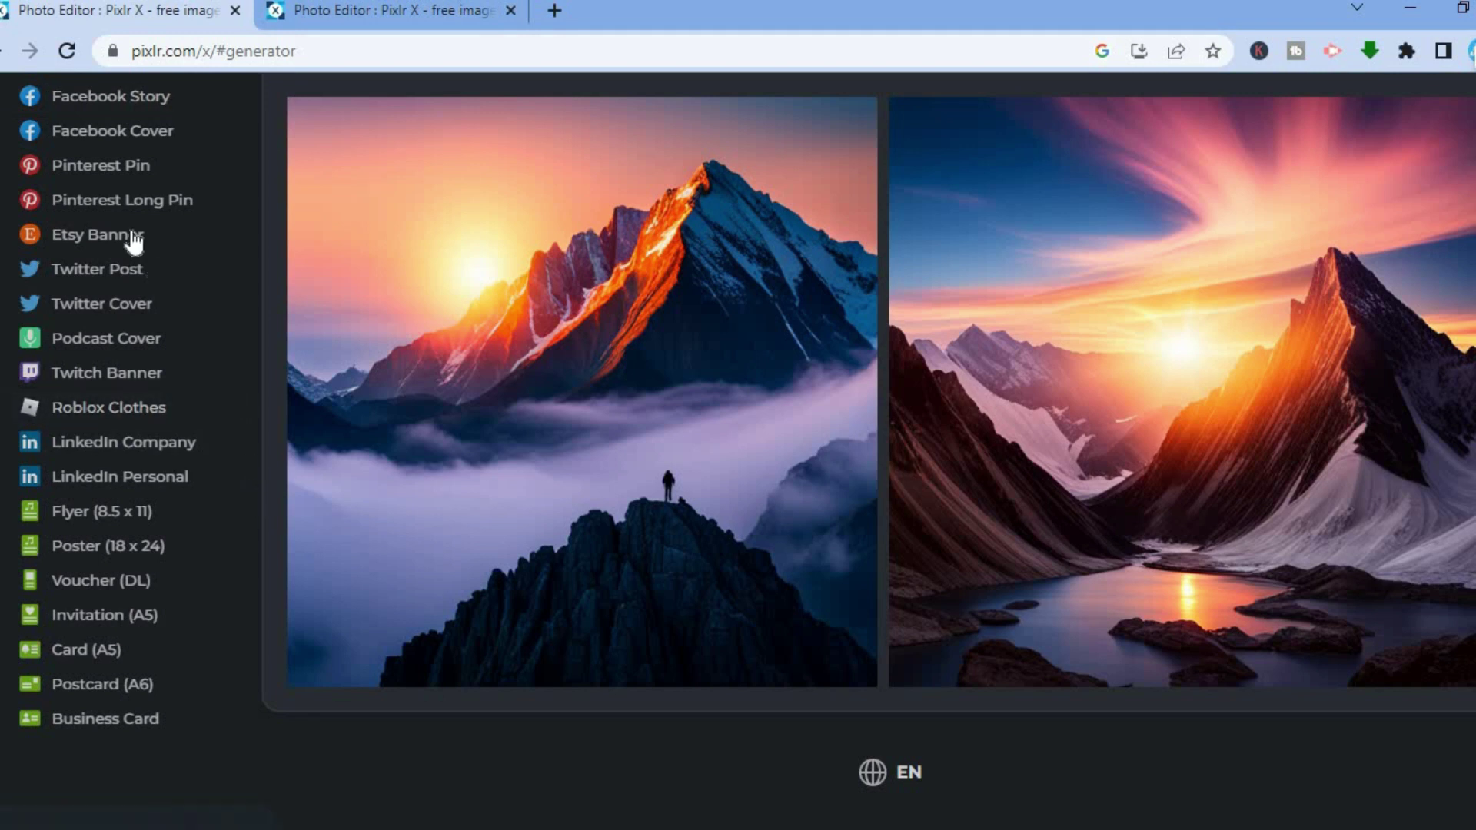
key("alt+Left")
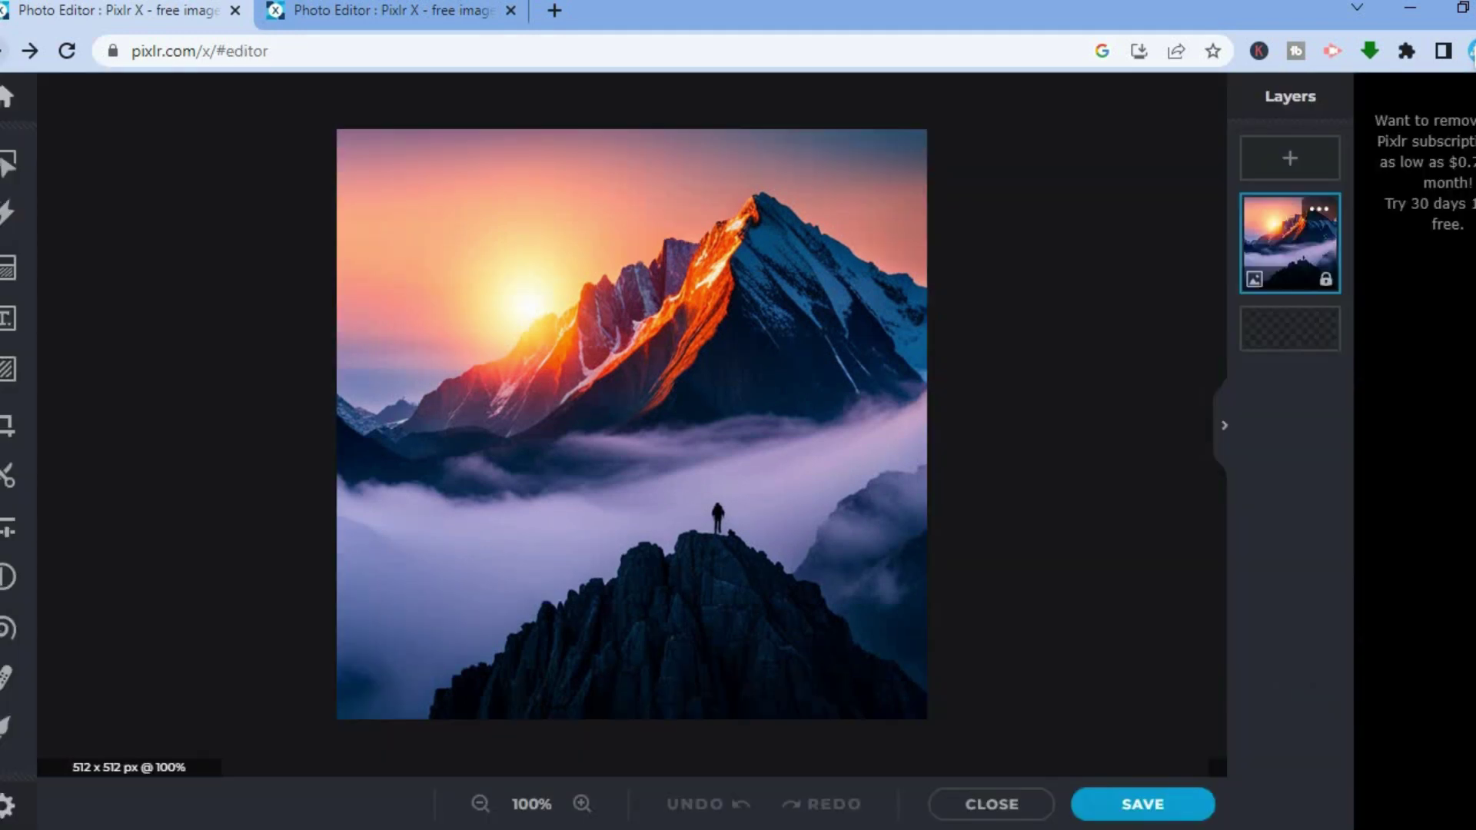
key("alt+Right")
key("alt+Left")
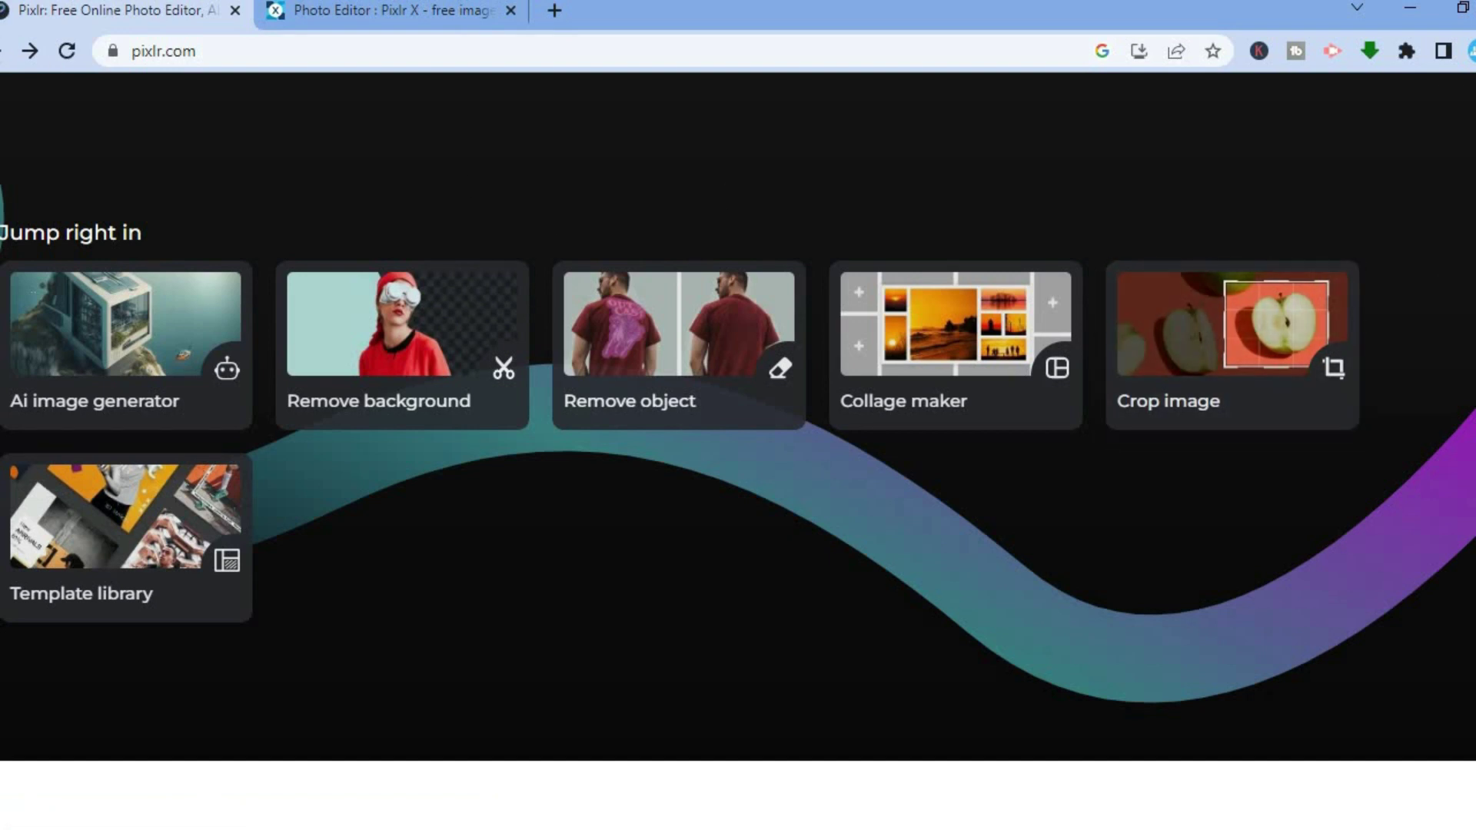
scroll(738, 450, "up", 6)
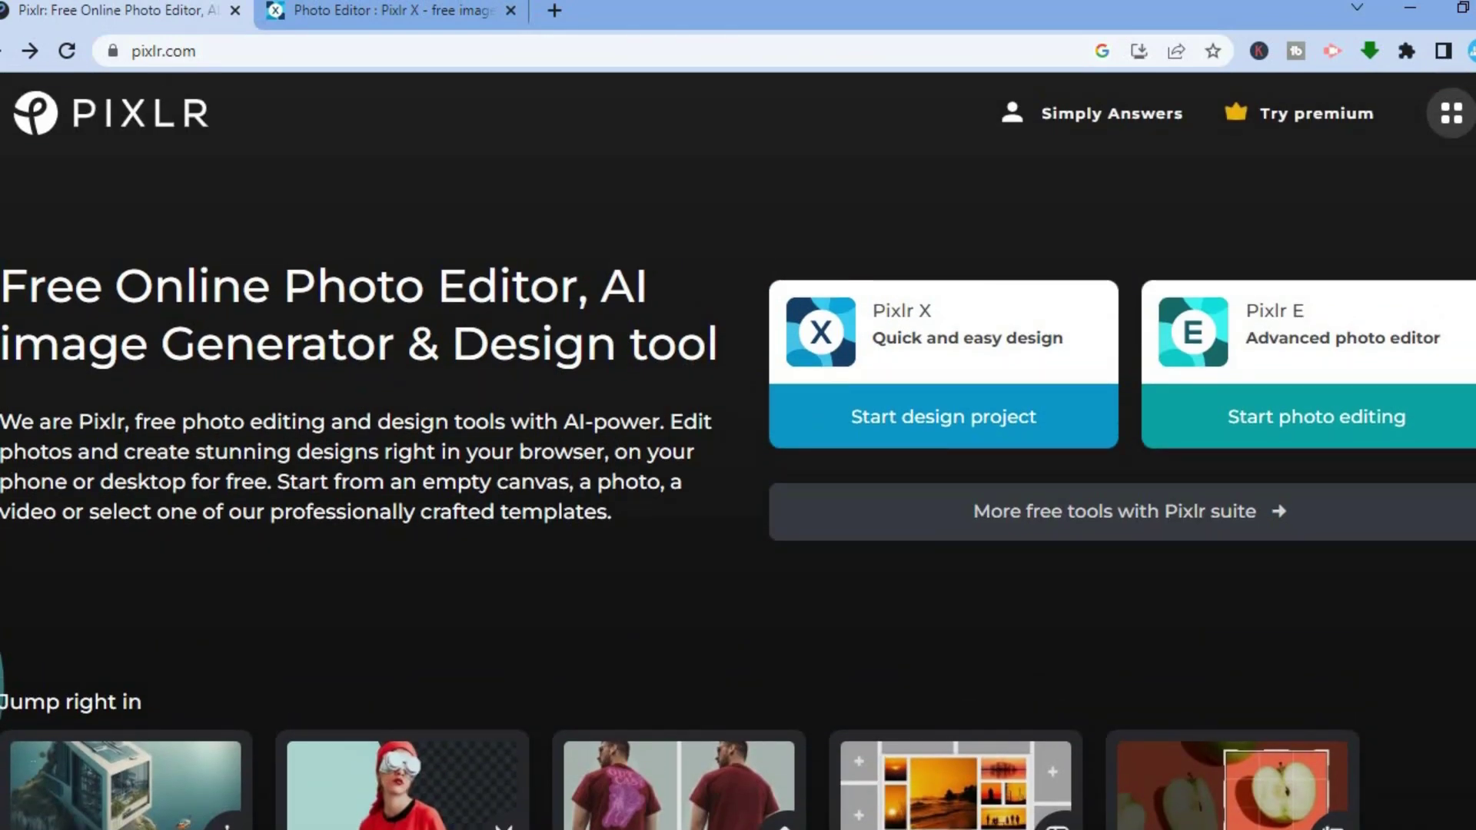
scroll(738, 450, "down", 8)
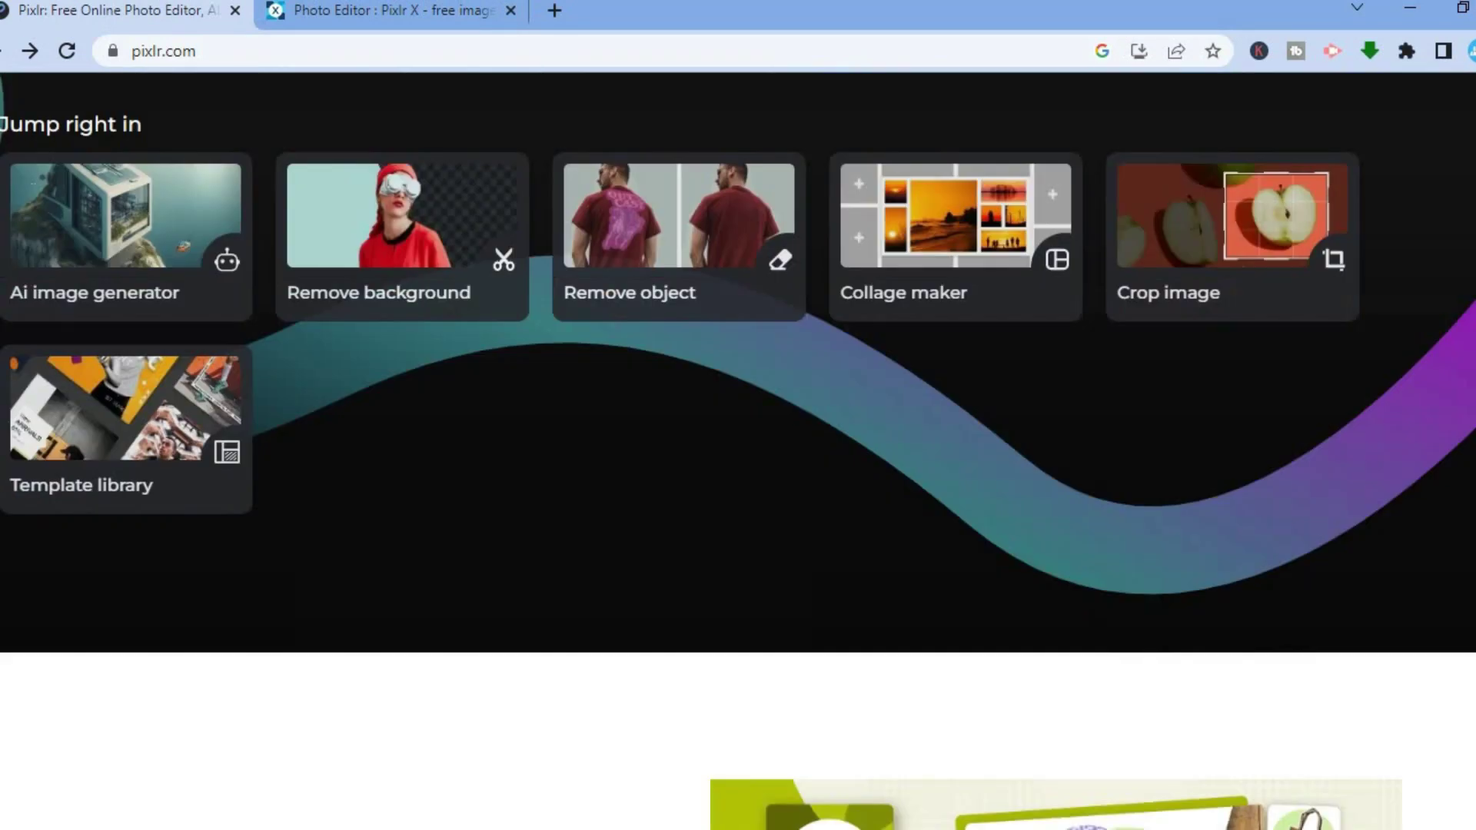
scroll(738, 451, "down", 1)
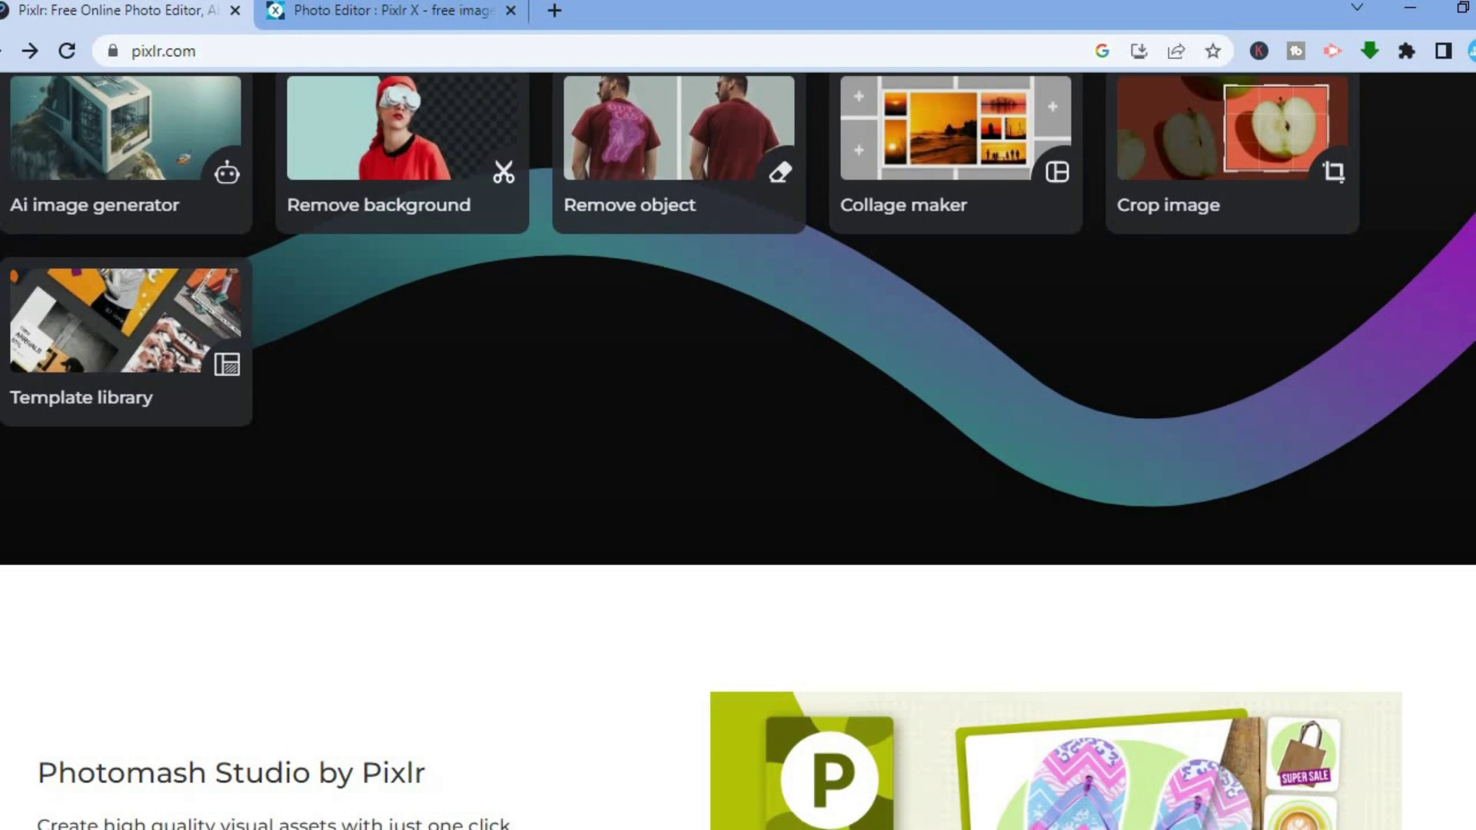
scroll(538, 334, "up", 1)
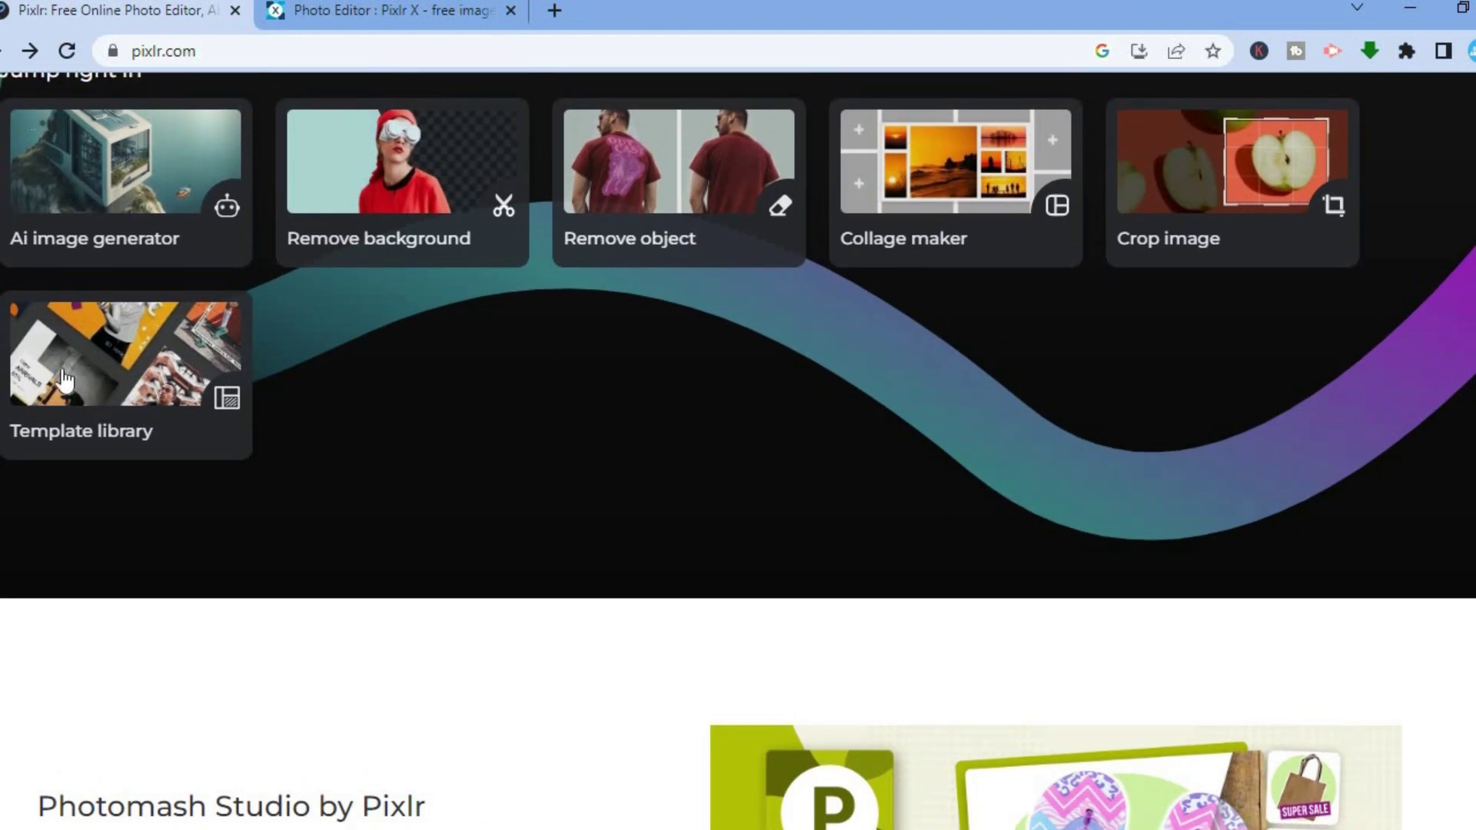
- Browse the Template library, view the Instagram Post category, then go back to Home
left_click(148, 357)
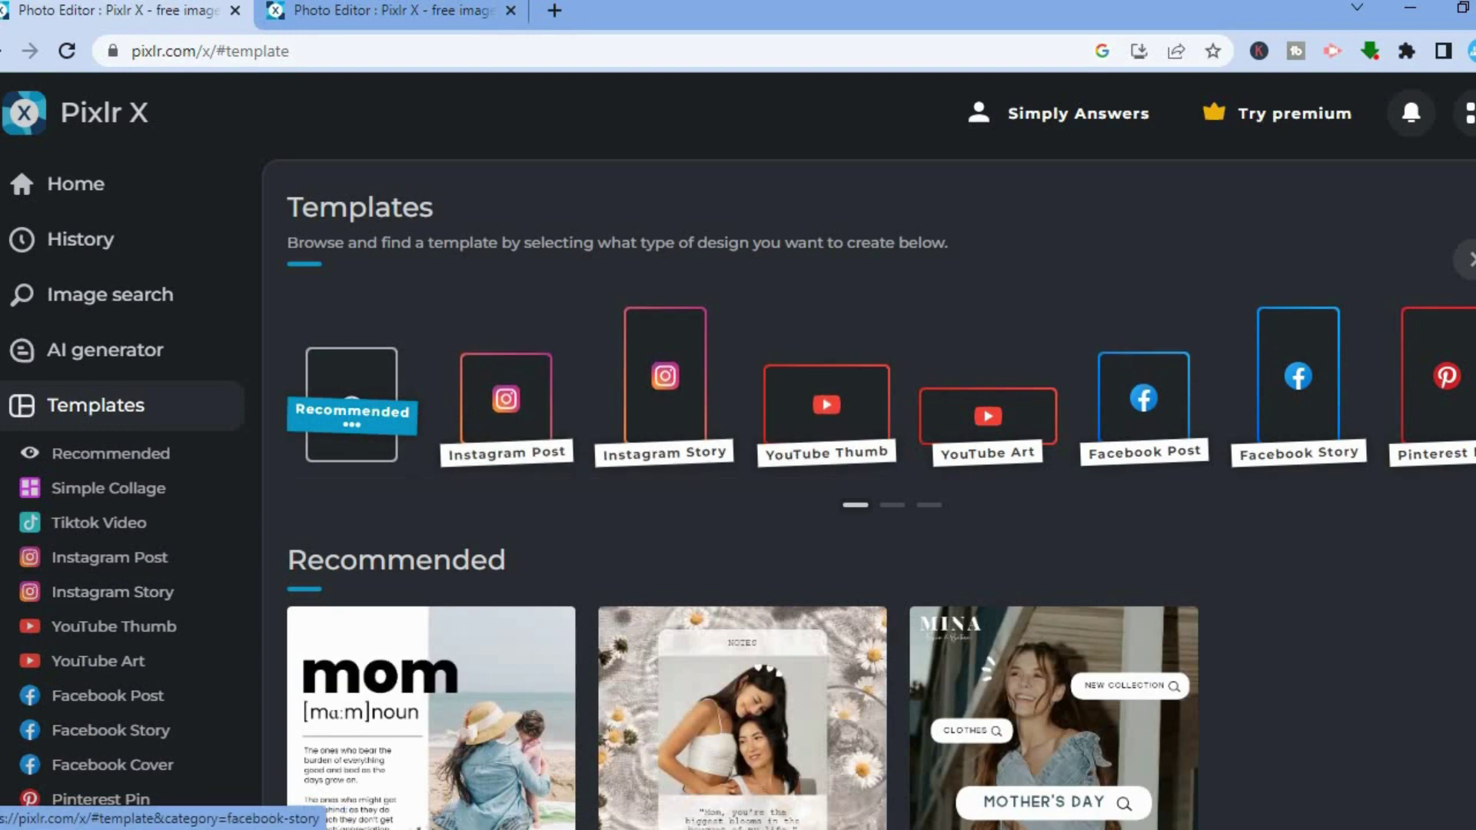
scroll(739, 450, "down", 10)
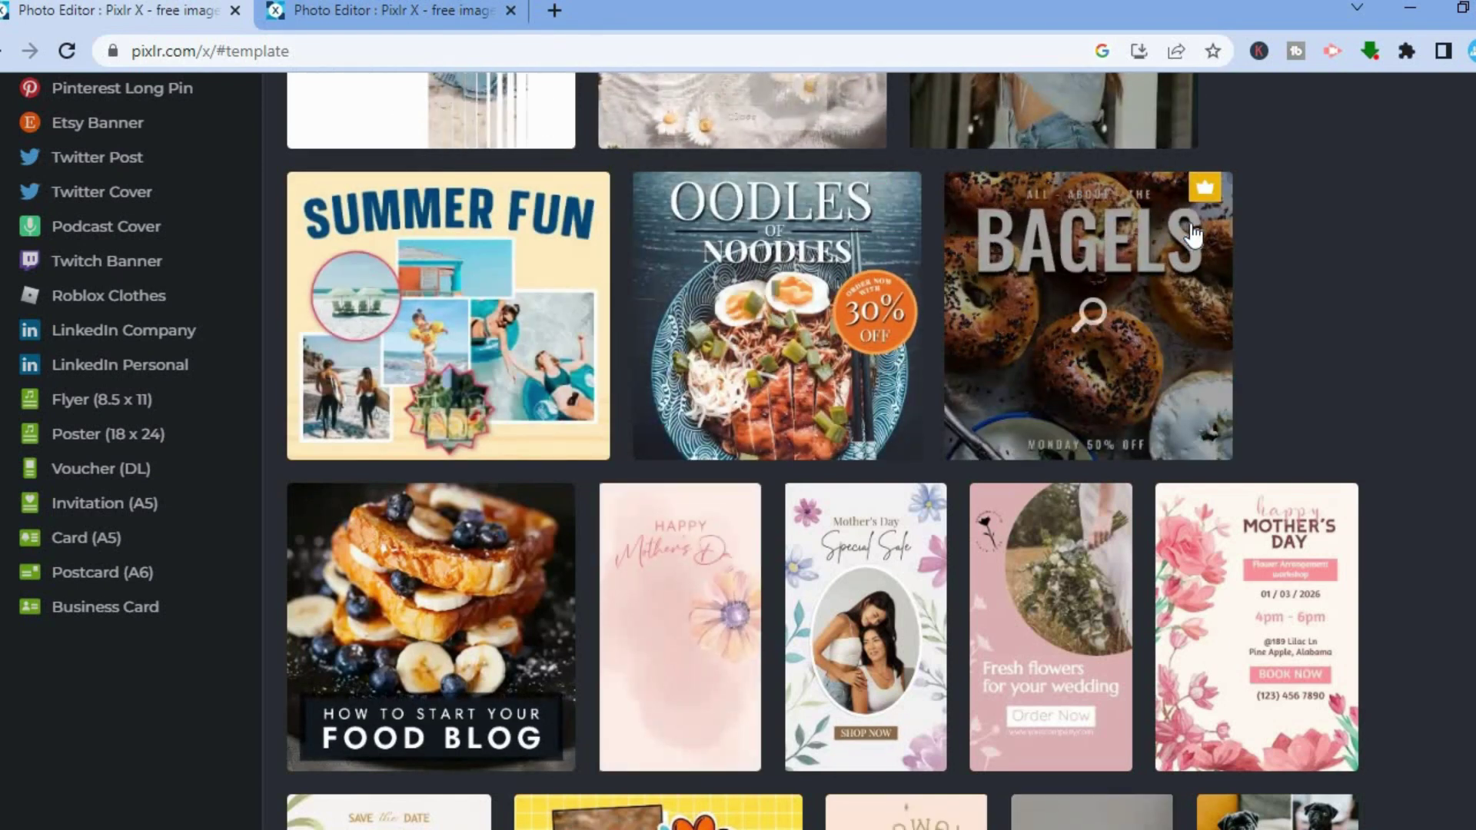
scroll(801, 260, "up", 10)
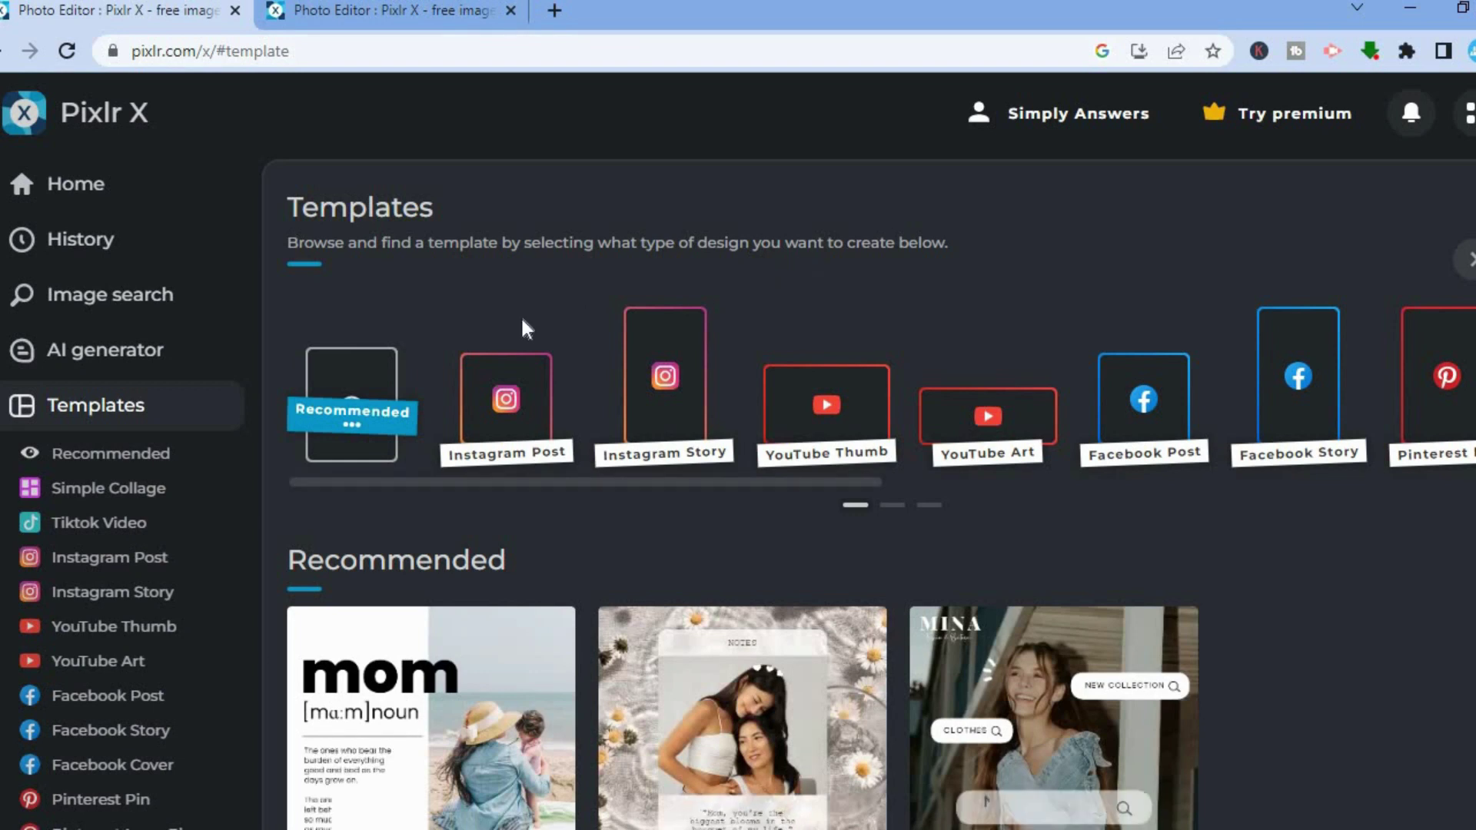
left_click(508, 409)
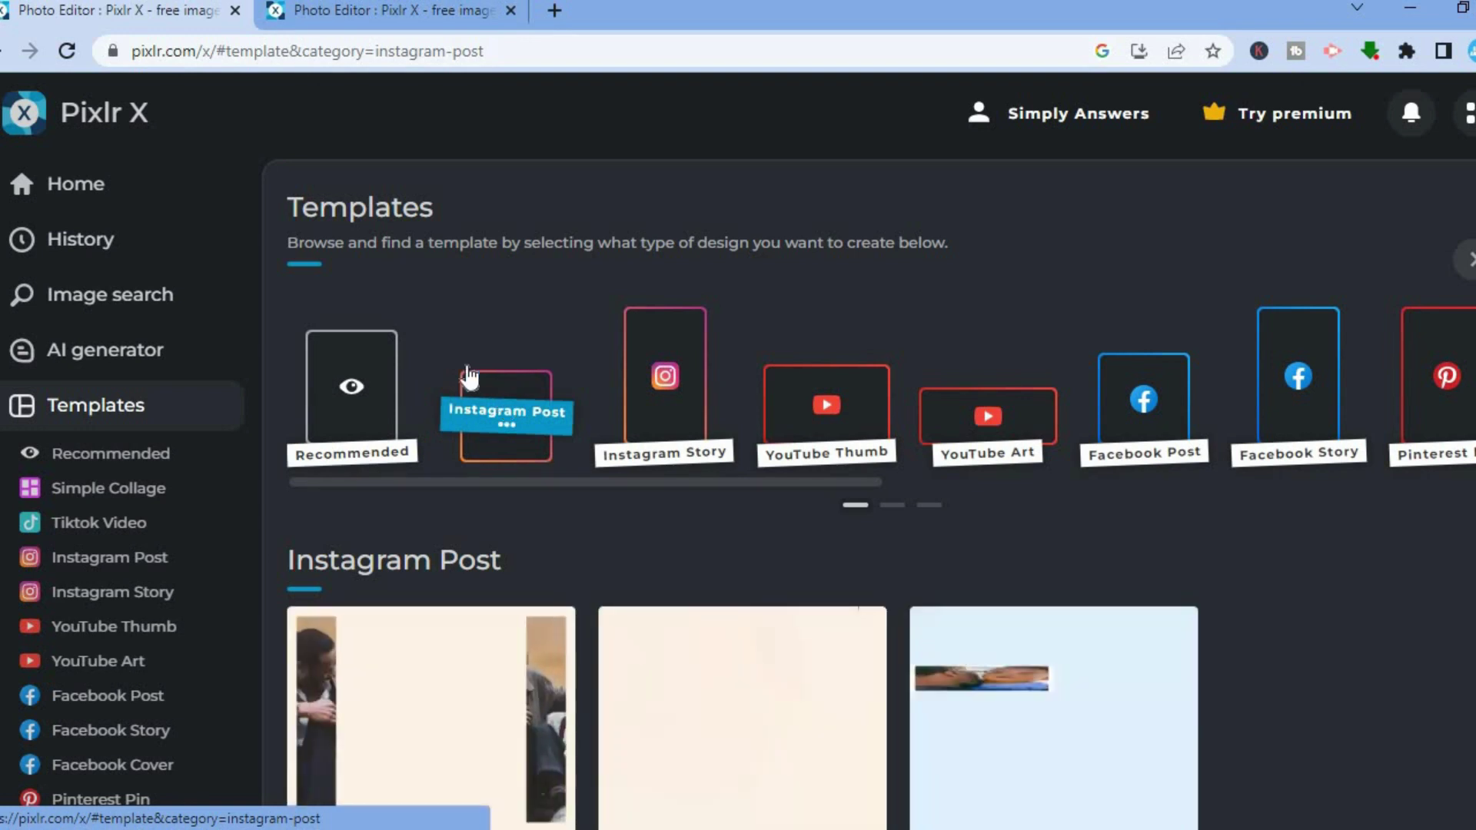
left_click(79, 194)
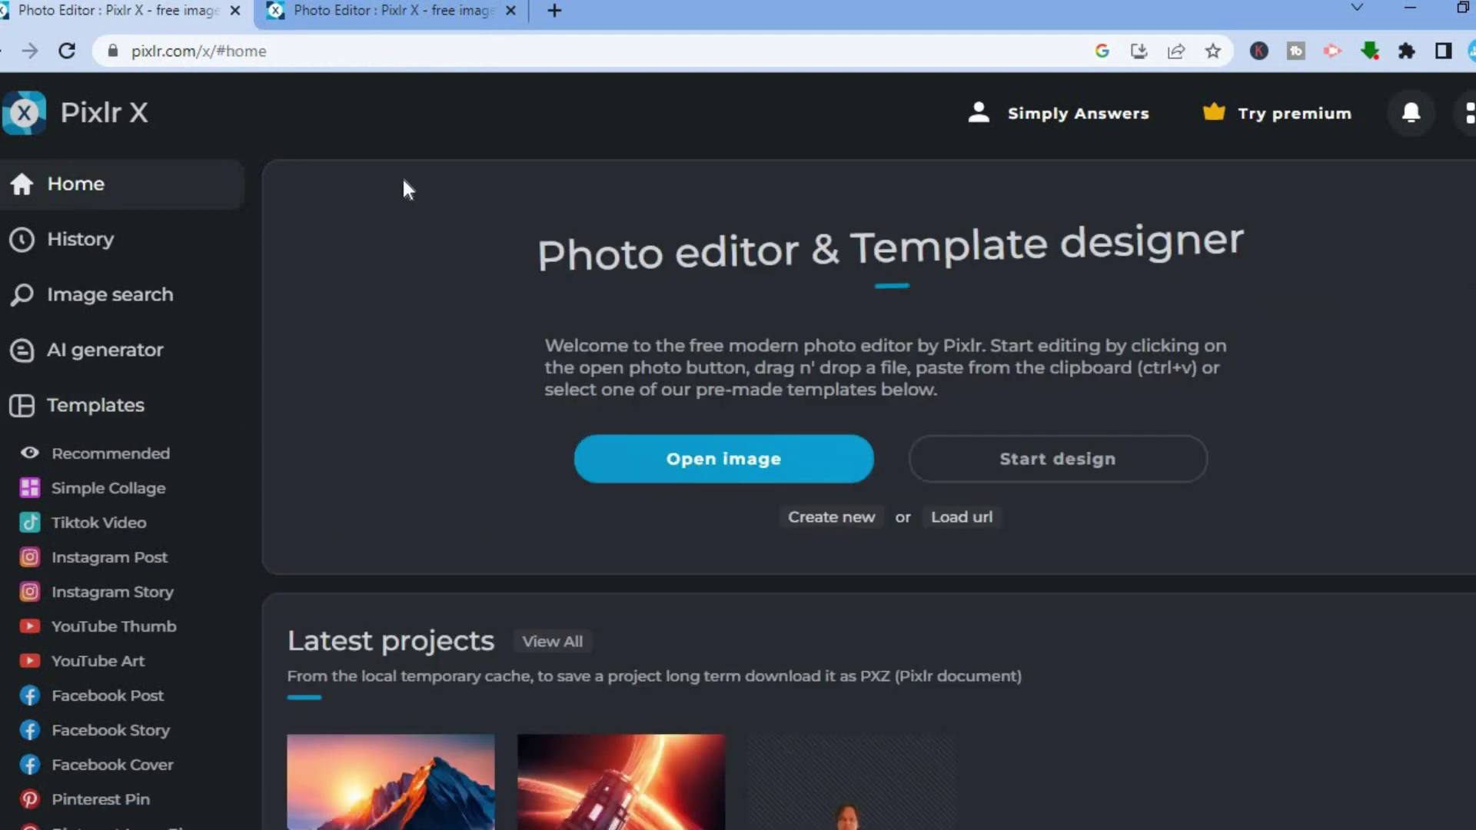
- Create a new blank canvas 1920 px wide and 1080 px high
left_click(813, 521)
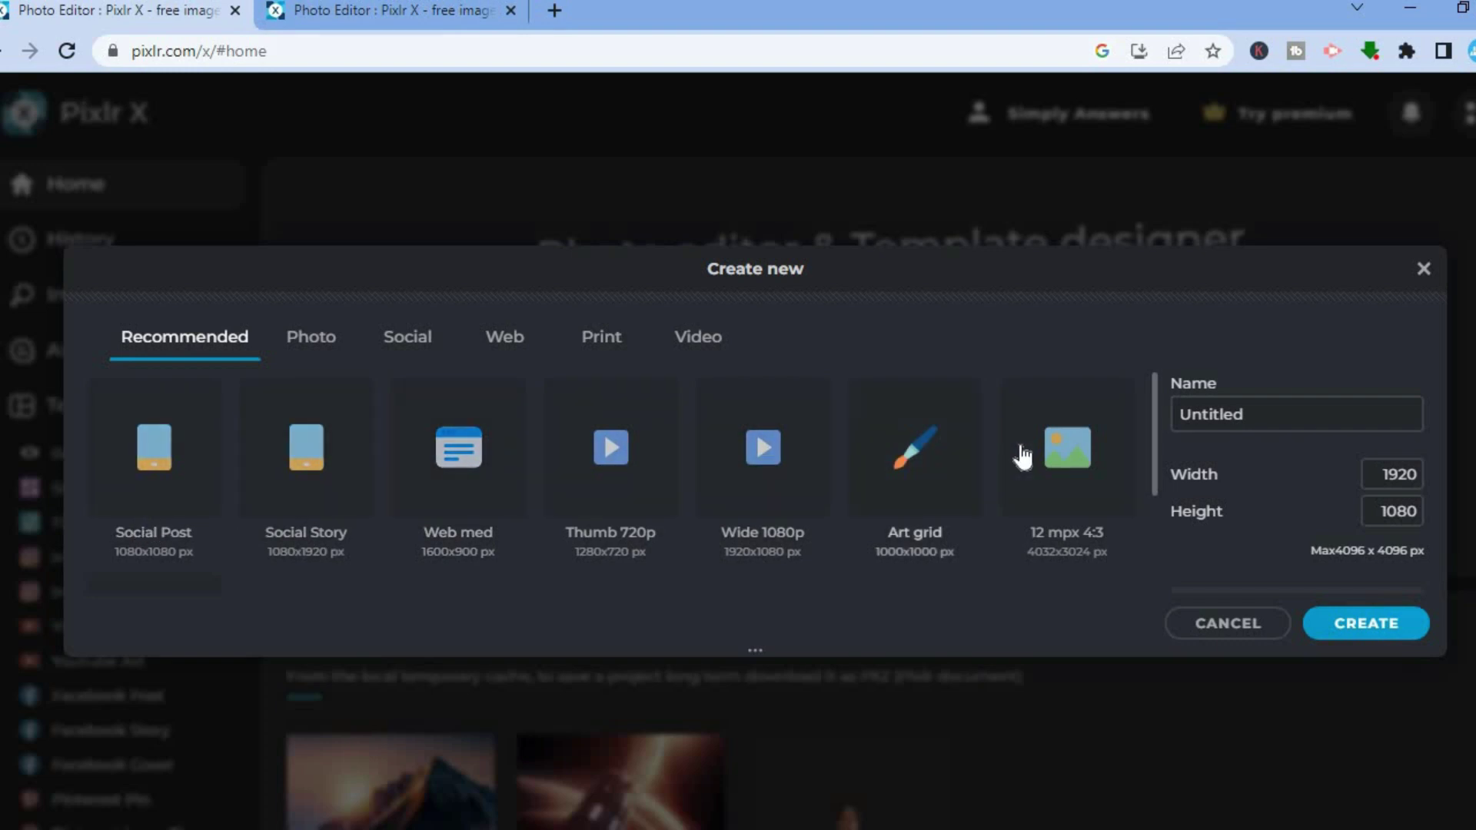
left_click(1399, 474)
left_click(1398, 510)
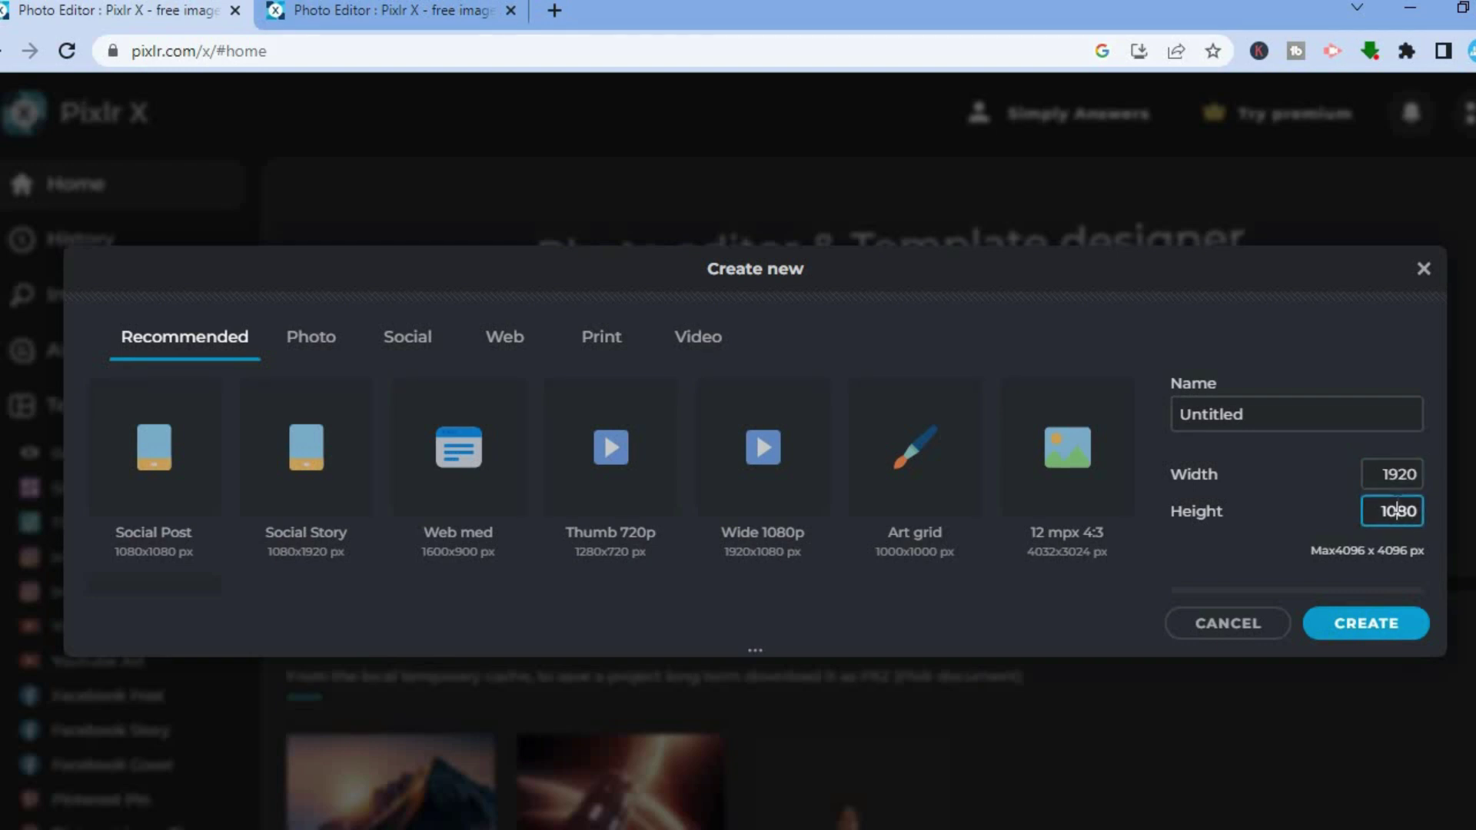
left_click(1359, 625)
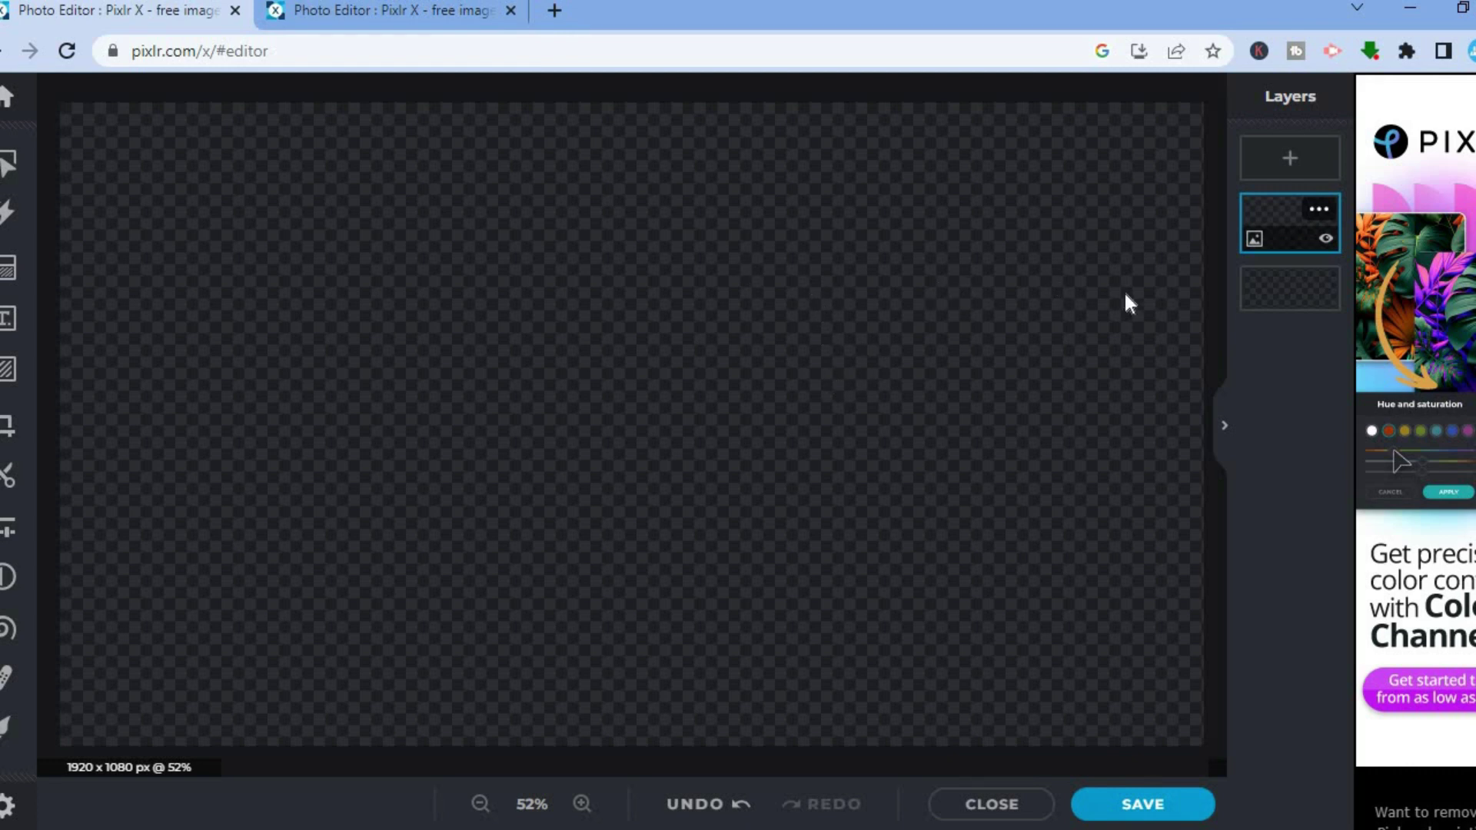
- Add Weight-Loss-1-1200x800 from Downloads to the canvas as an image layer
left_click(1285, 160)
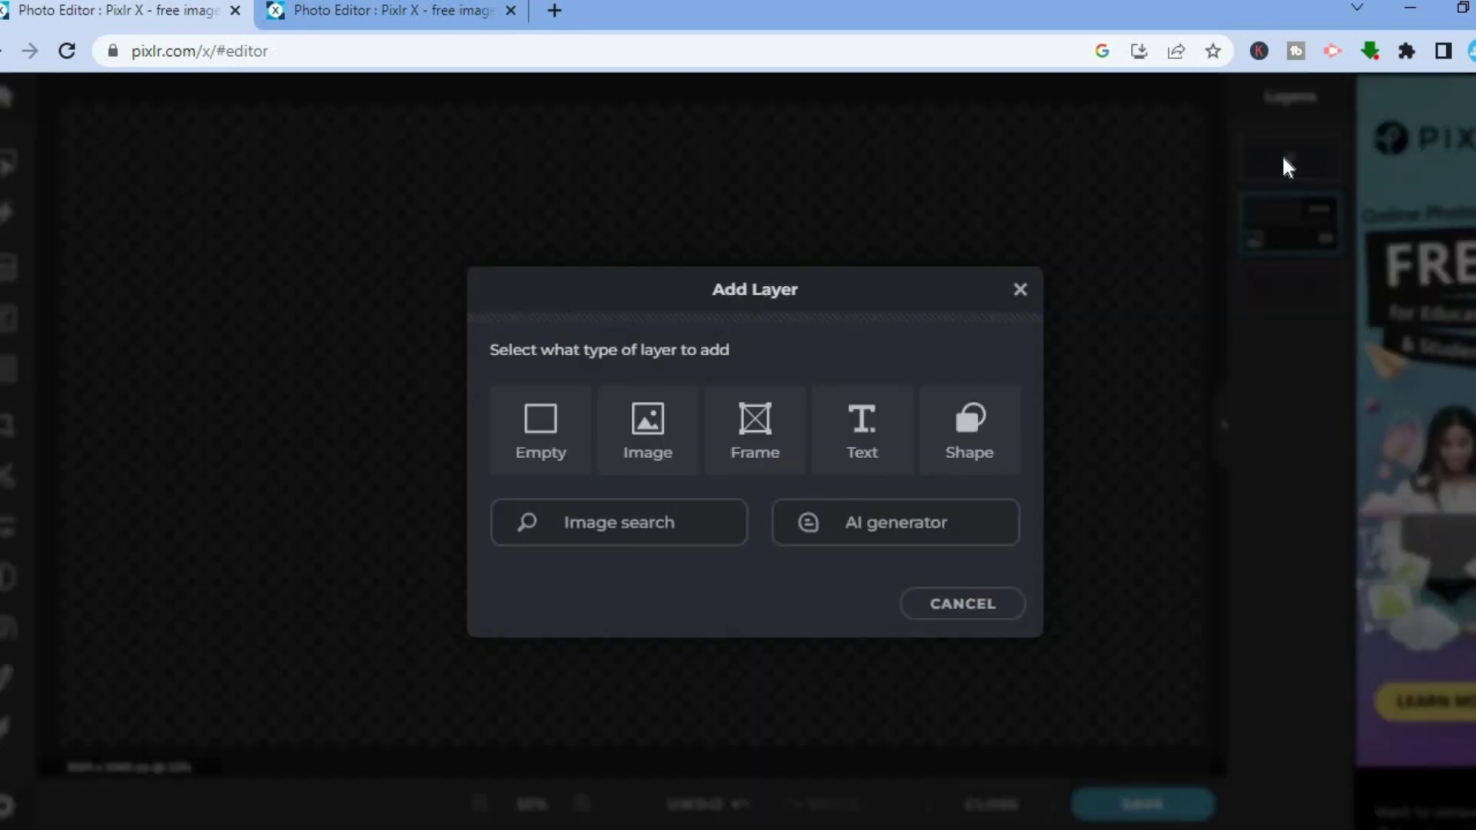
left_click(659, 440)
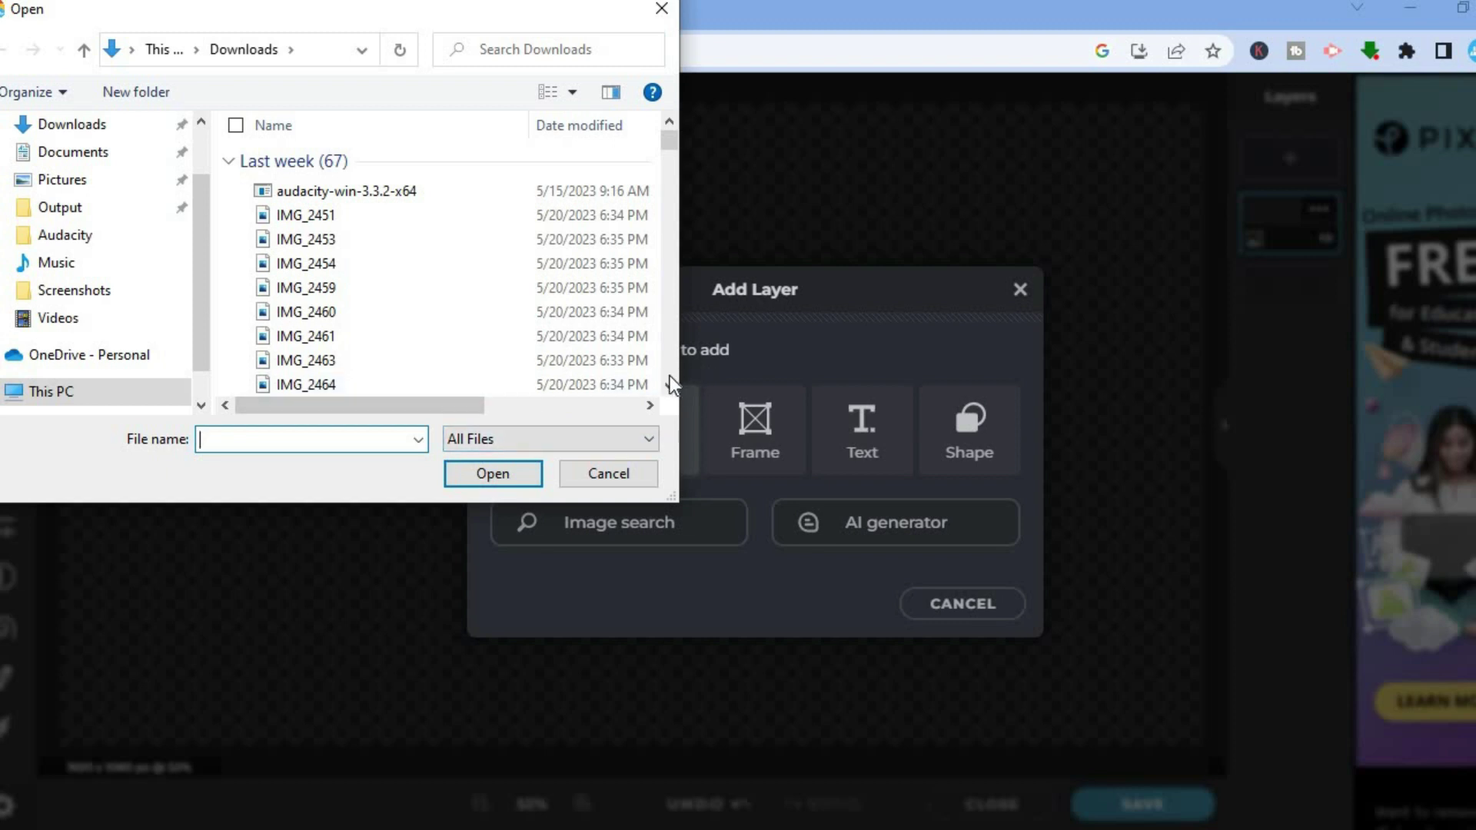
scroll(671, 384, "down", 2)
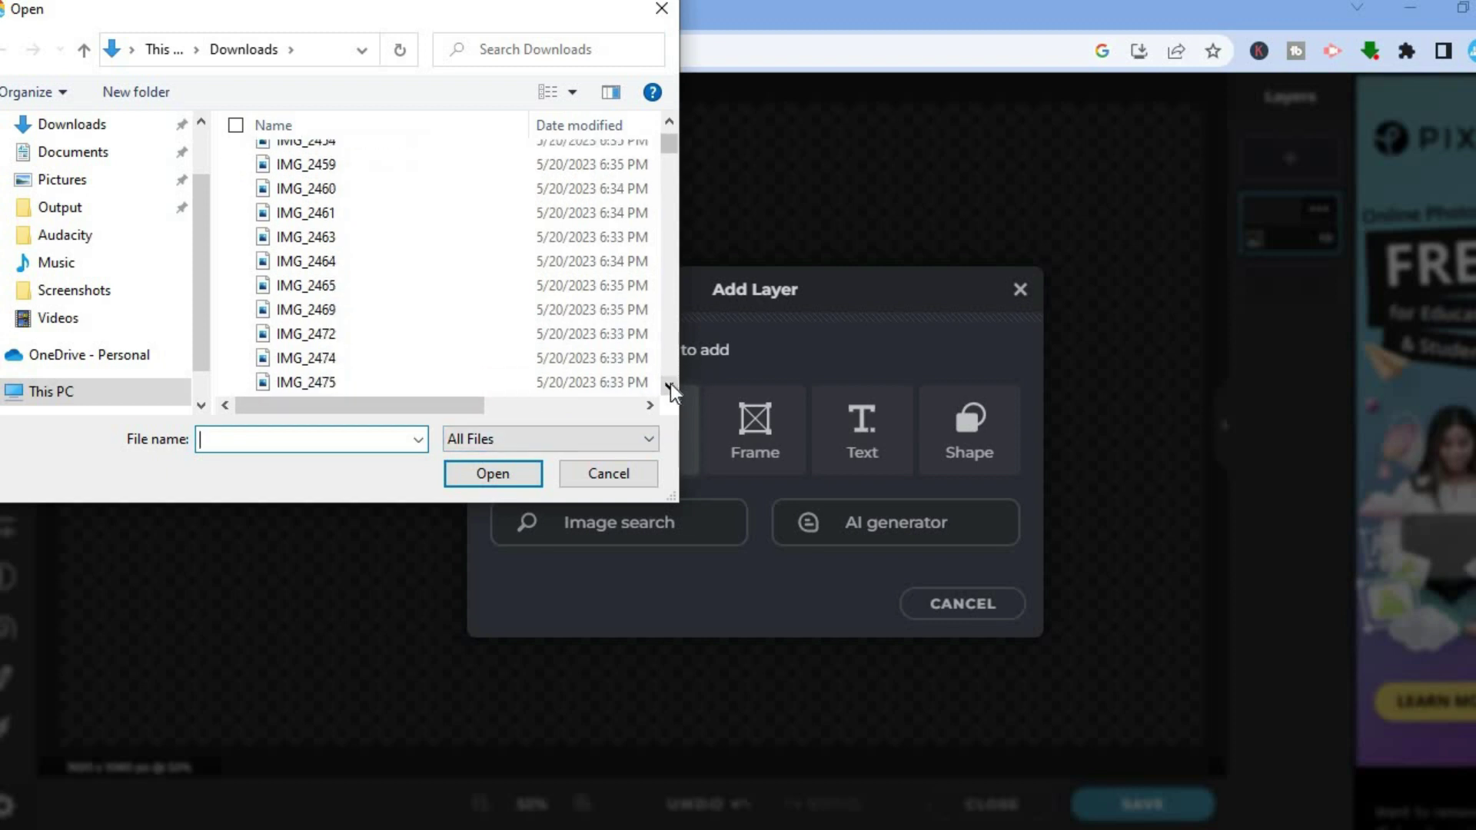
scroll(670, 384, "down", 2)
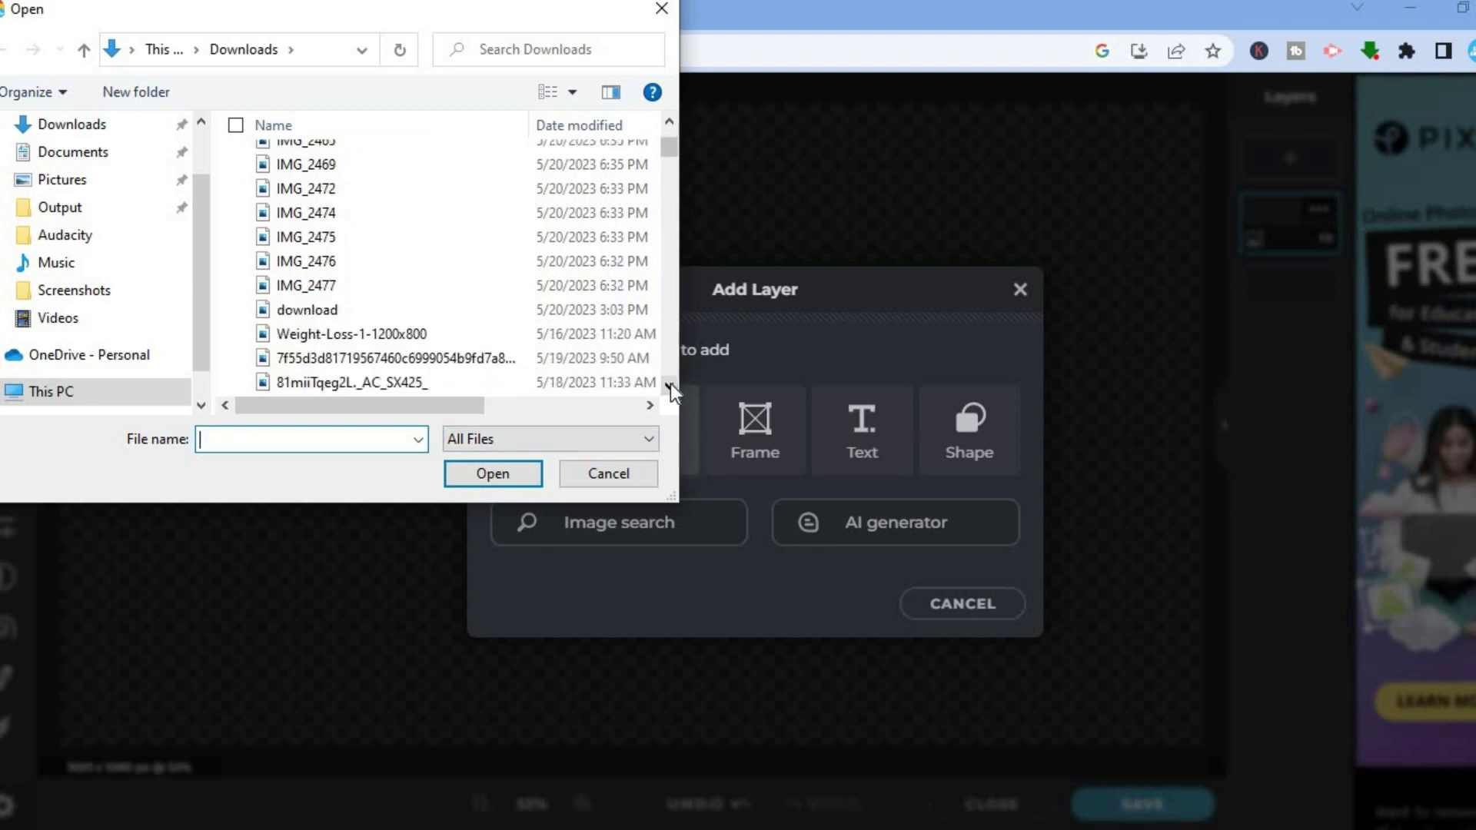
left_click(474, 333)
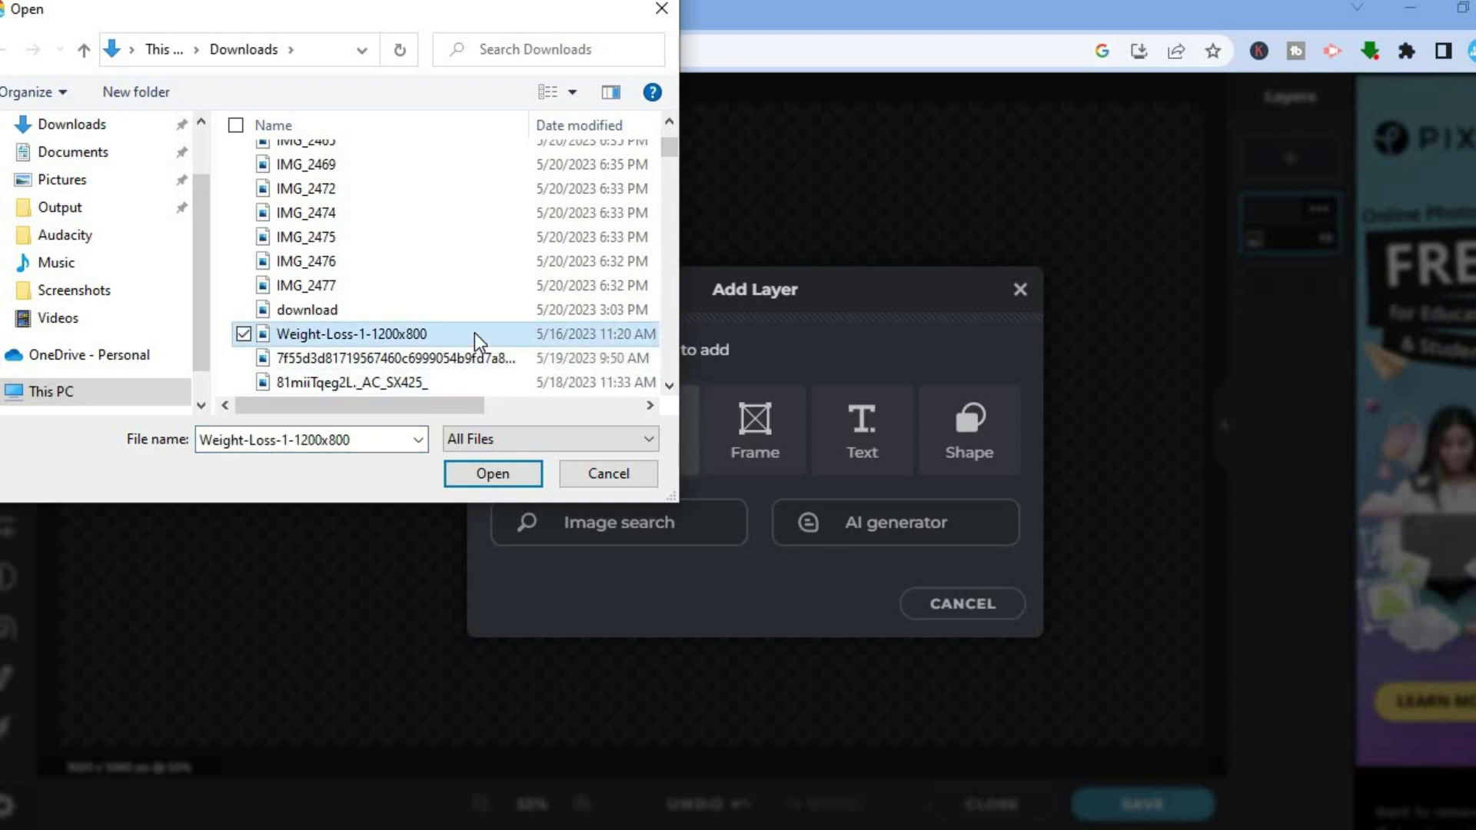
left_click(510, 473)
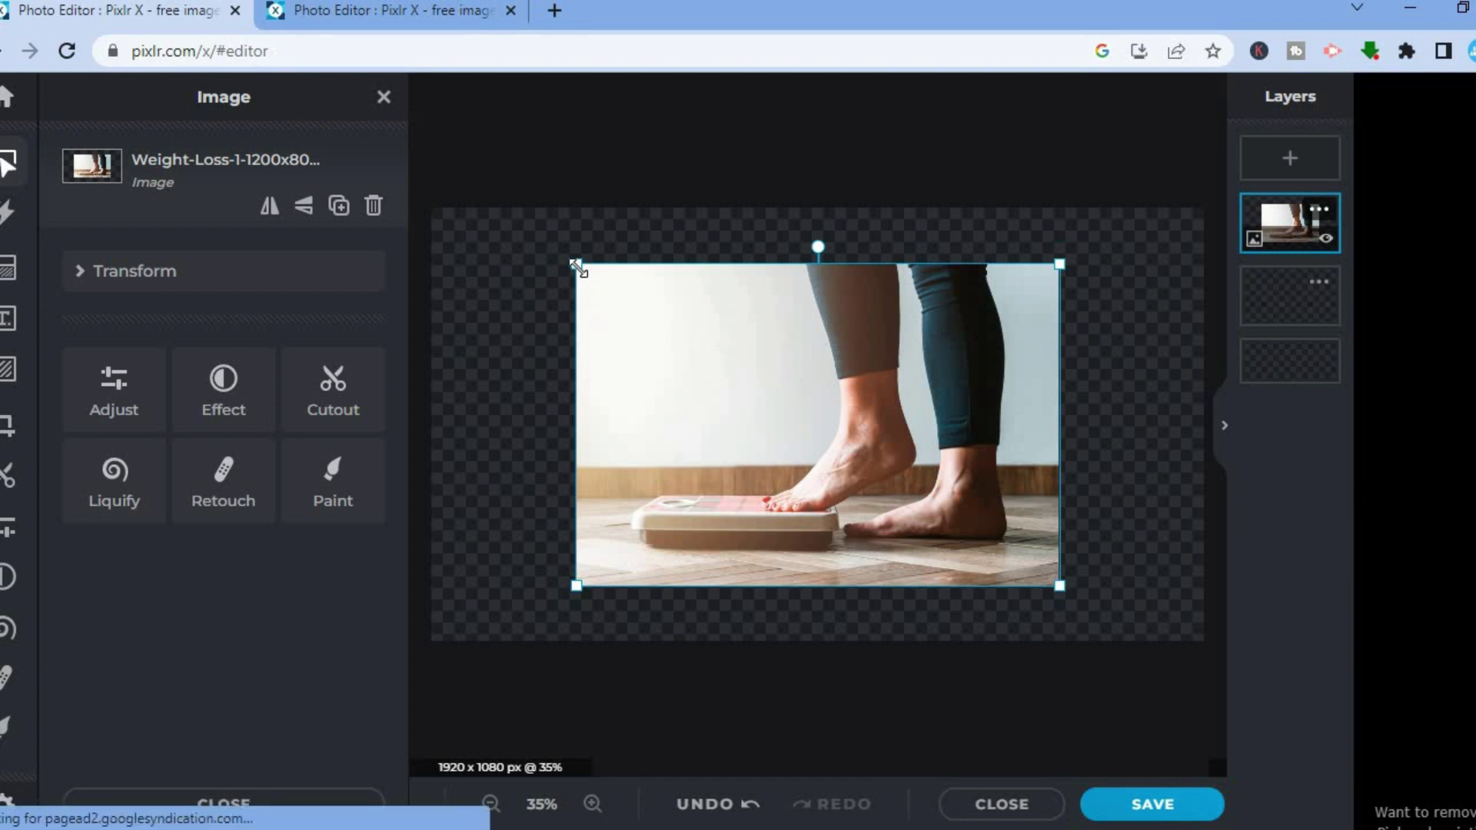
- Stretch the photo's top-left and bottom-right corners outward until it covers the entire 1920 × 1080 canvas
left_click_drag(578, 268, 452, 240)
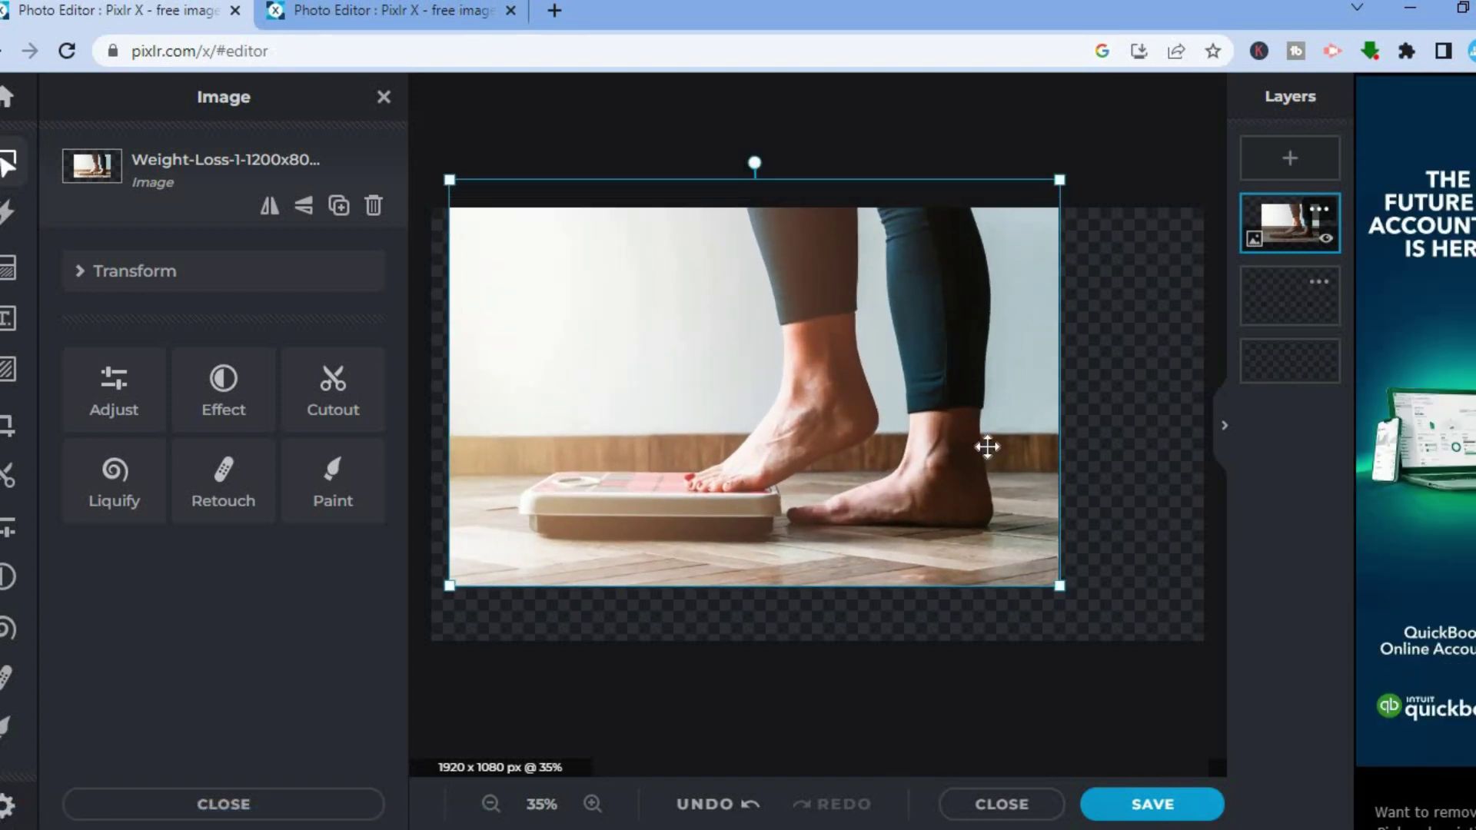
left_click_drag(1062, 584, 1228, 652)
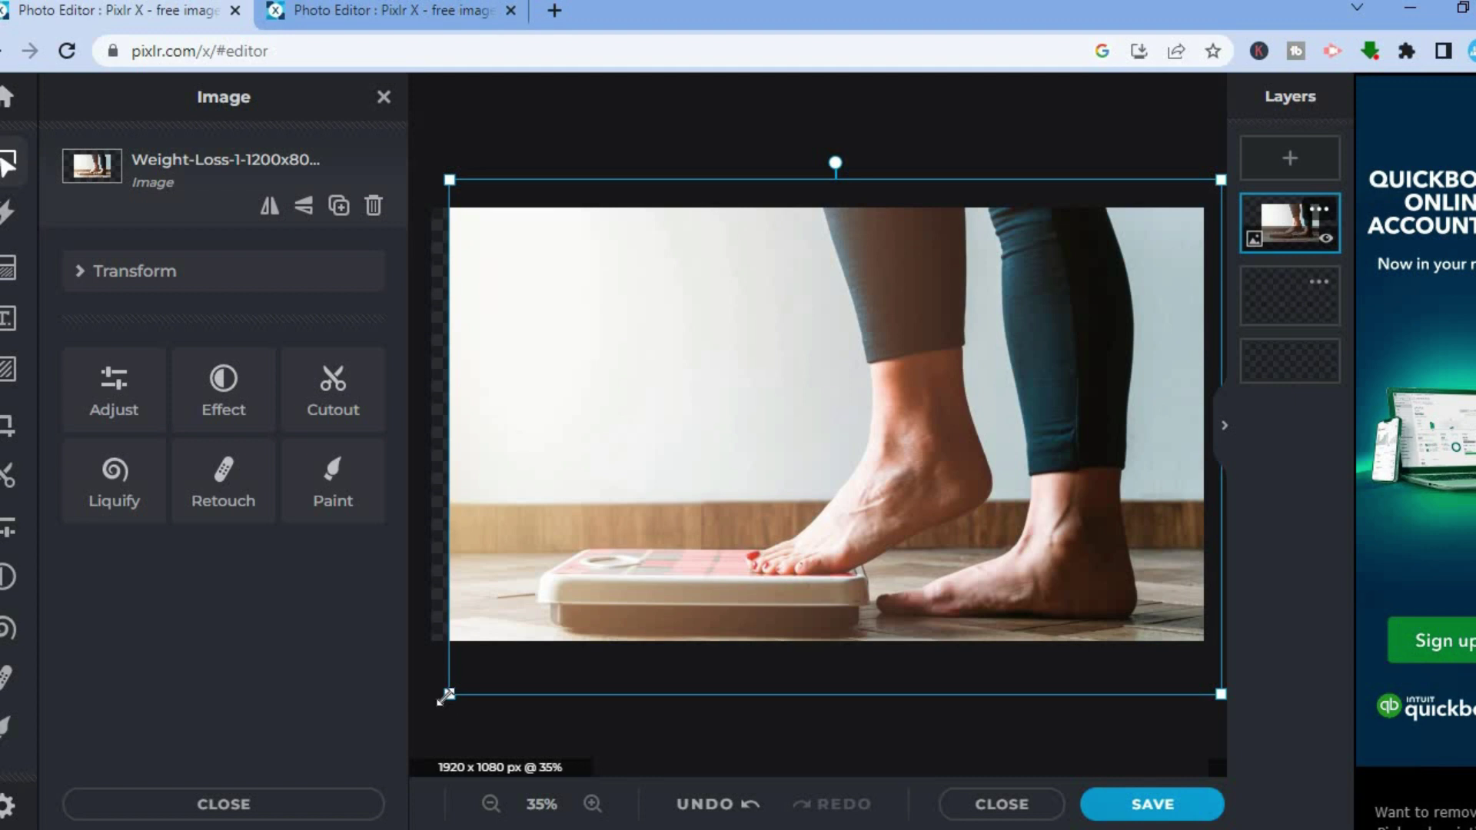
left_click_drag(423, 692, 423, 694)
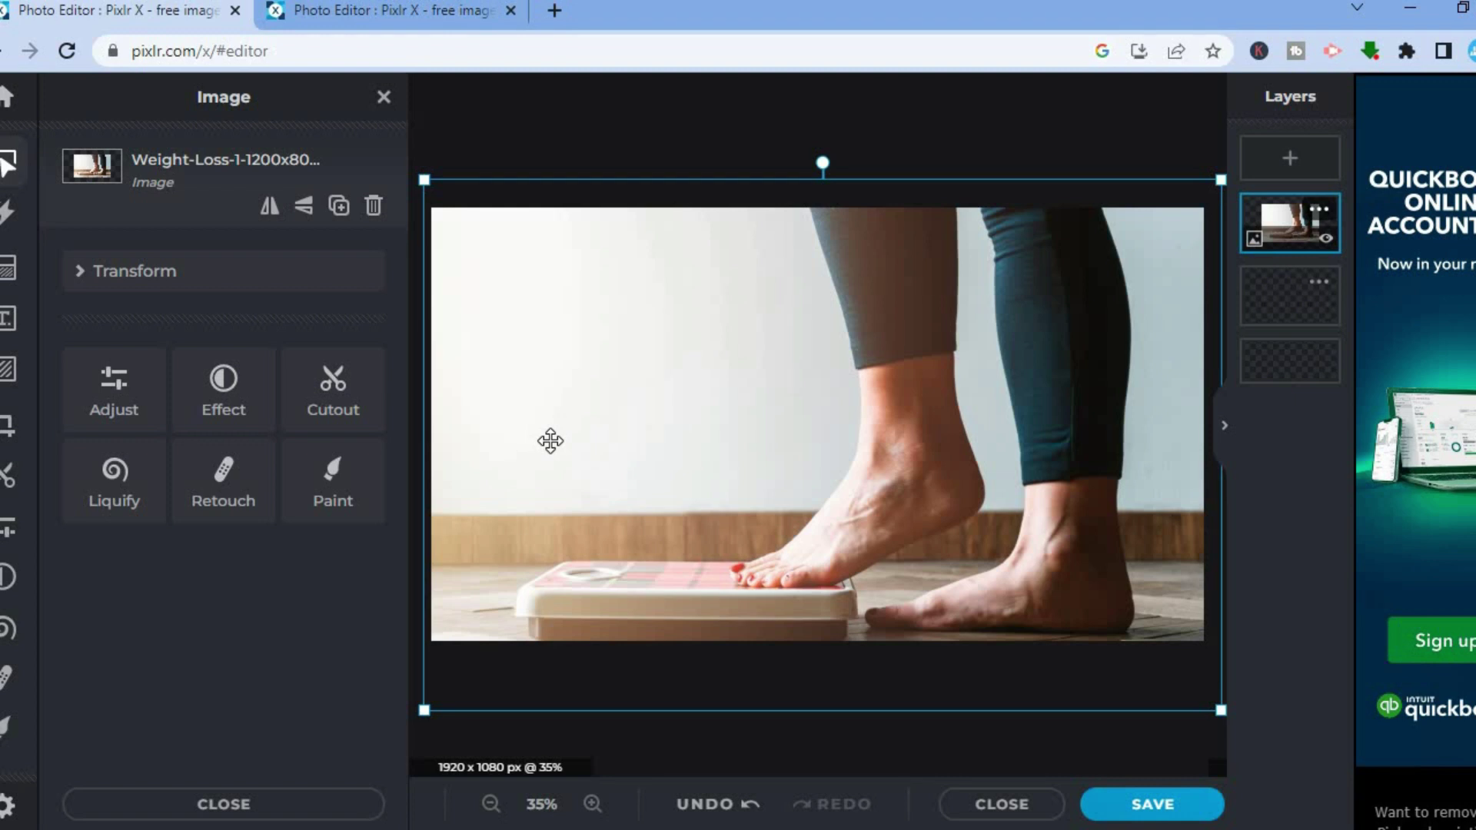
- Apply the Alex preset from the Friends preset collection to the photo
left_click(224, 392)
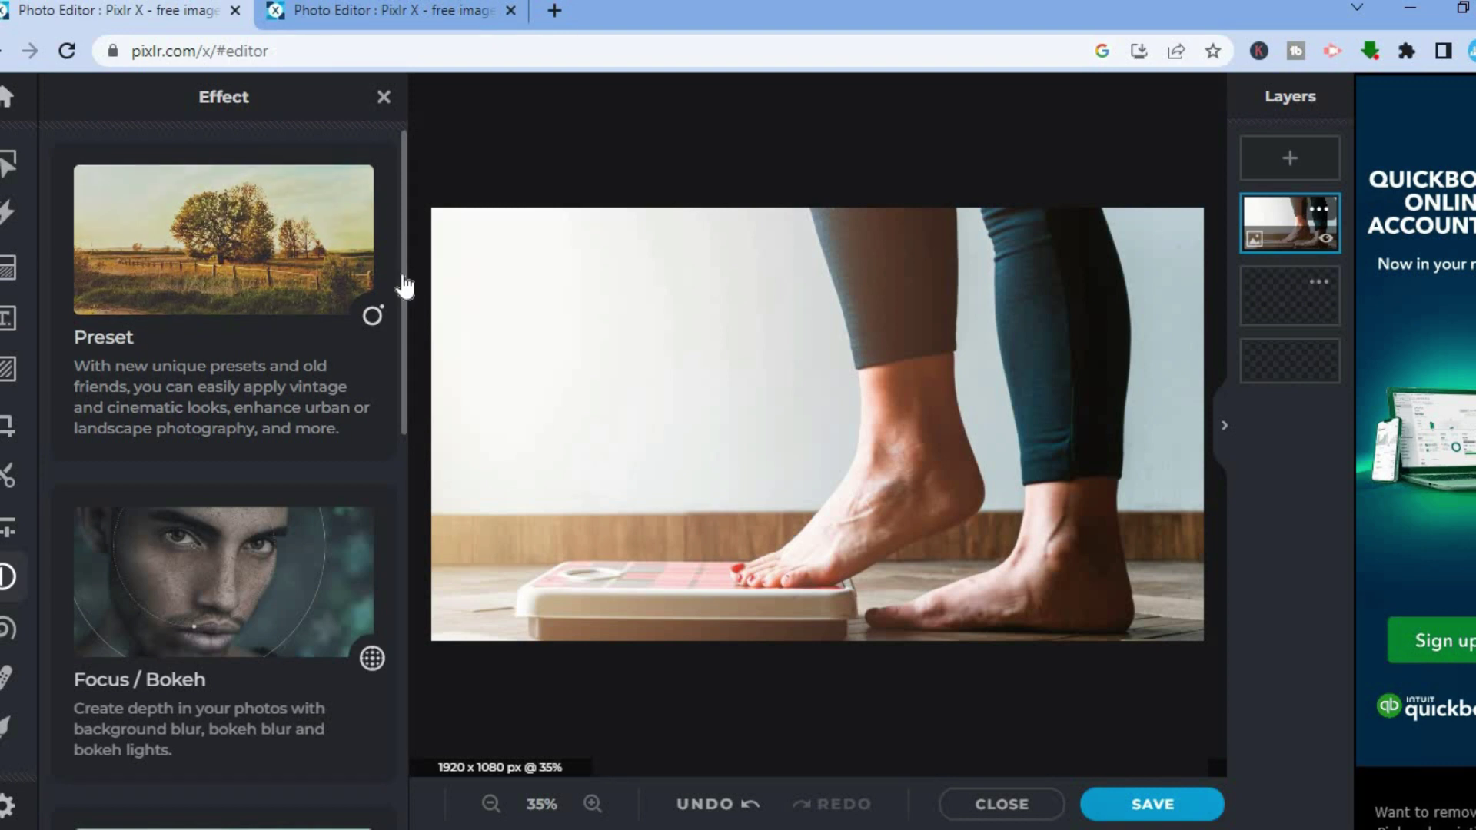
scroll(385, 412, "down", 3)
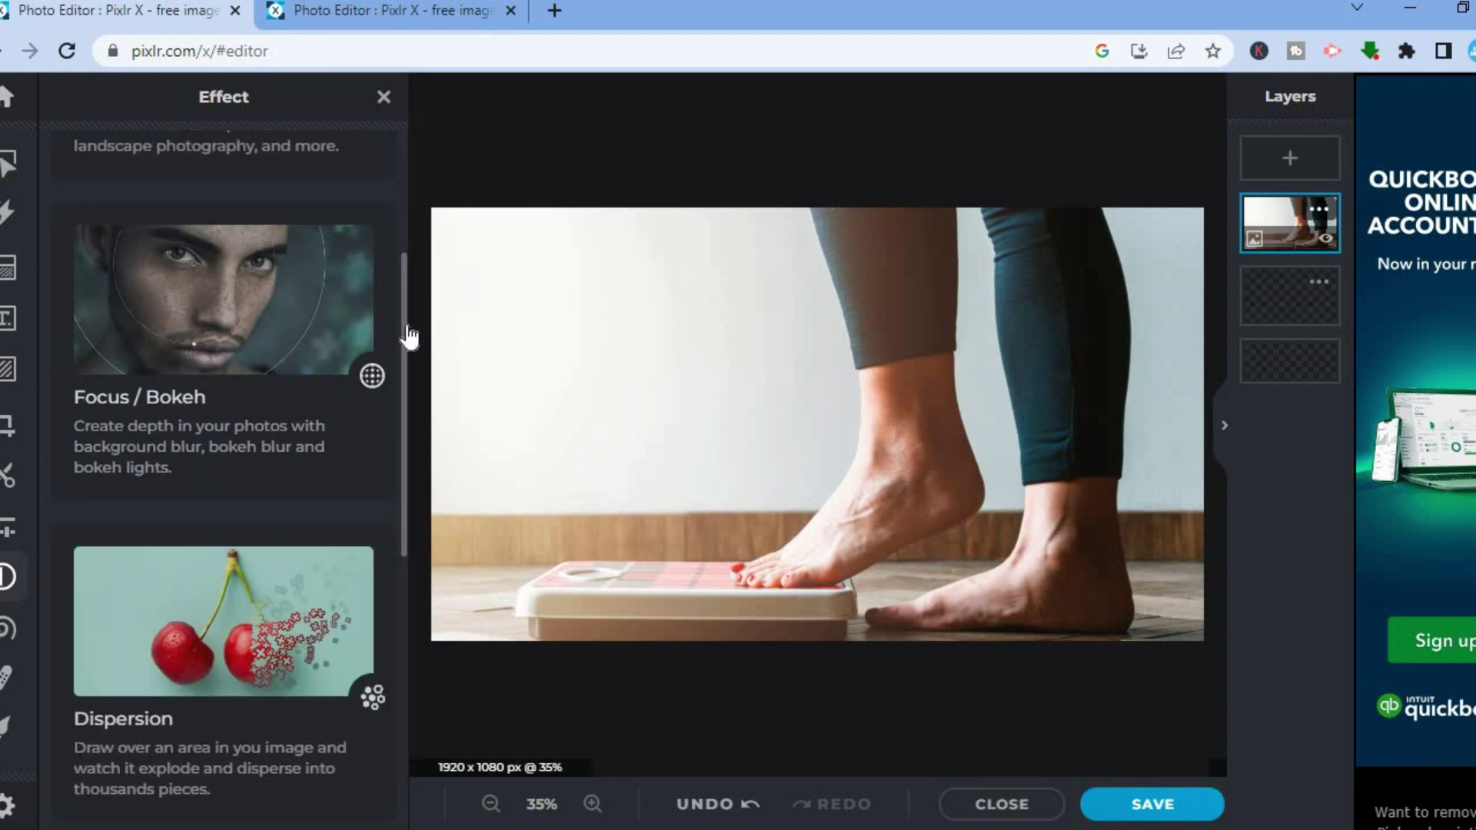
scroll(402, 223, "up", 3)
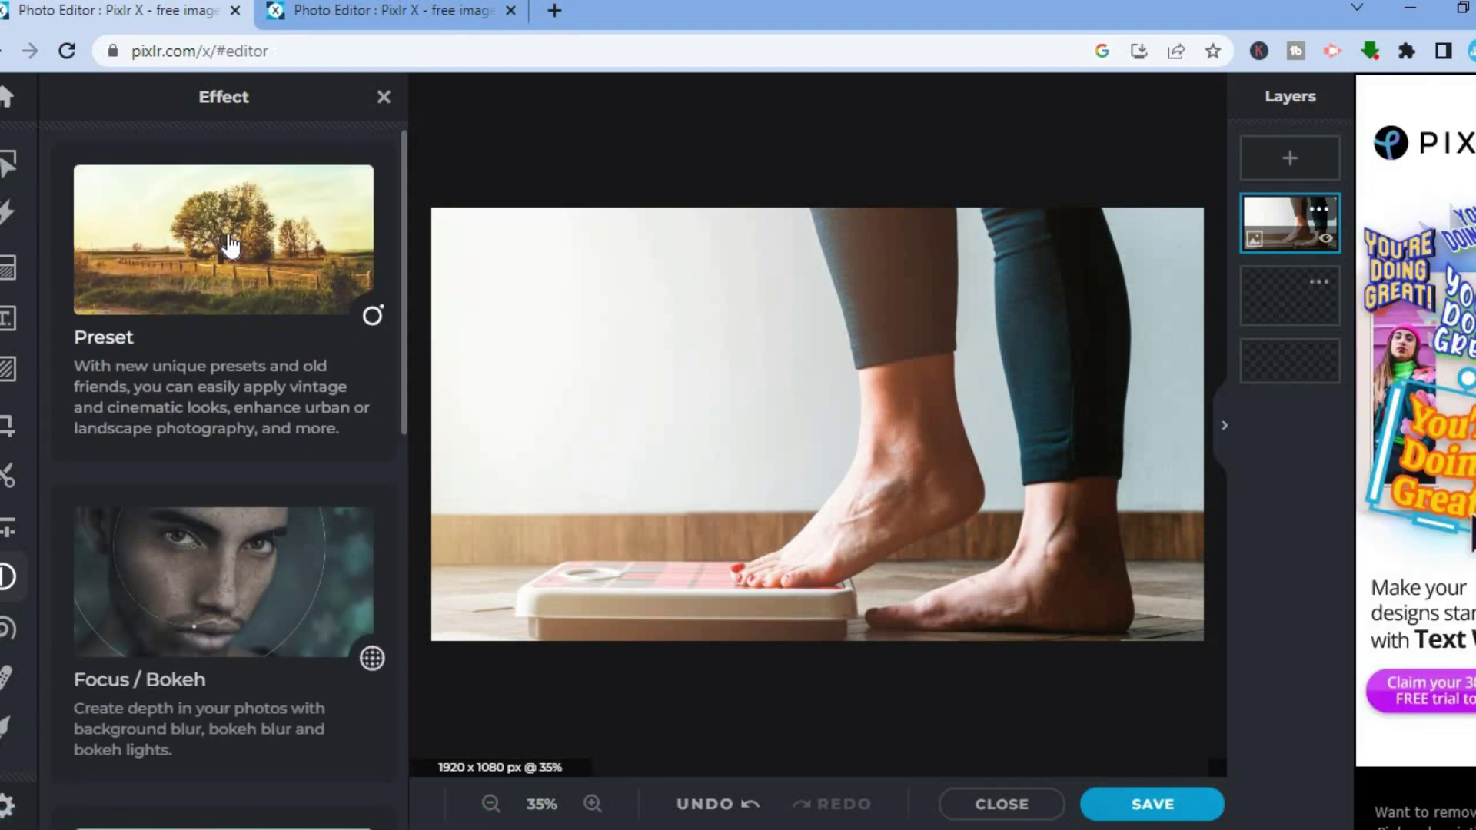
left_click(229, 235)
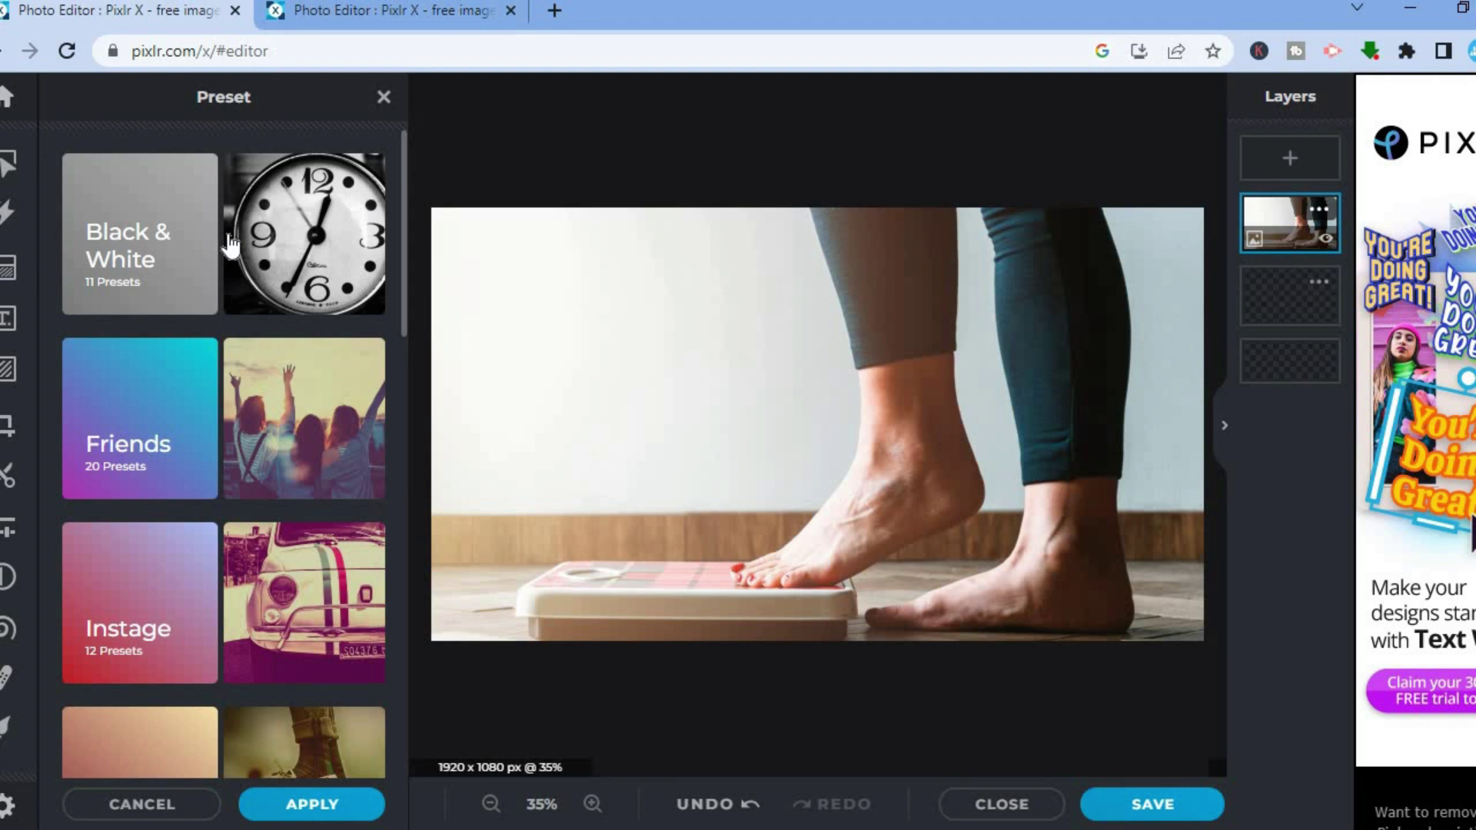
left_click(325, 434)
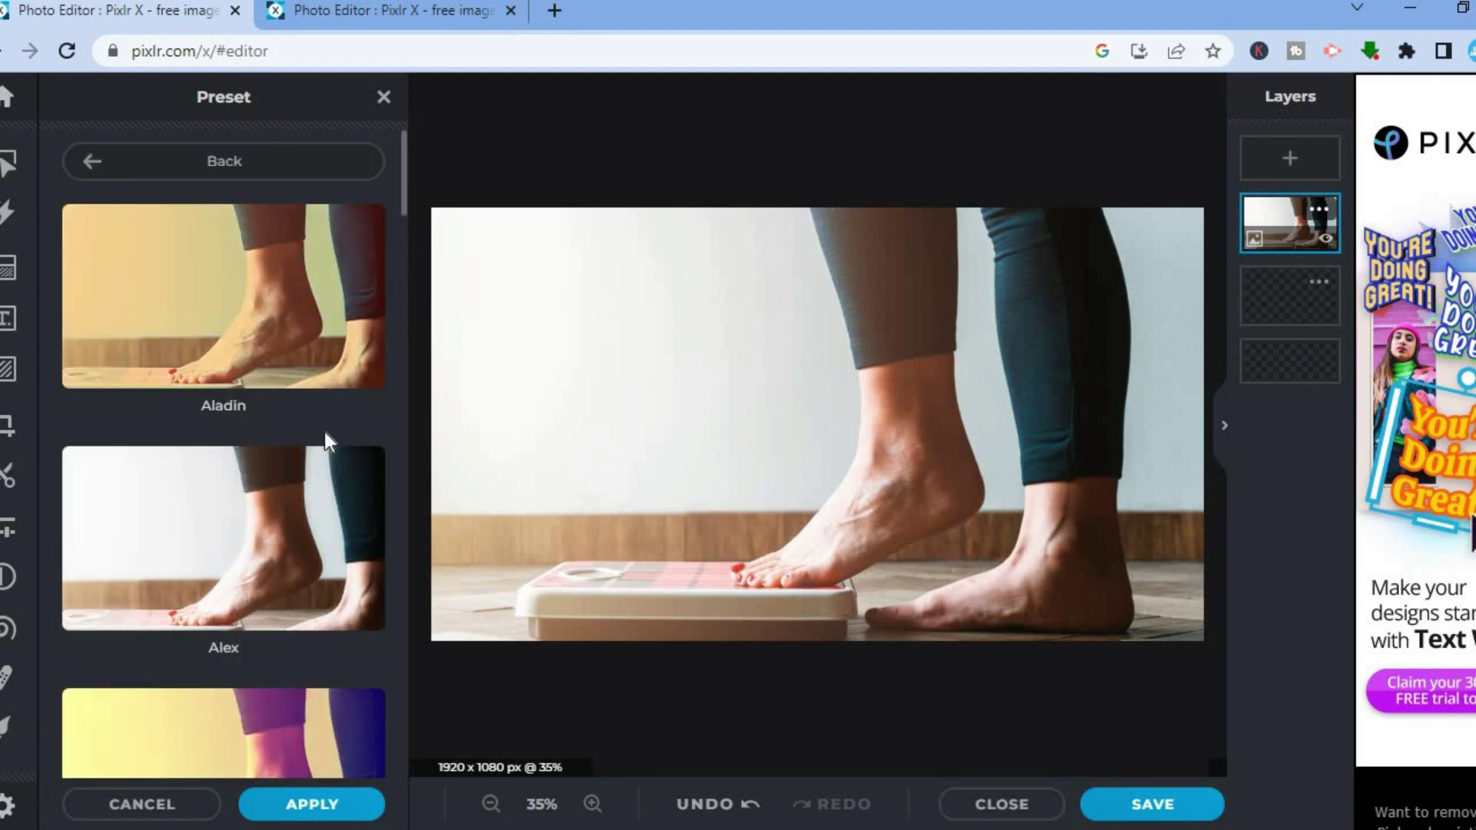
left_click(281, 558)
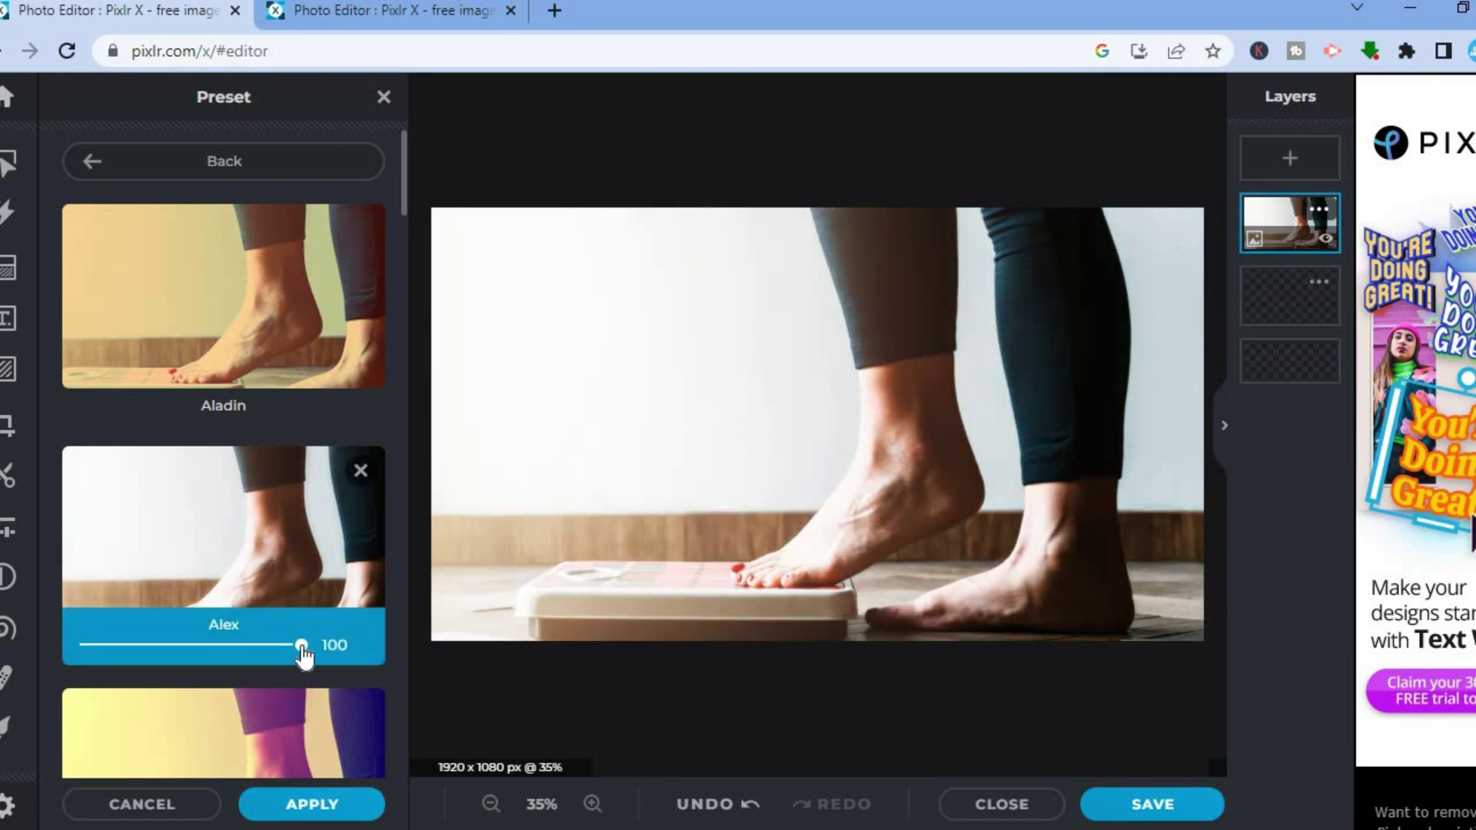
- Try different Alex preset strengths, leaving it at full strength 100
left_click(278, 650)
left_click_drag(278, 652, 282, 652)
left_click_drag(304, 652, 173, 654)
left_click(275, 660)
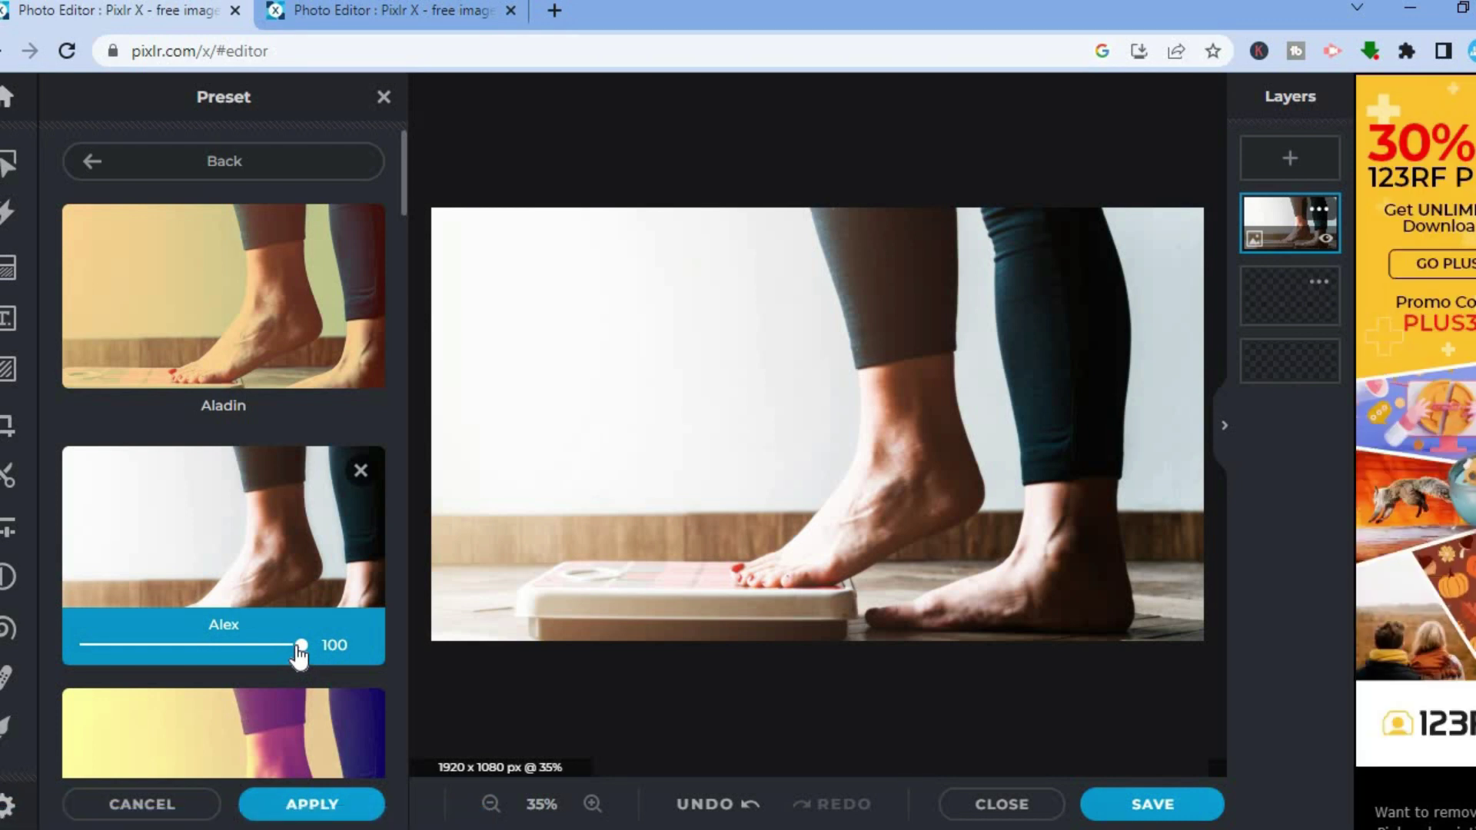
left_click_drag(300, 654, 390, 657)
left_click(118, 164)
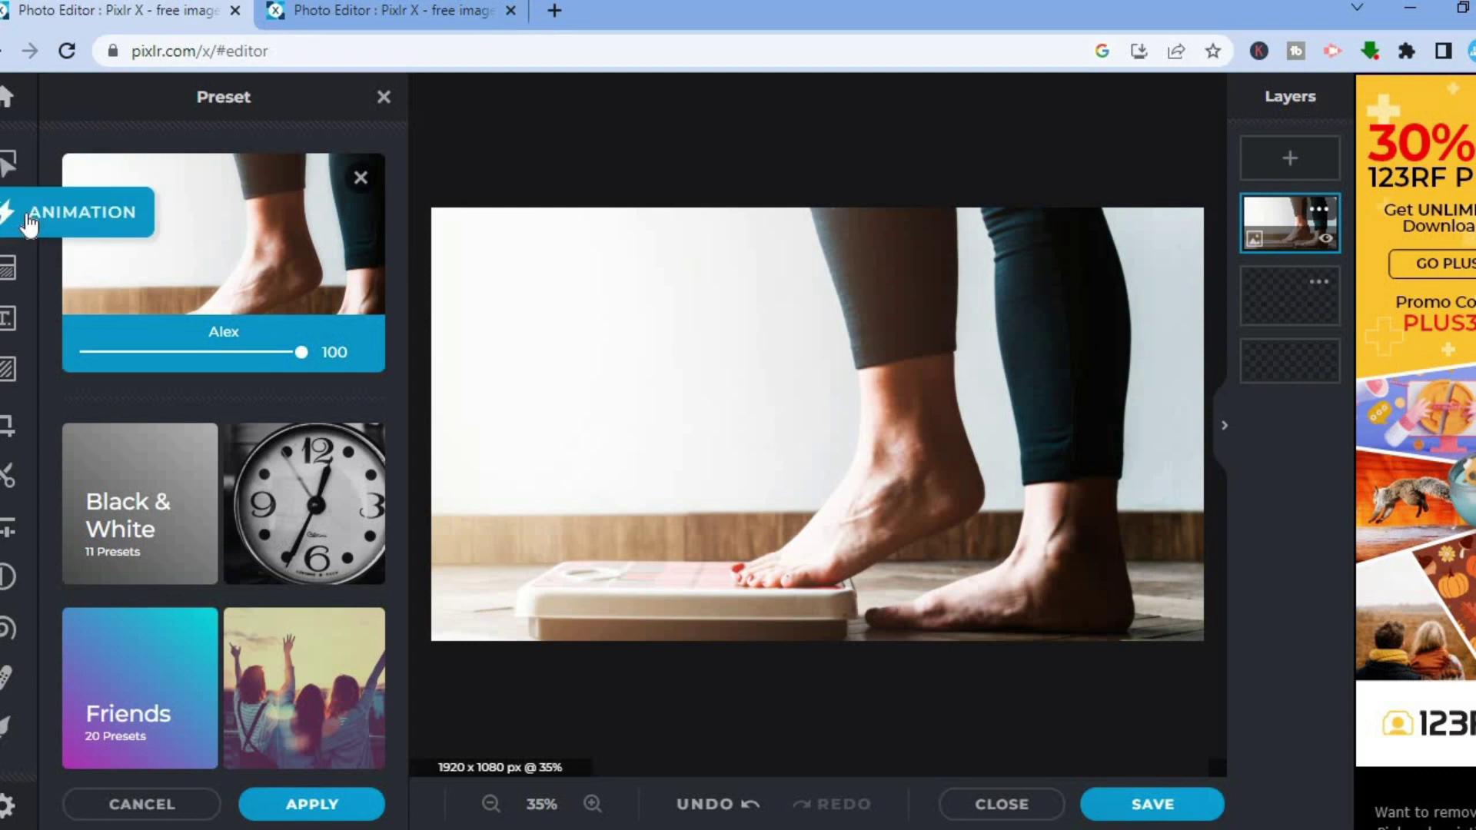
- Check the Layout page background without changing it, then show the ready-made text designs like MAKE TODAY GREAT
left_click(24, 269)
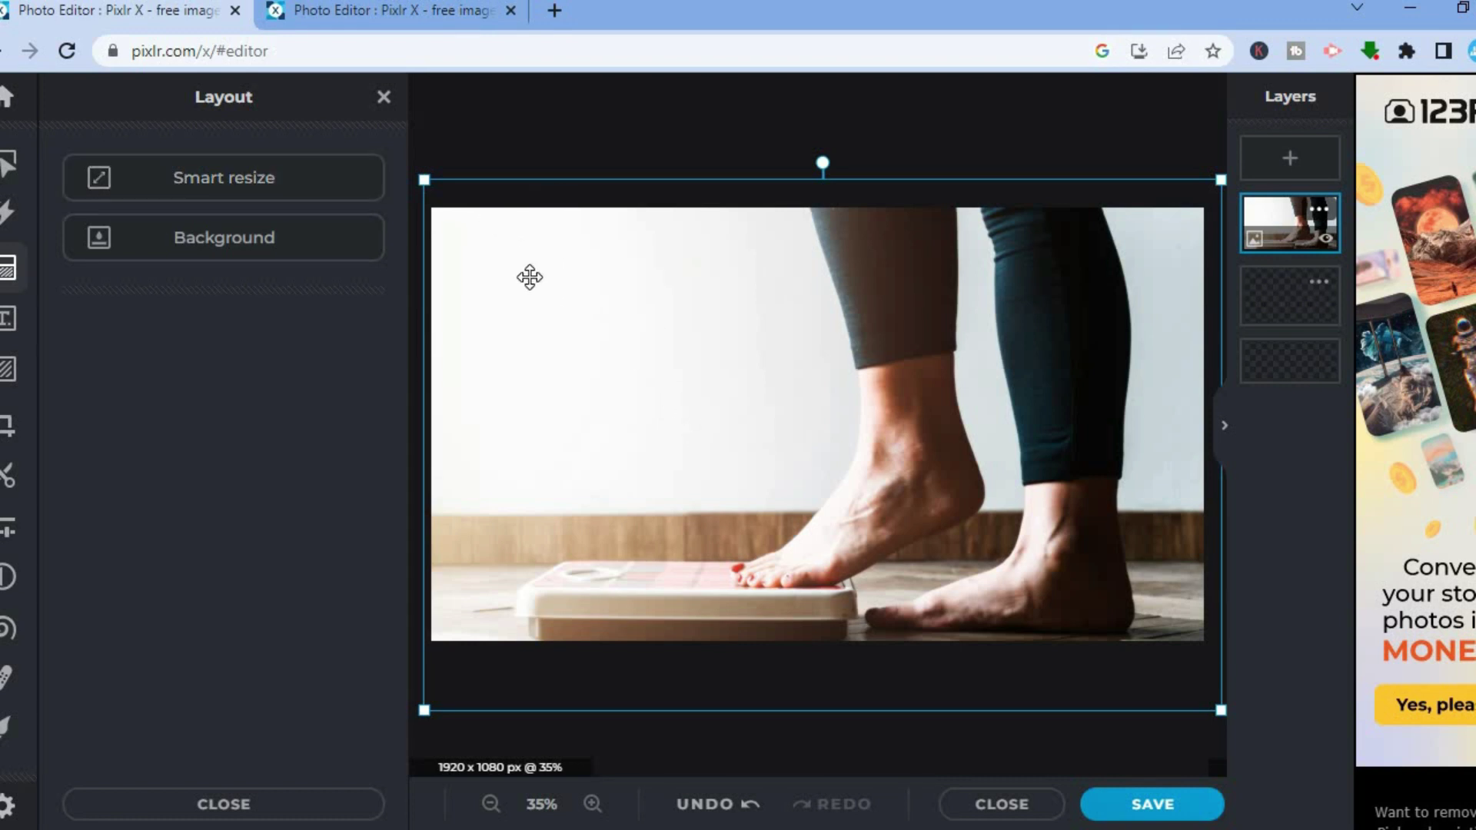
left_click(183, 247)
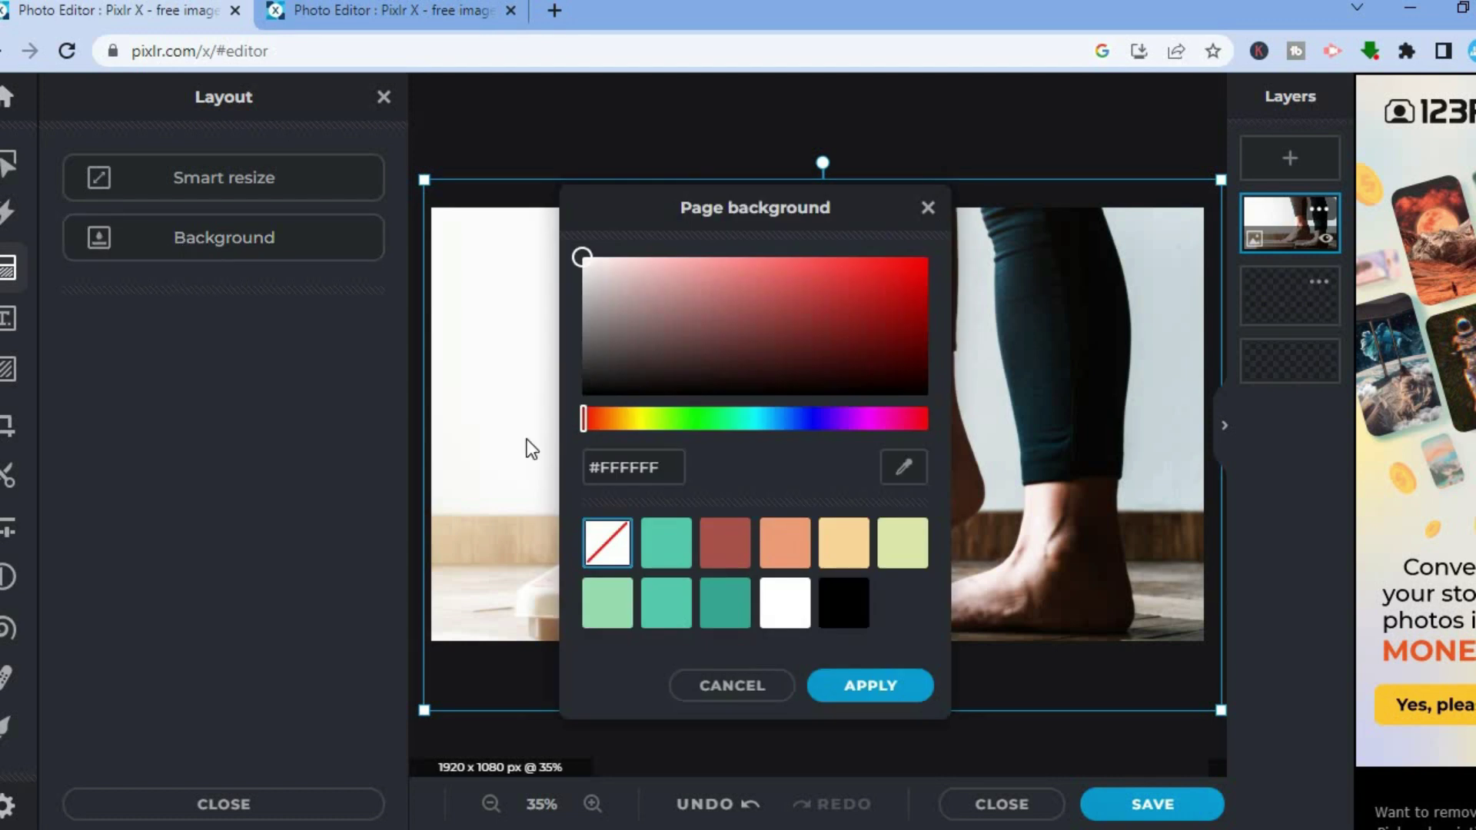
left_click(743, 690)
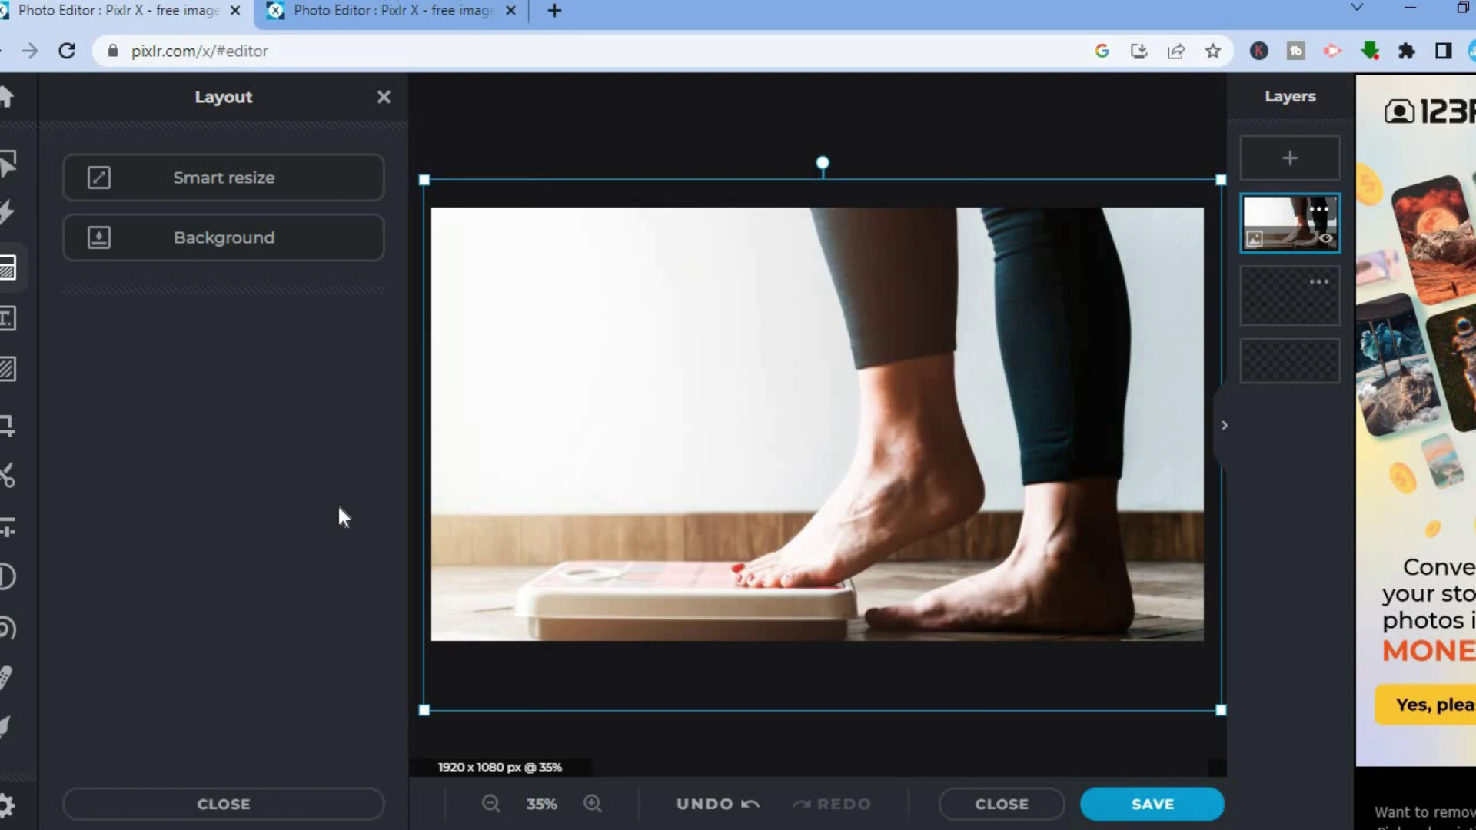
left_click(11, 319)
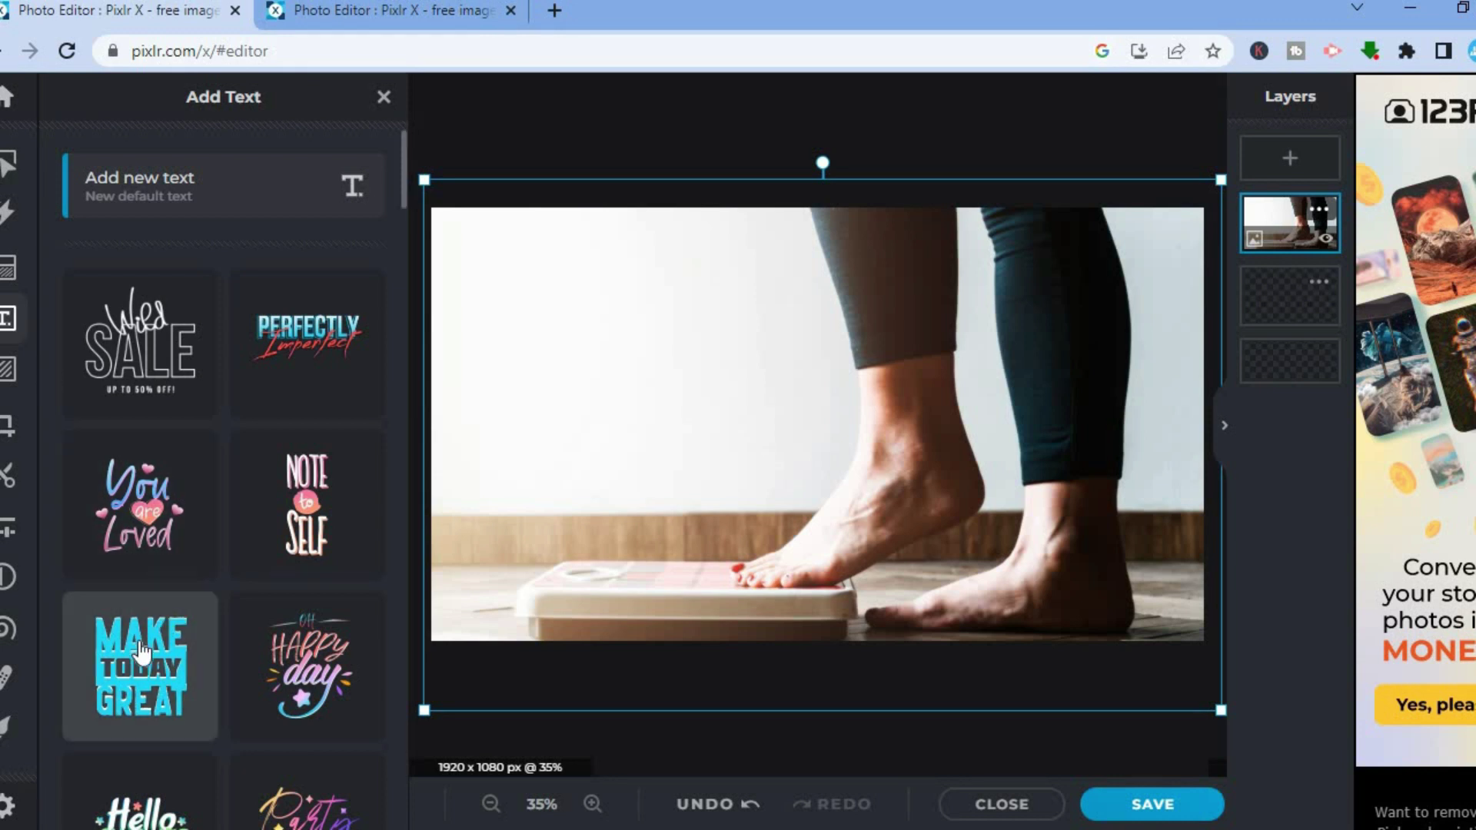
- Insert the cyan MAKE TODAY GREAT text design, enlarge it slightly and move it to the photo's lower left
left_click(141, 652)
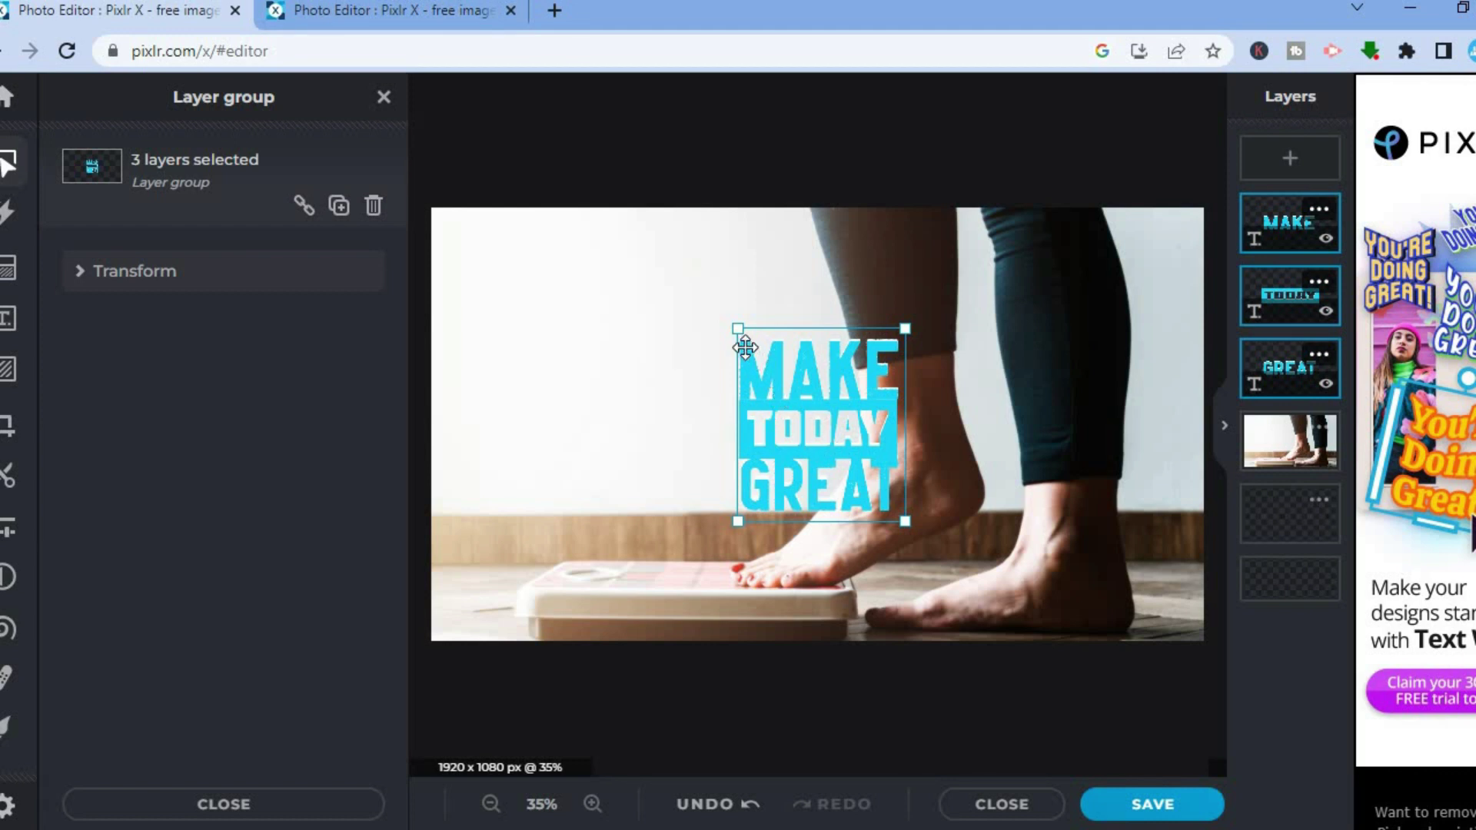
left_click_drag(736, 331, 720, 330)
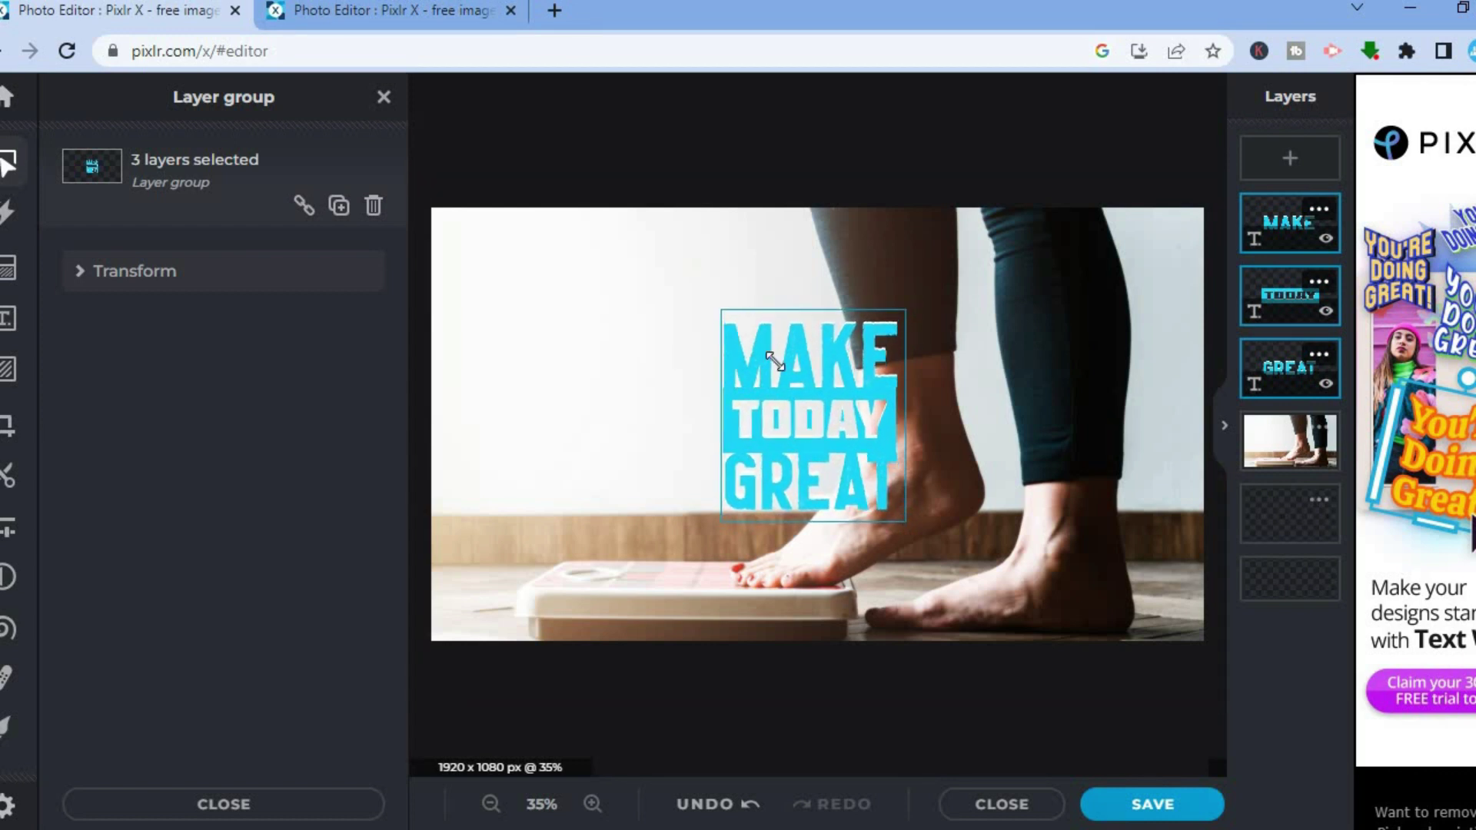
left_click_drag(820, 419, 635, 494)
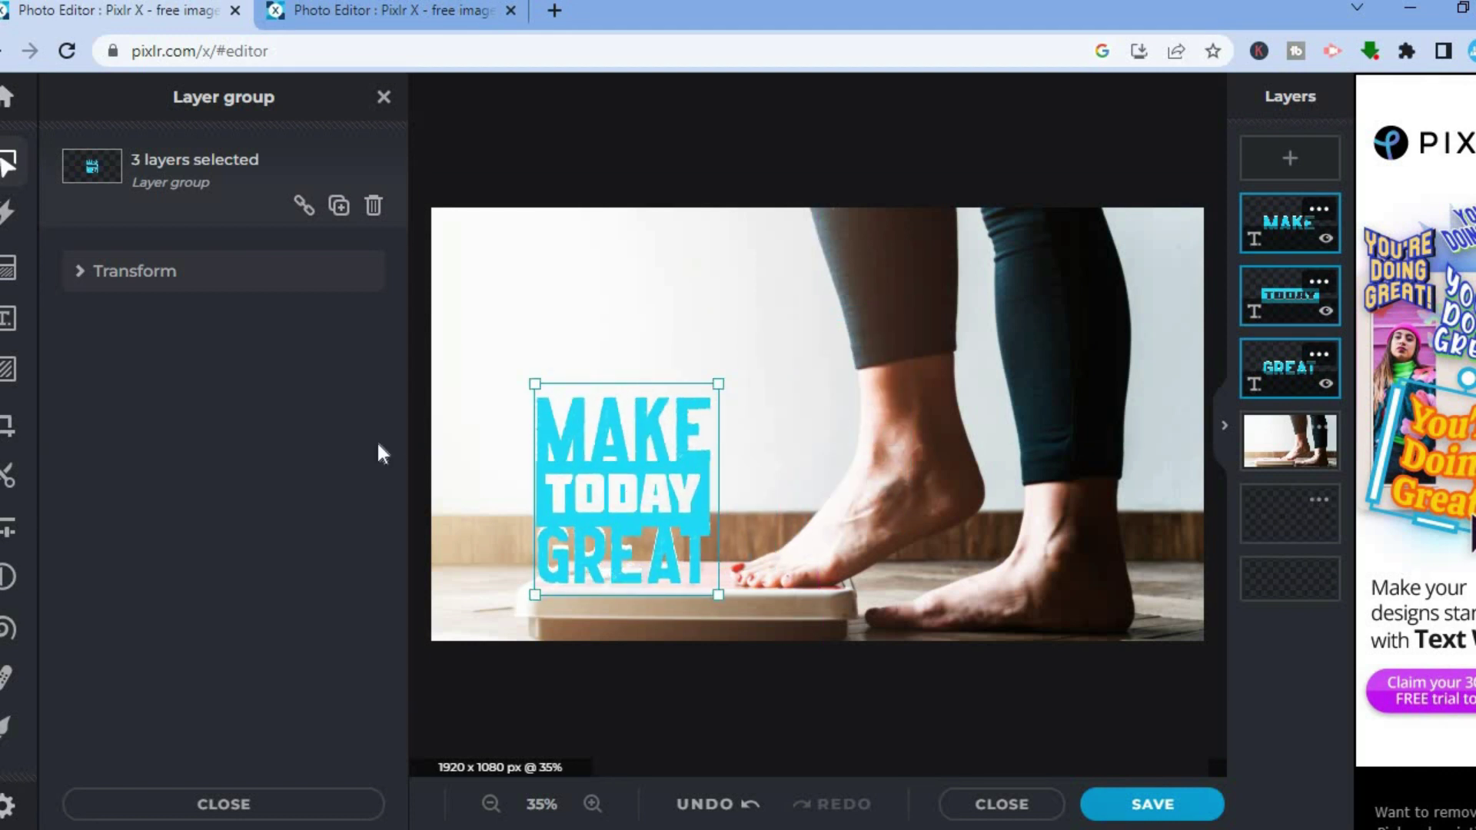
- Browse the sticker library, then show the Crop & Rotate settings listing width 1920 and height 1080
left_click(9, 370)
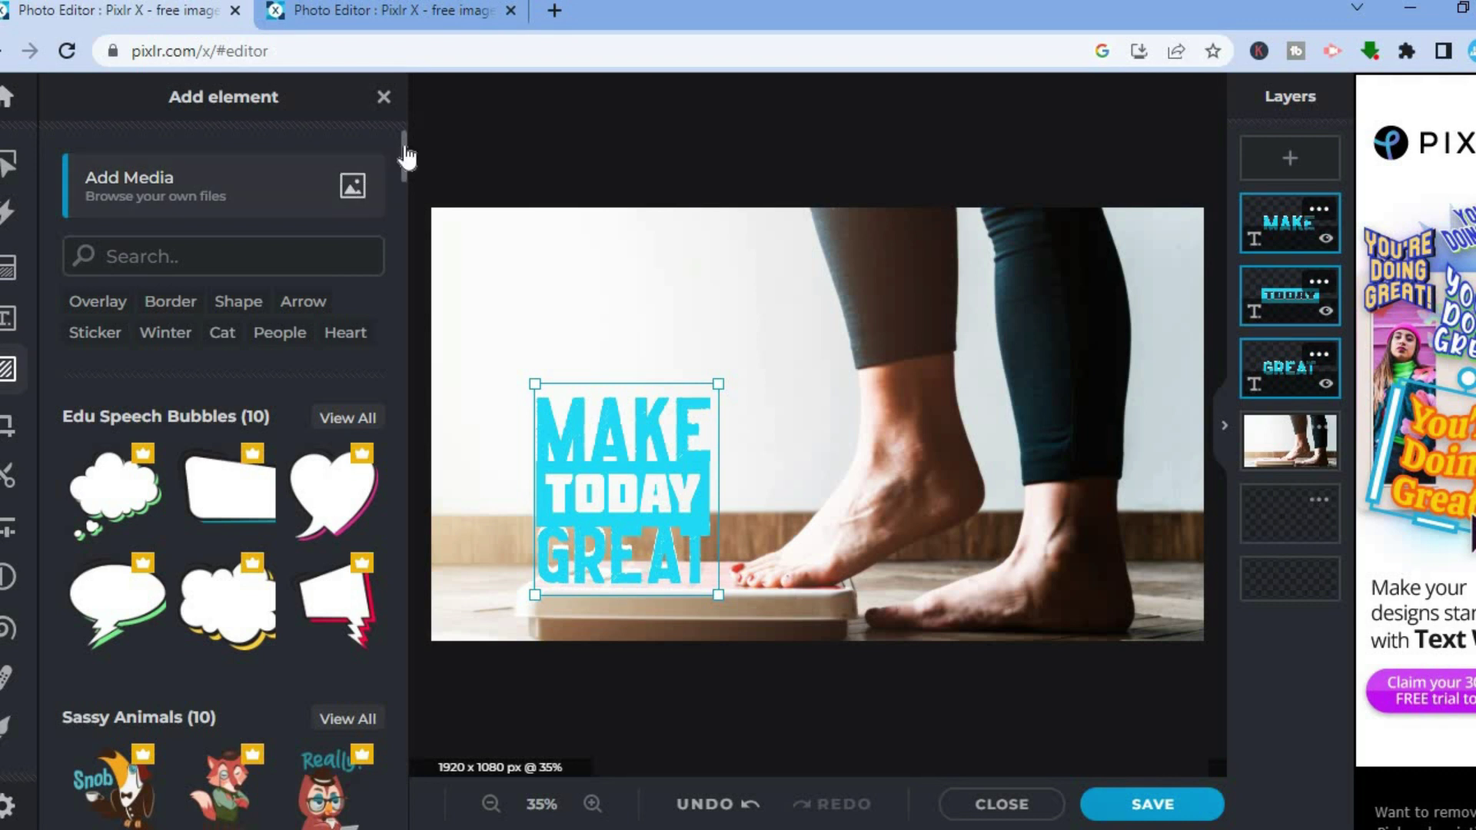
scroll(402, 165, "down", 3)
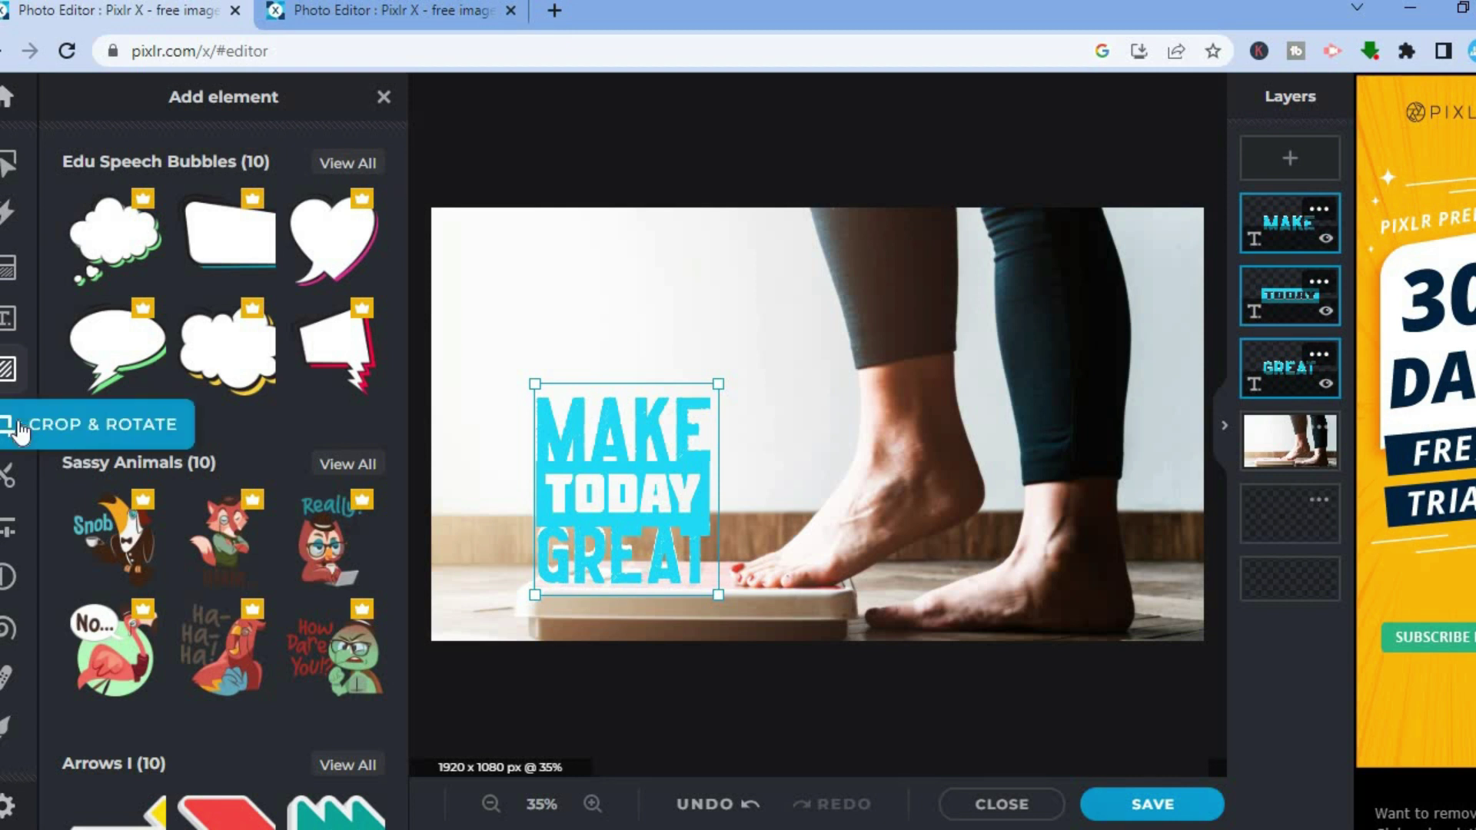
left_click(21, 432)
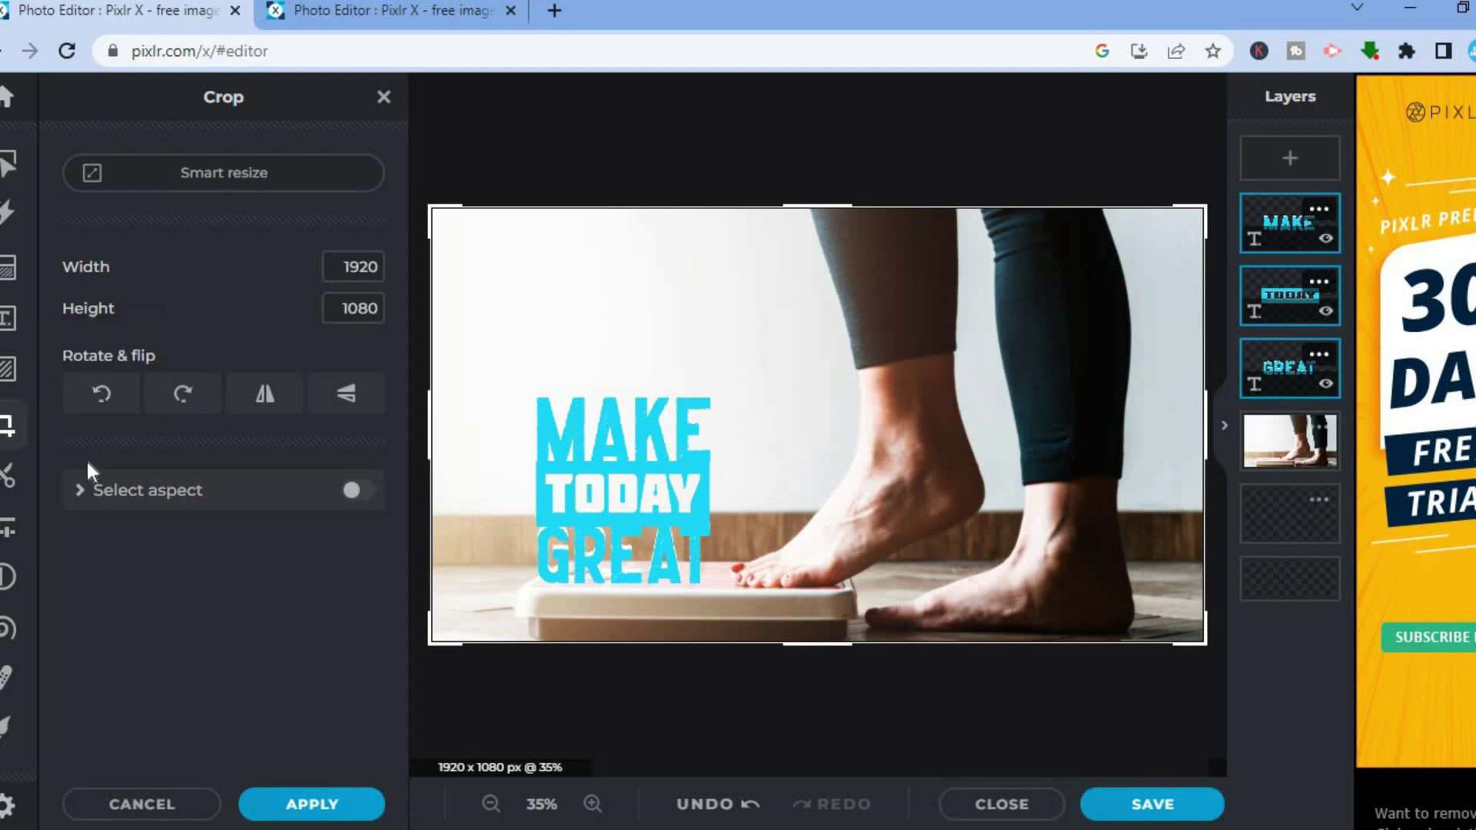
- Browse the Cutout, Adjust & Filter, Retouch and Draw panels, and close Preferences unchanged
left_click(10, 477)
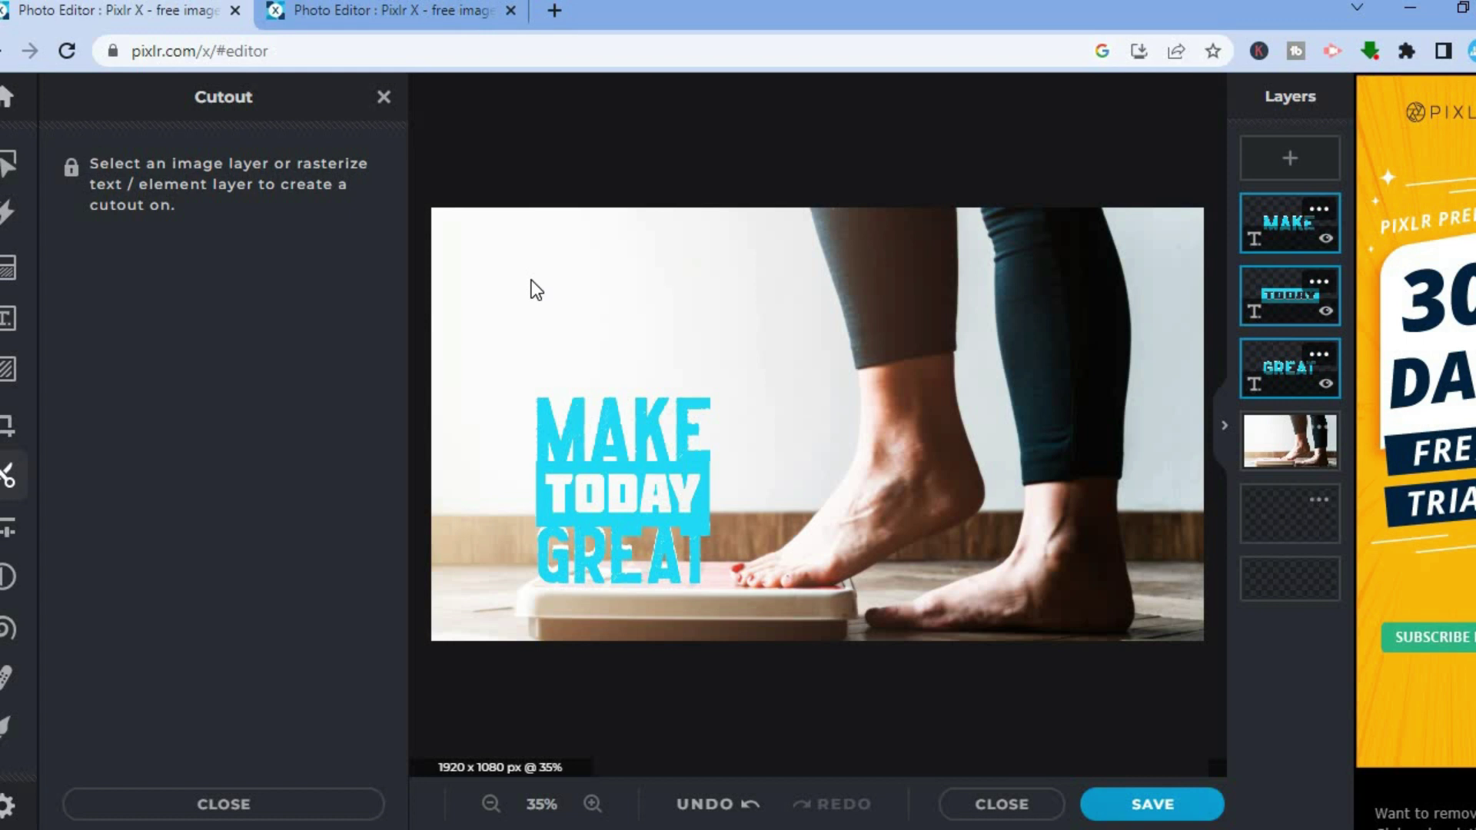
left_click(8, 525)
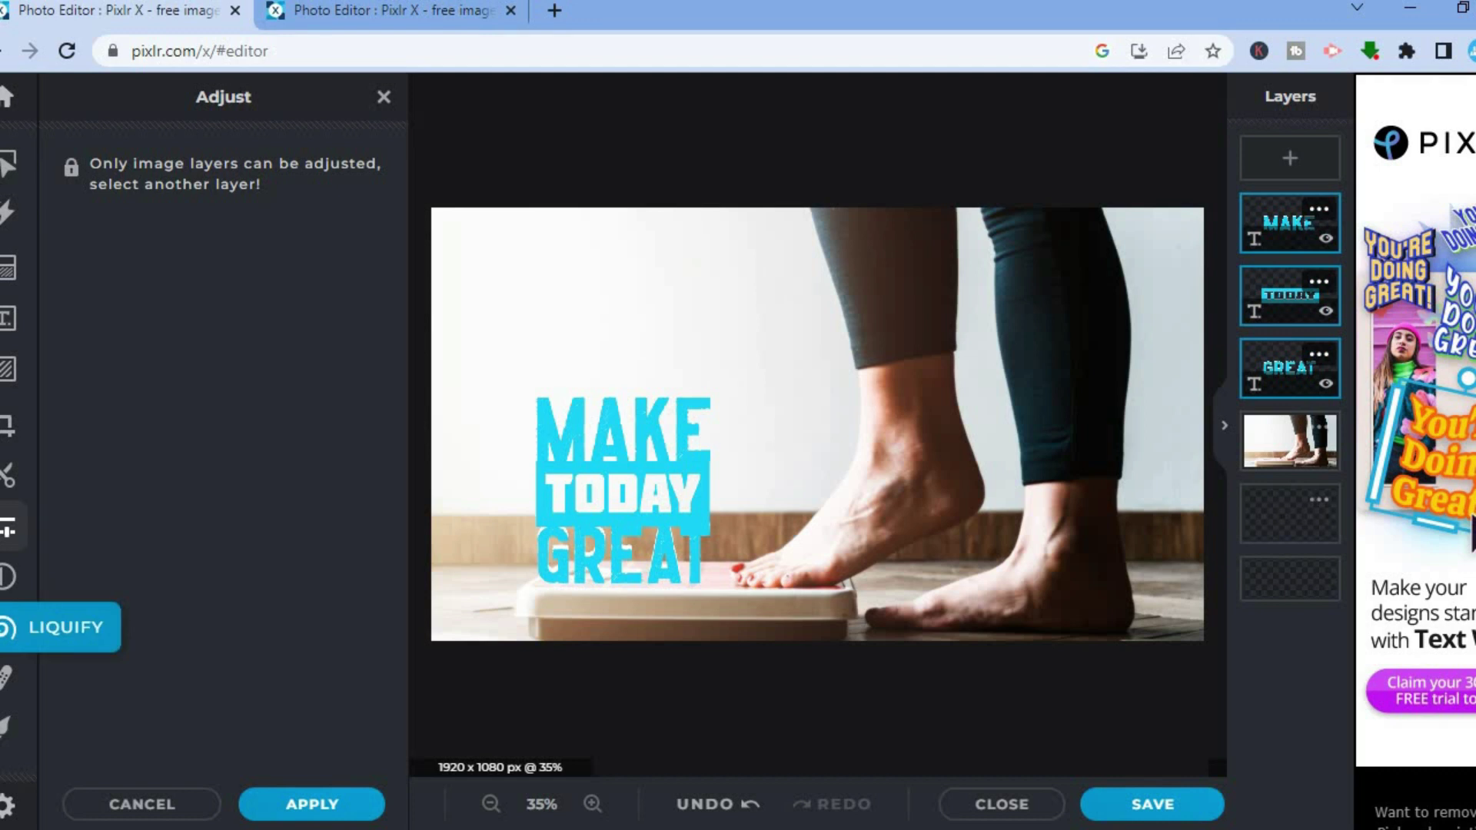
left_click(14, 680)
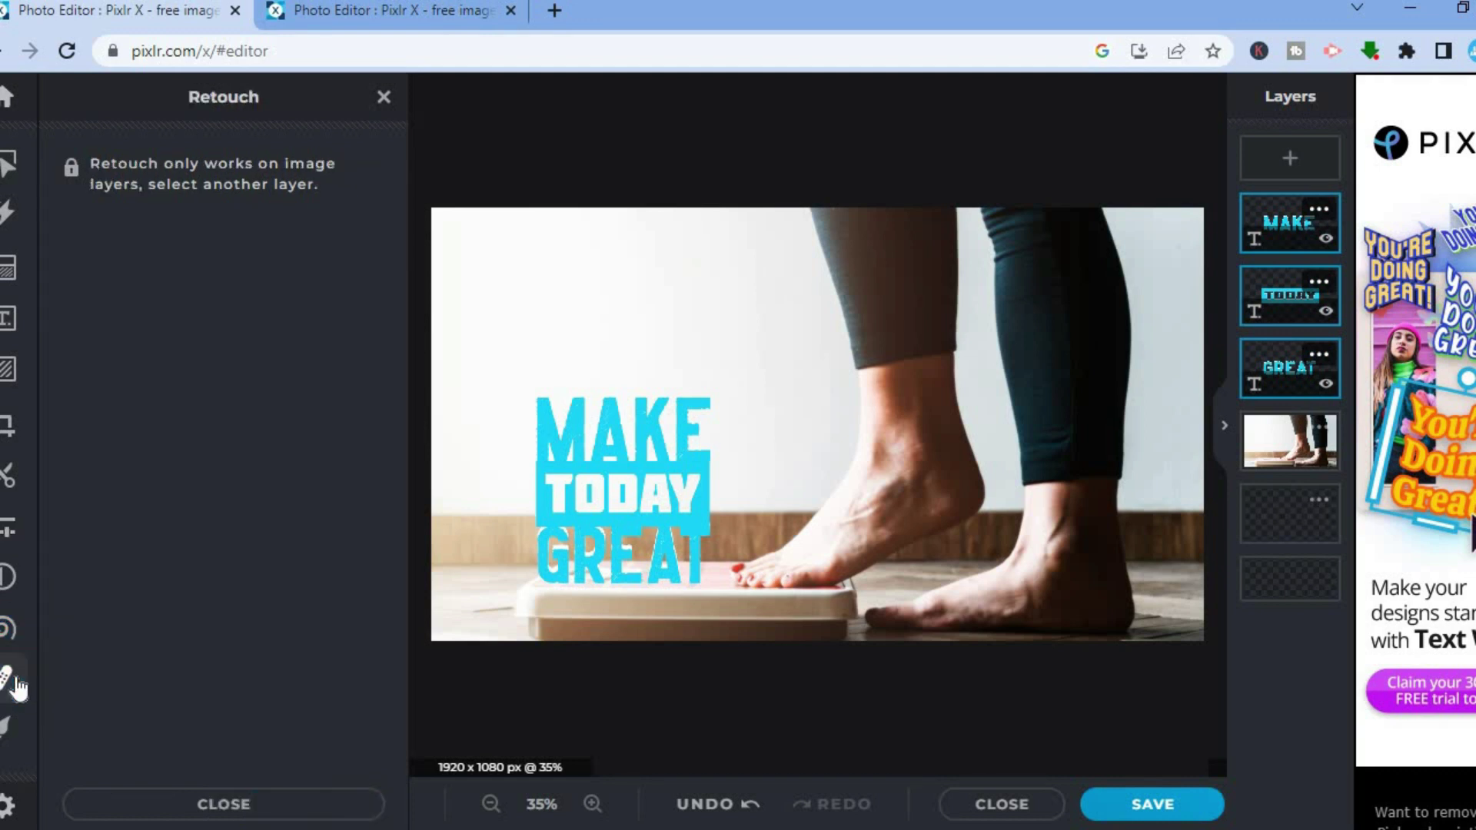
left_click(9, 731)
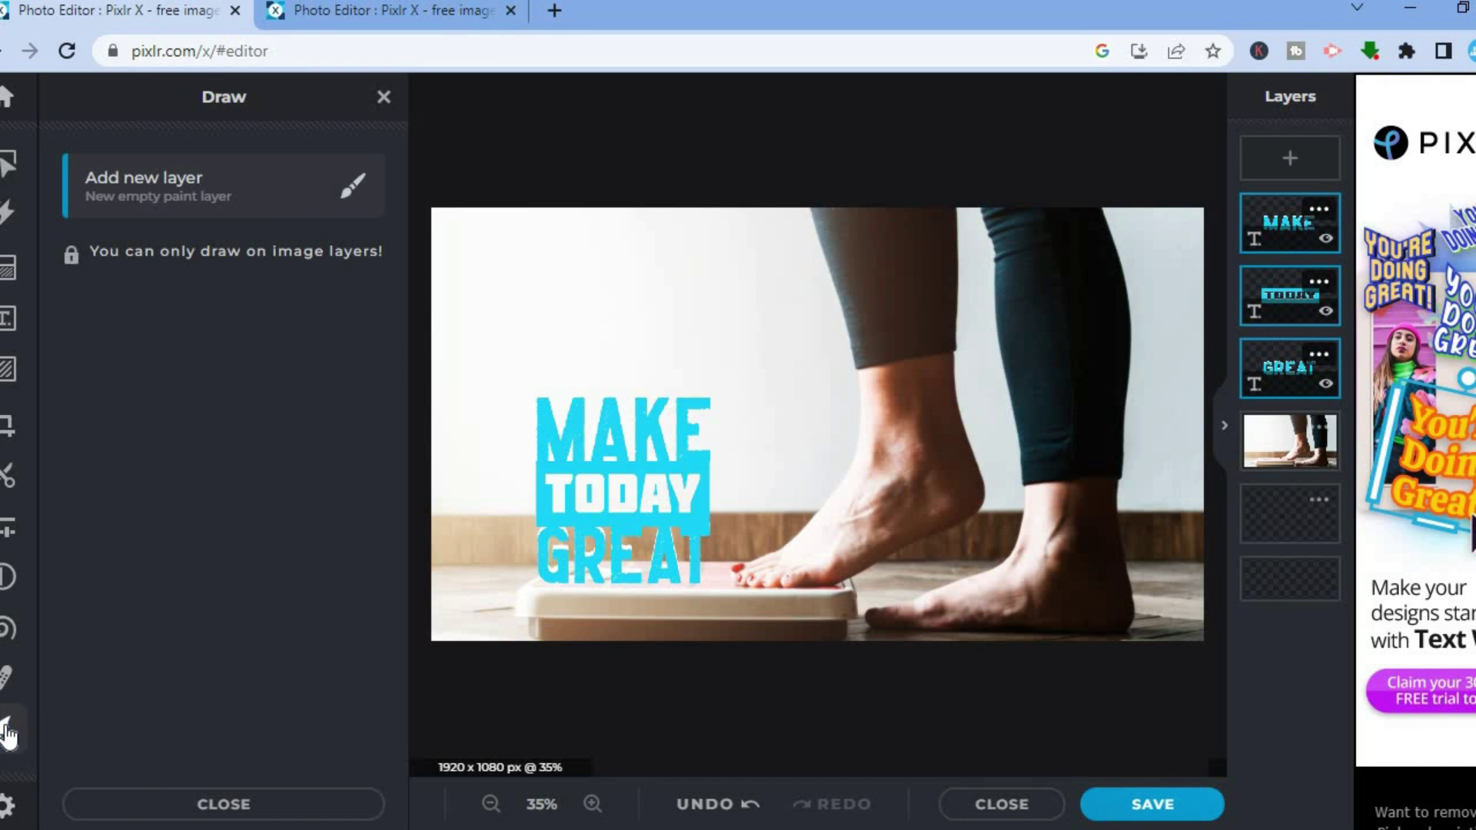
left_click(16, 807)
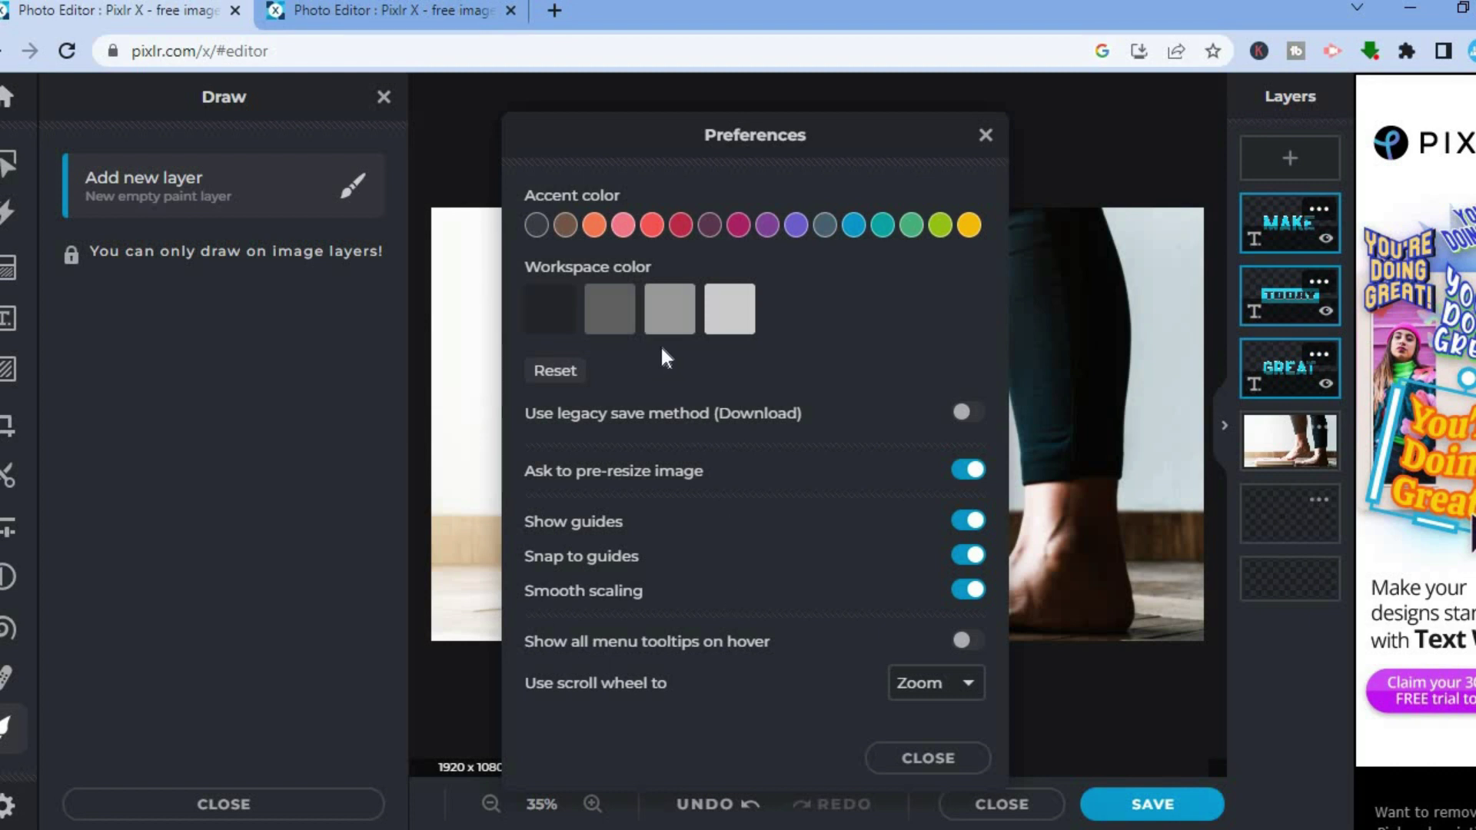
left_click(986, 136)
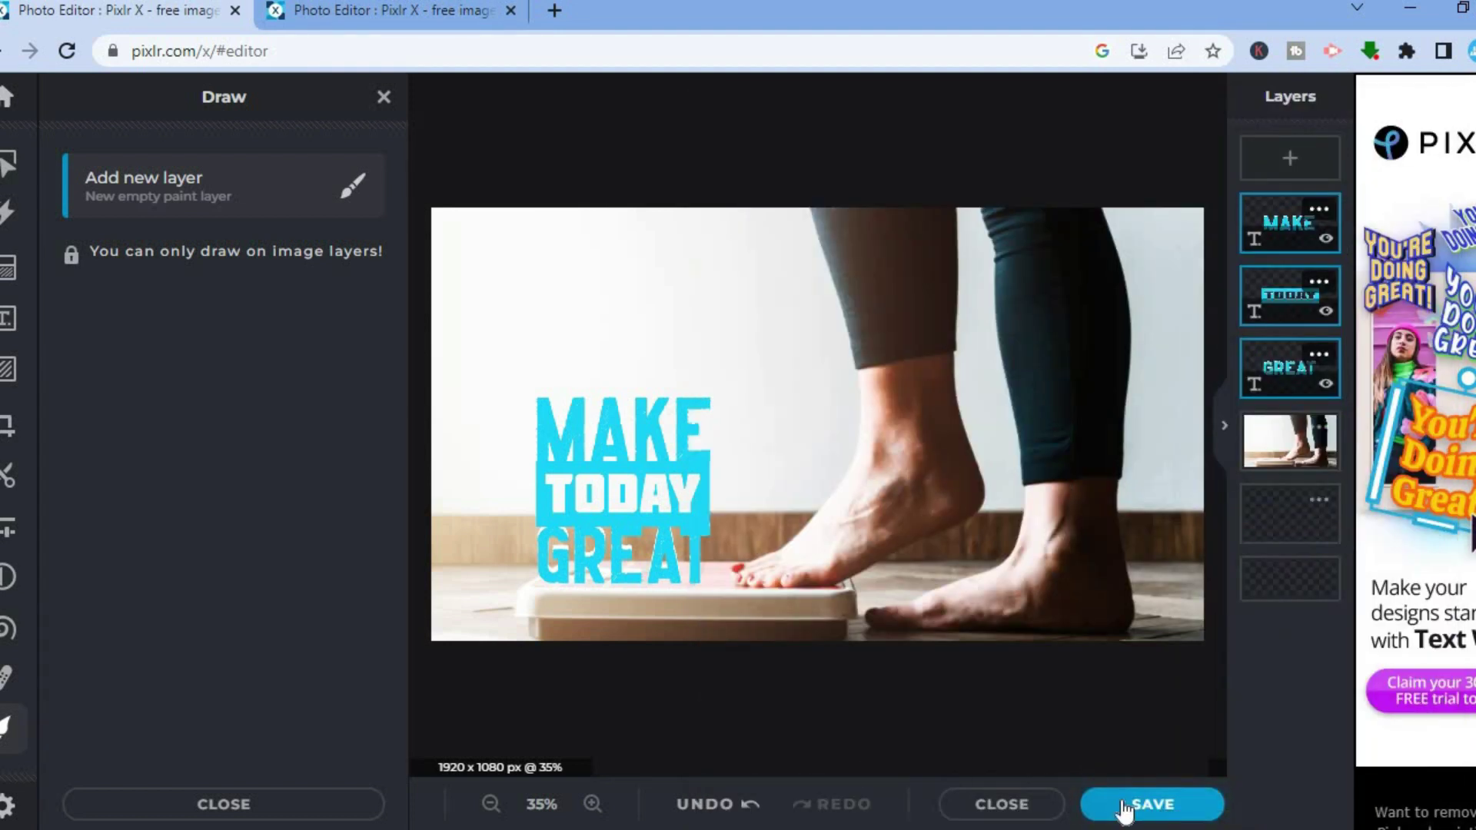
- Begin saving the design, choosing PNG as the 1920 × 1080 export format
left_click(1145, 807)
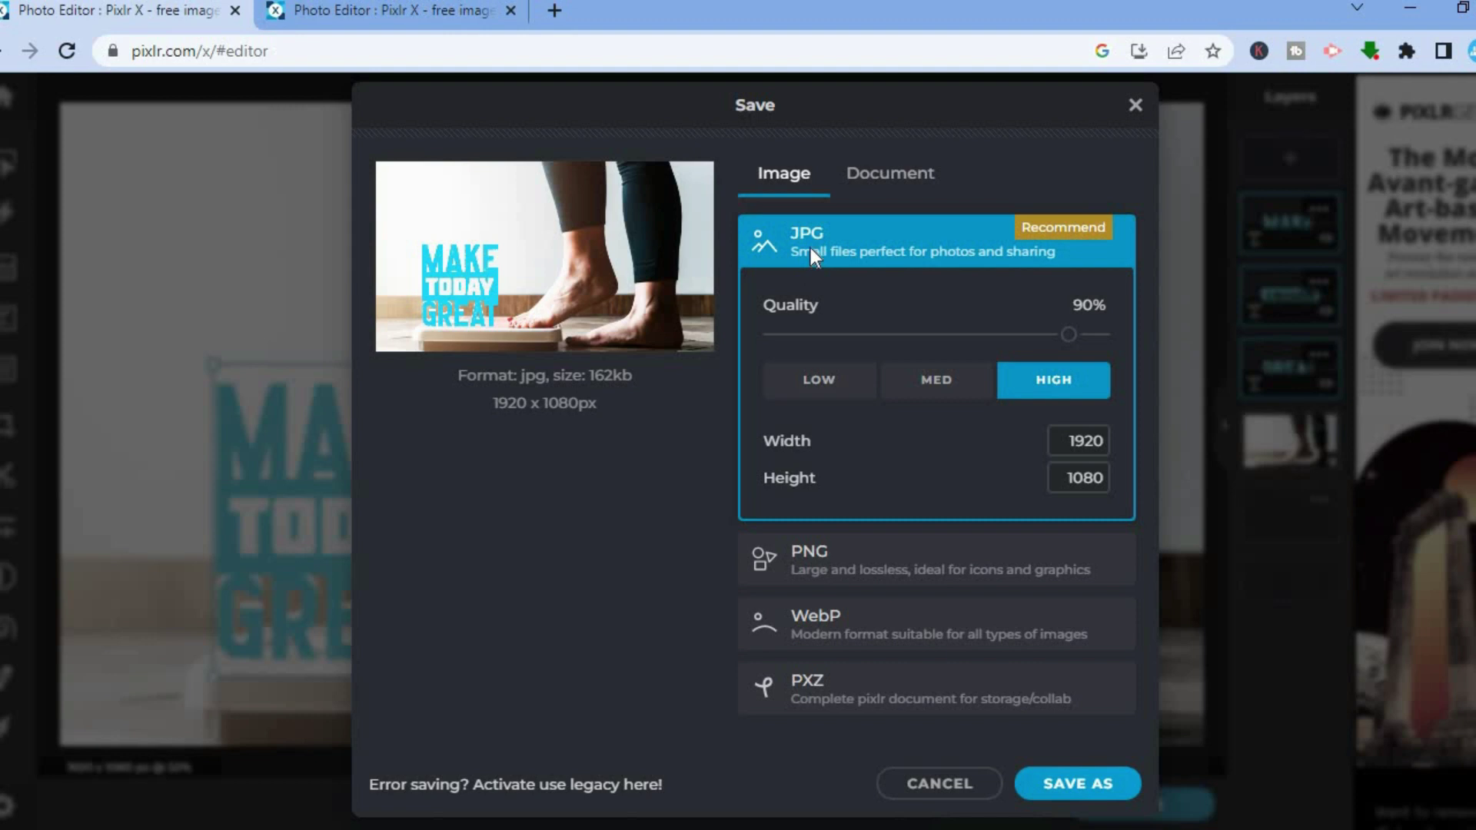
left_click(832, 574)
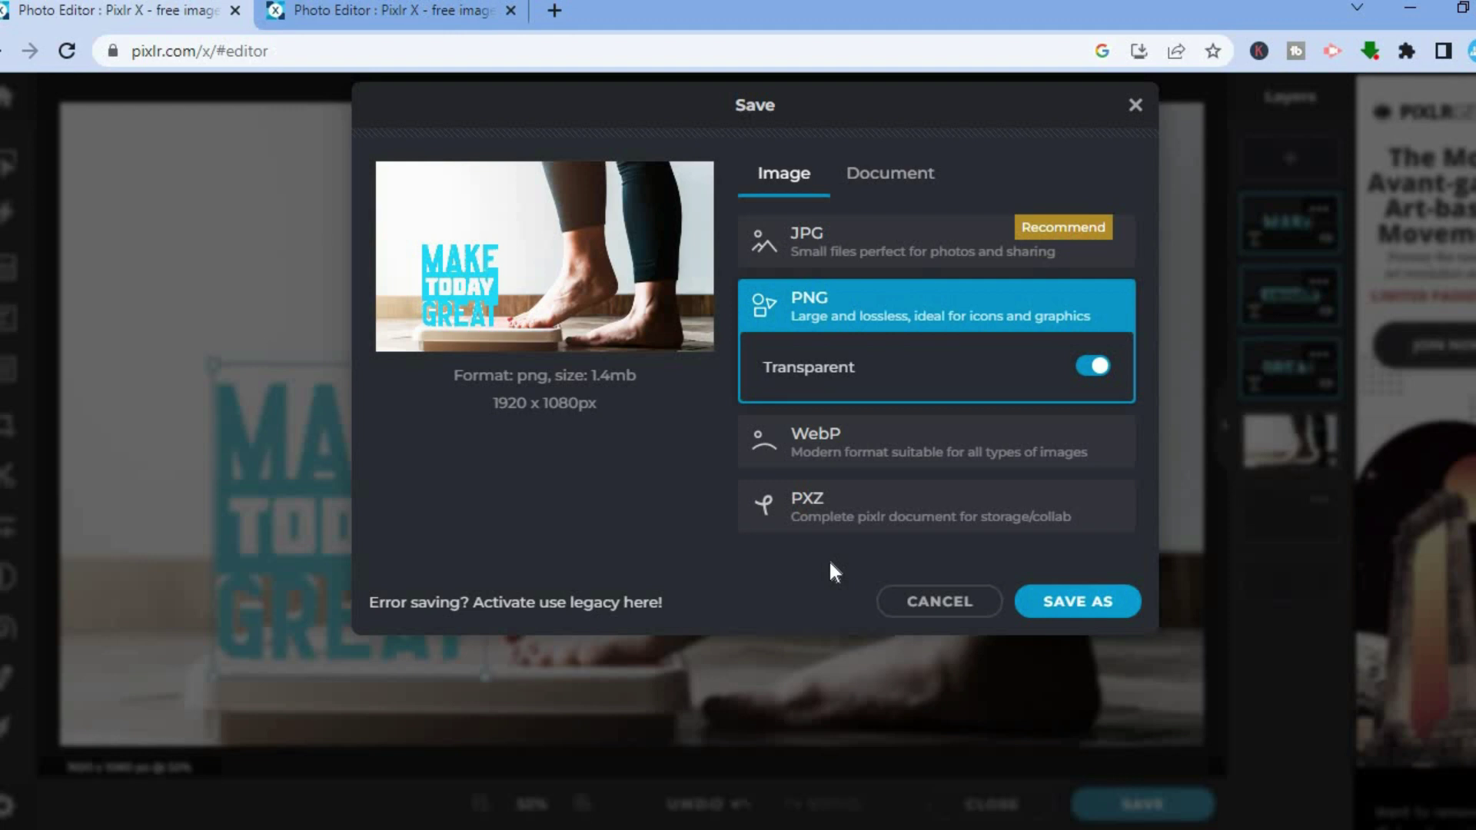